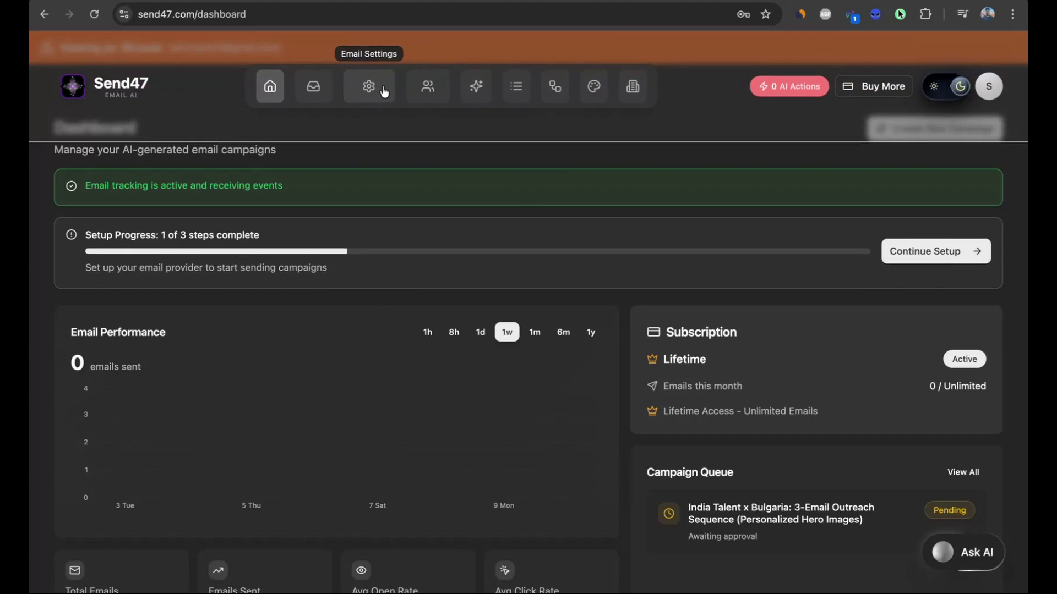
Review the Gmail / Google Workspace connection instructions and the Add Resend Provider form in the email settings
left_click(384, 85)
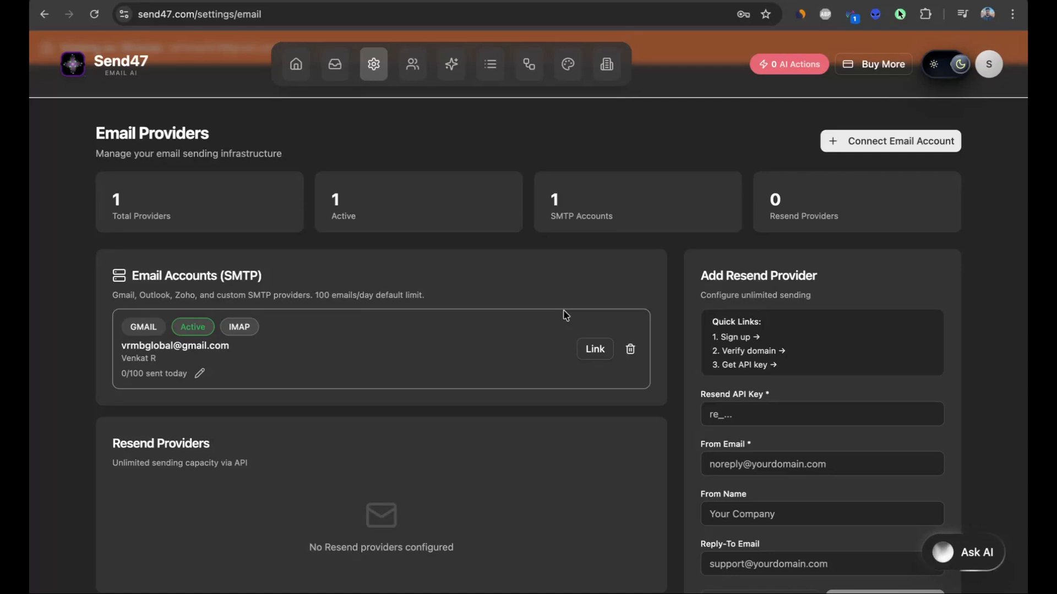
left_click(873, 141)
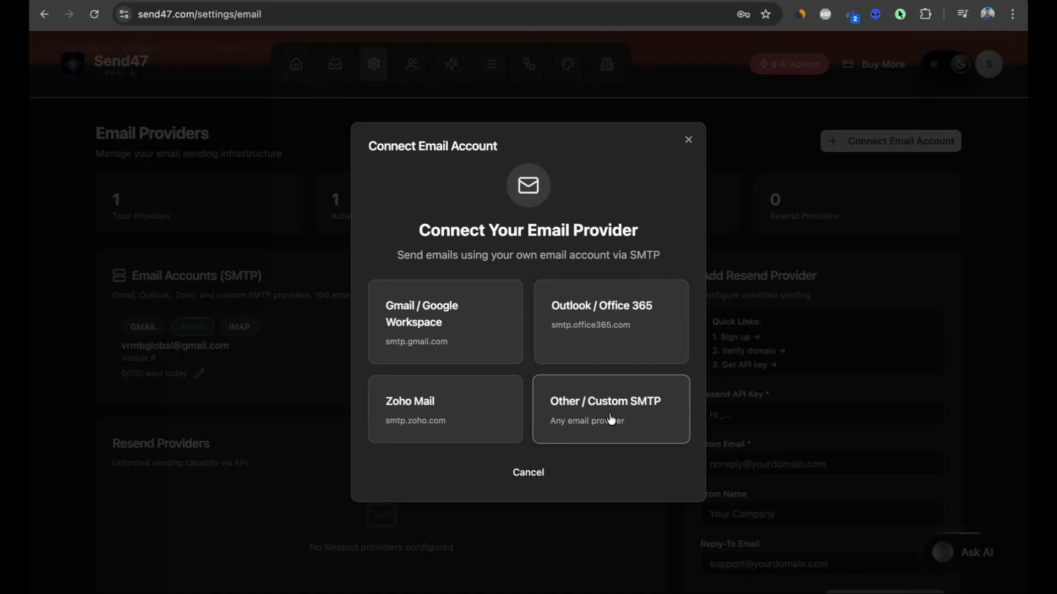
left_click(486, 345)
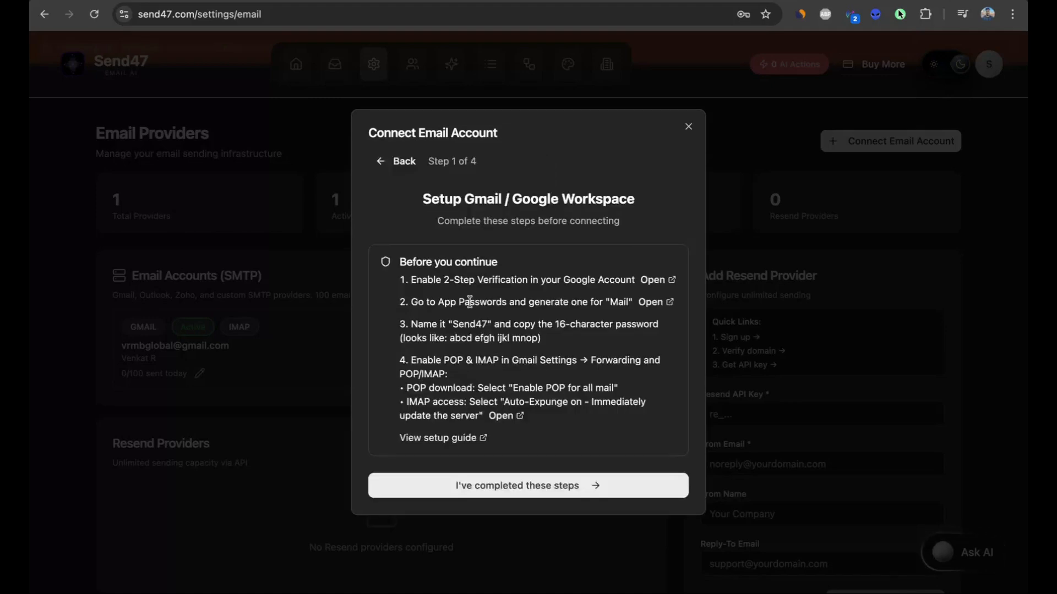
left_click(454, 440)
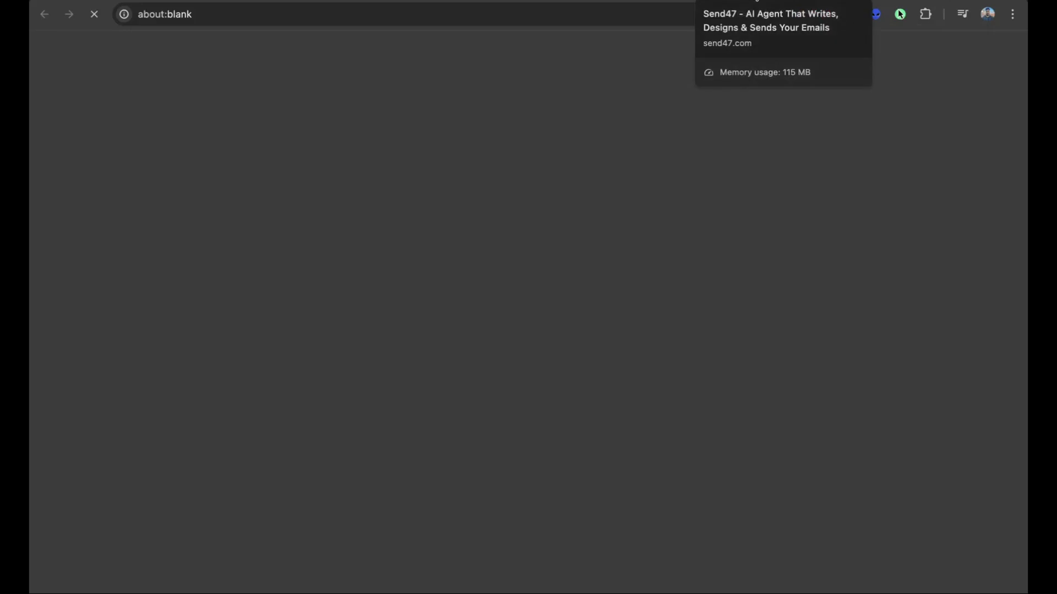
left_click(755, 0)
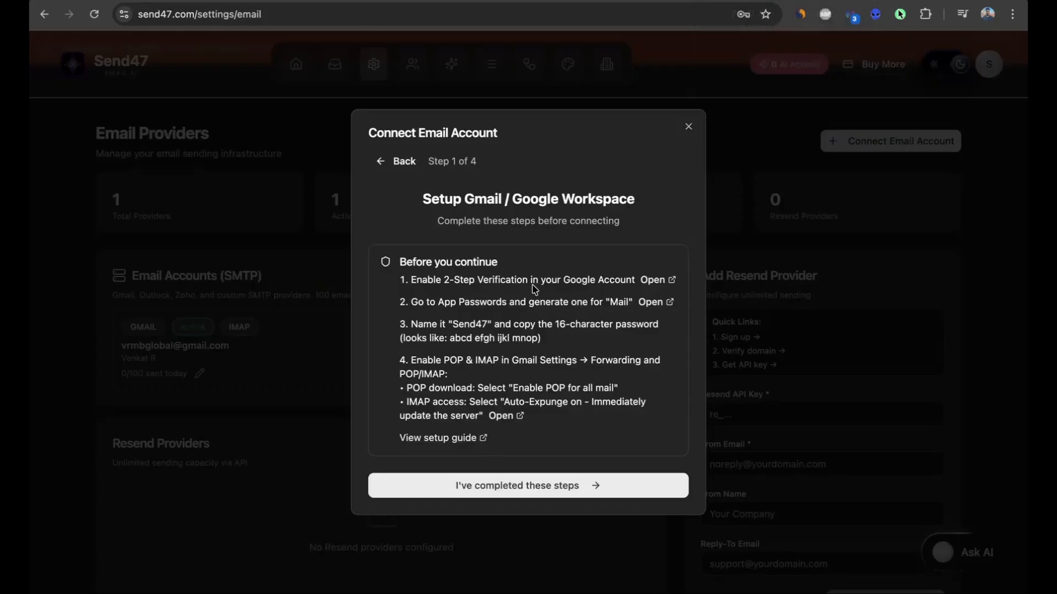
left_click(688, 127)
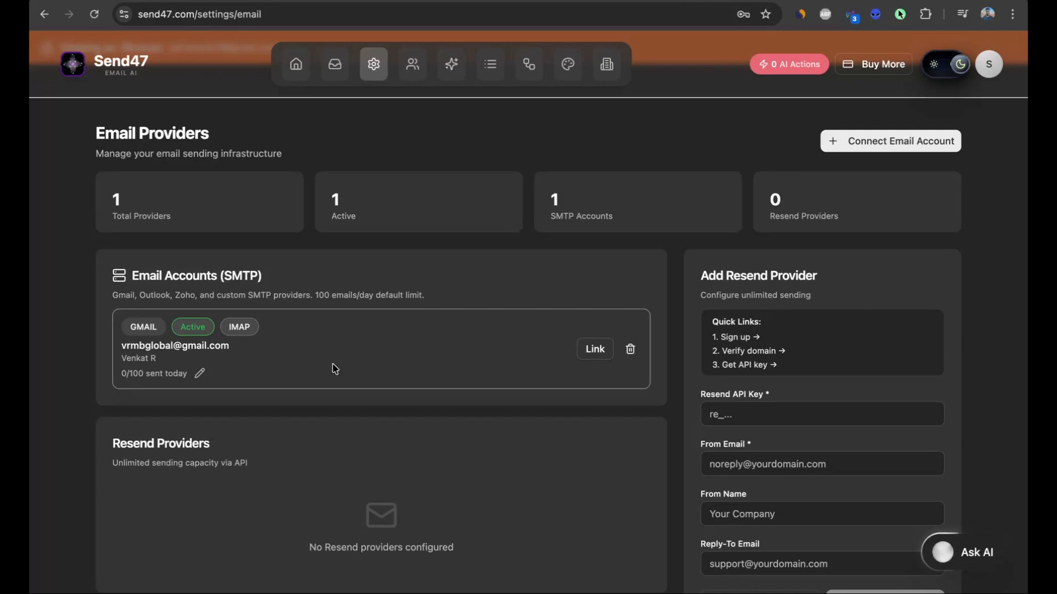
scroll(737, 363, "down", 1)
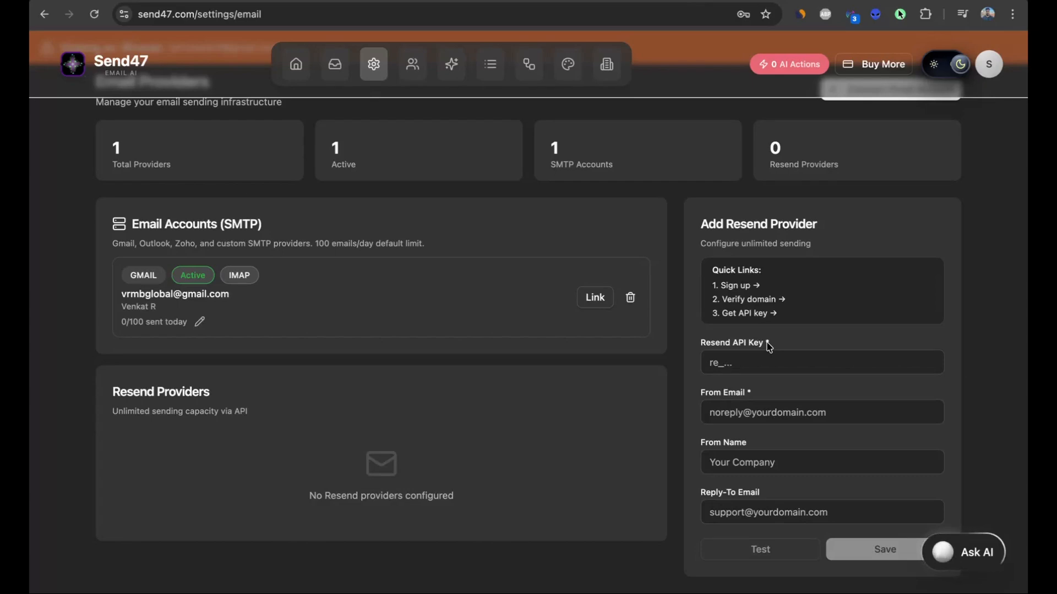
scroll(612, 321, "up", 2)
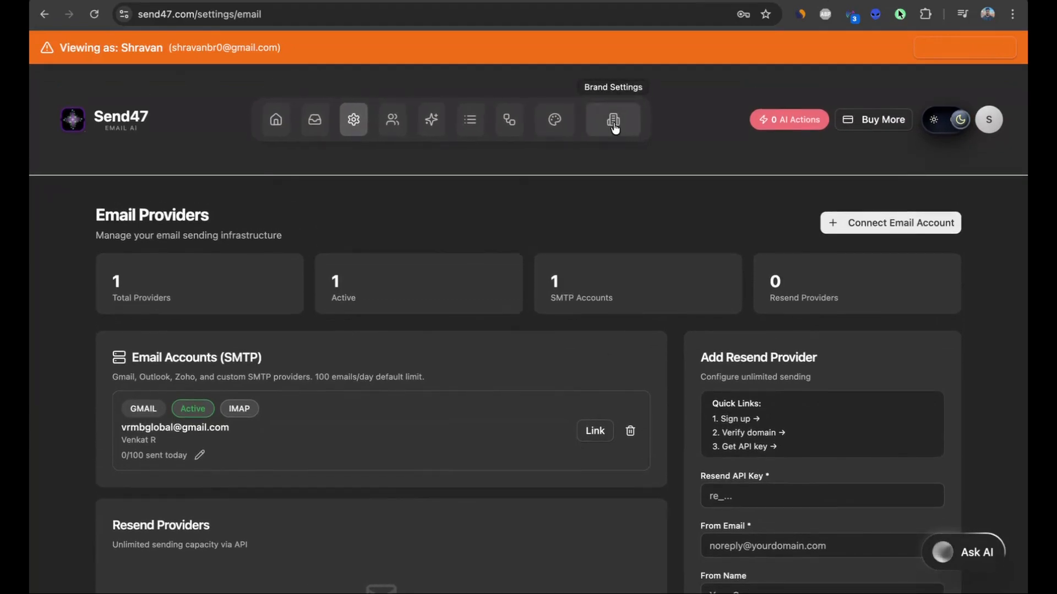
Examine the email provider, website URL and call-to-action link fields of the new brand form in the brand settings, and close it
left_click(615, 128)
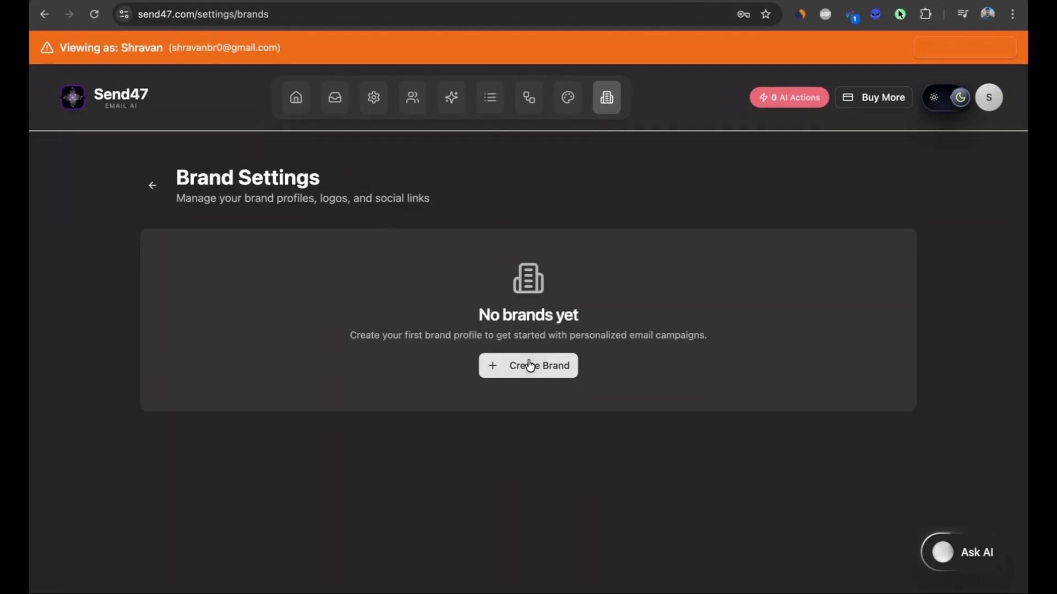
left_click(529, 368)
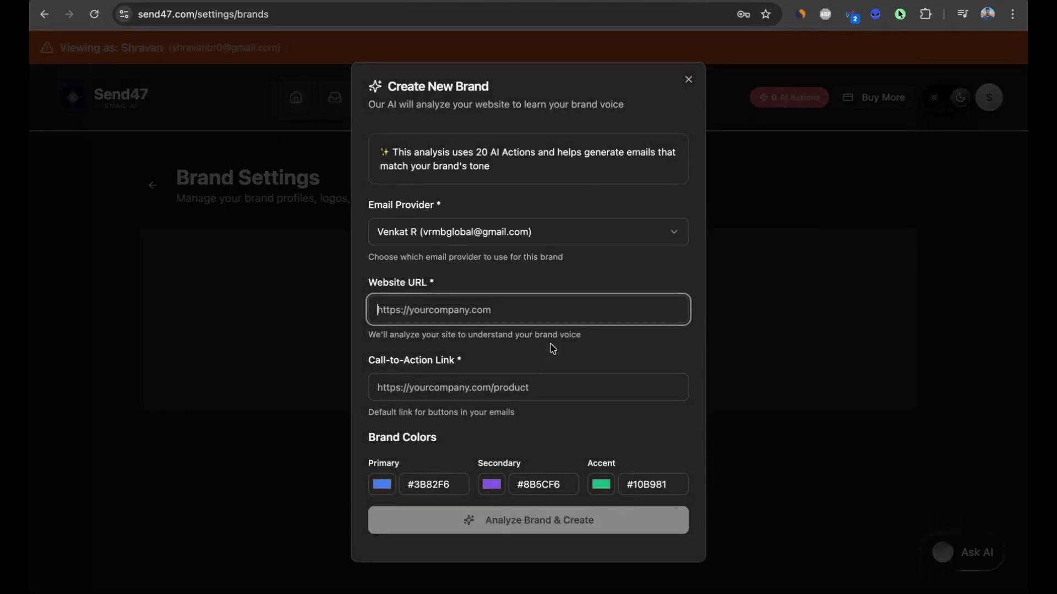
left_click(502, 244)
left_click(487, 273)
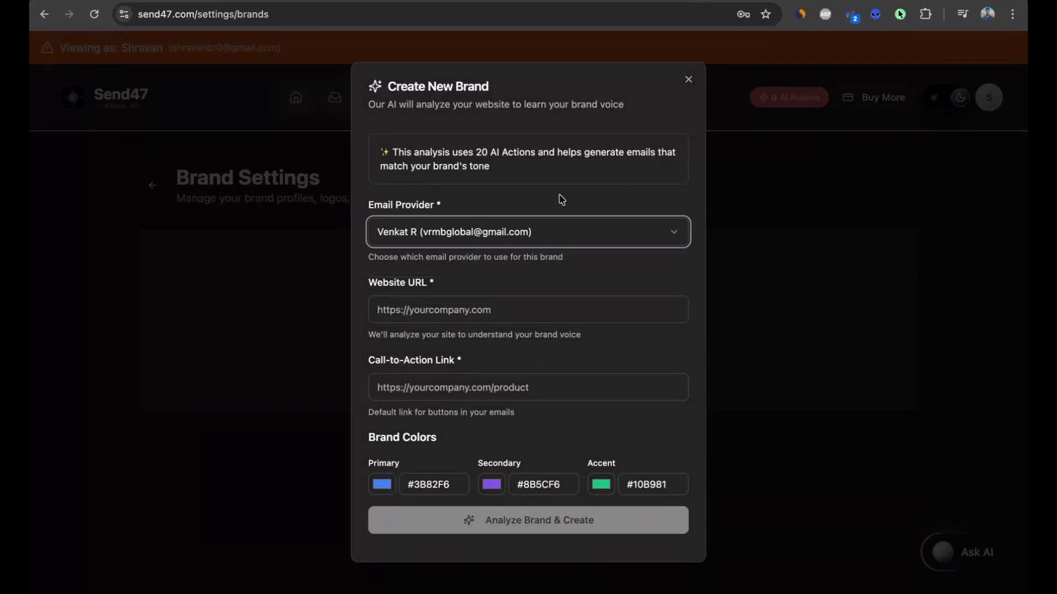
left_click(498, 308)
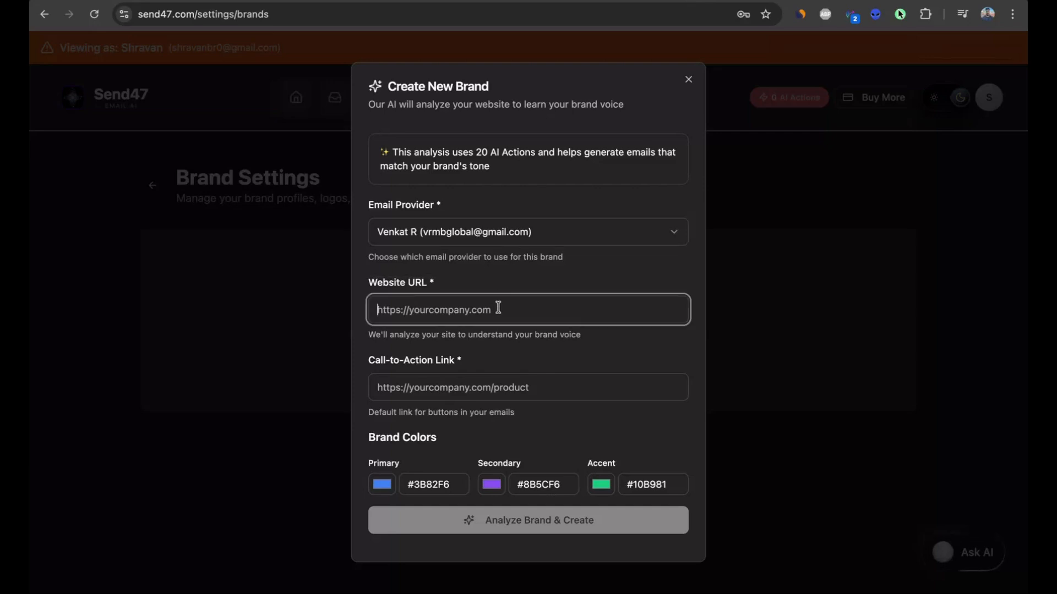
left_click(499, 385)
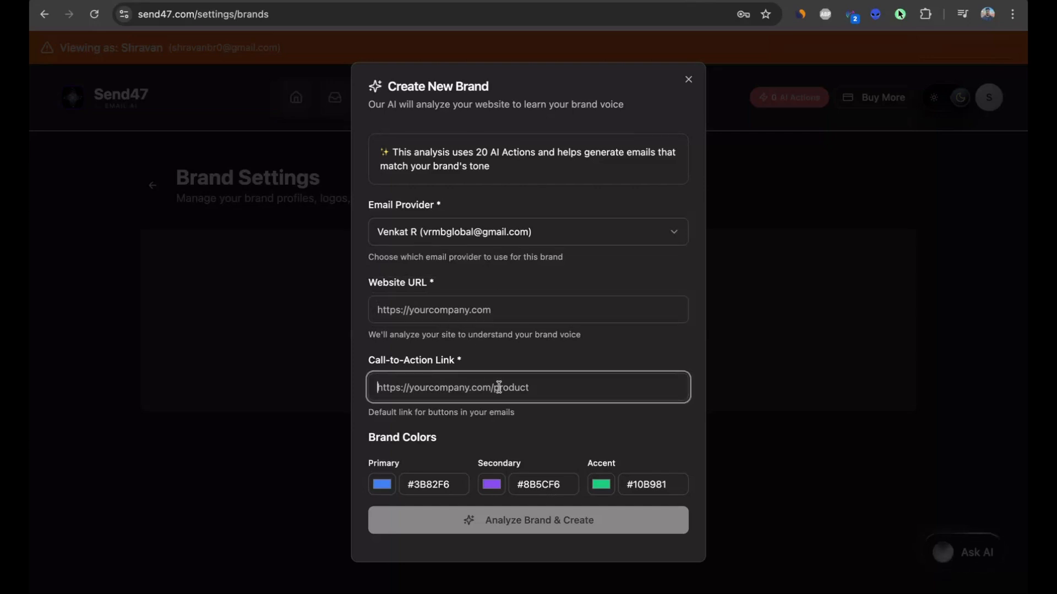
left_click(505, 309)
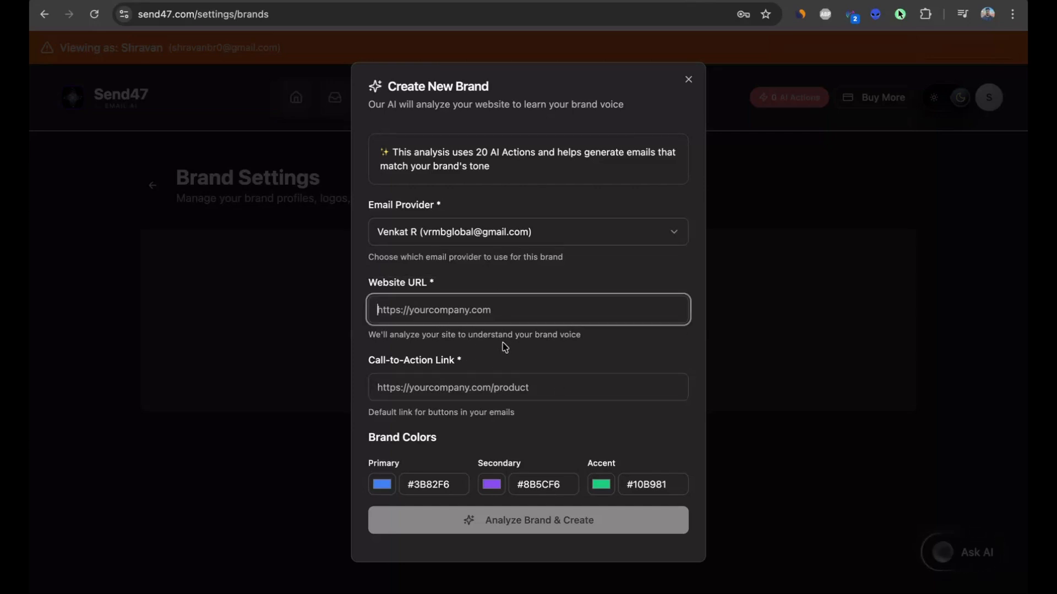
left_click(482, 390)
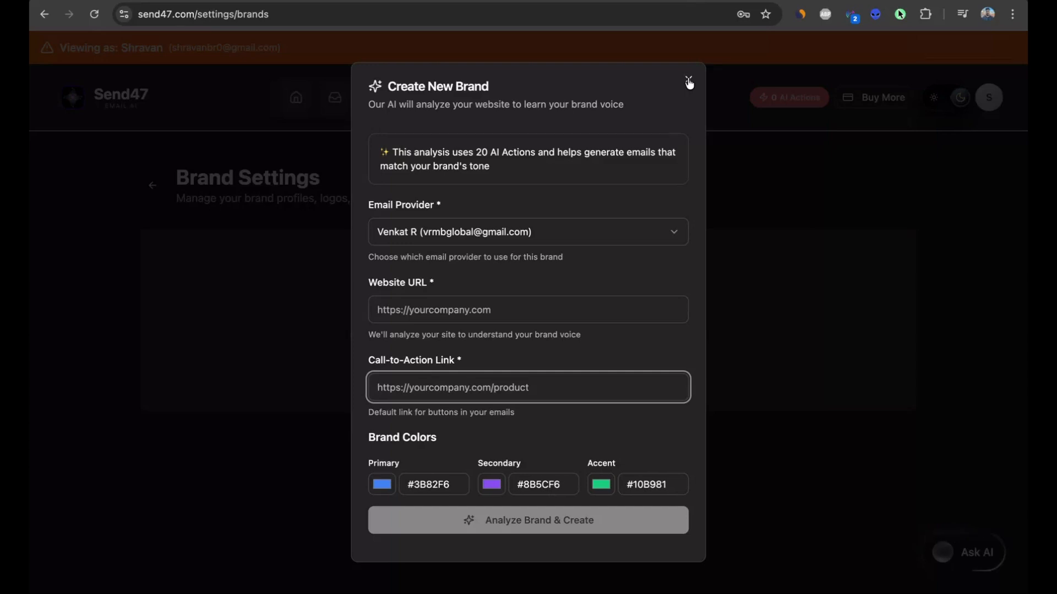
left_click(688, 82)
scroll(648, 314, "down", 1)
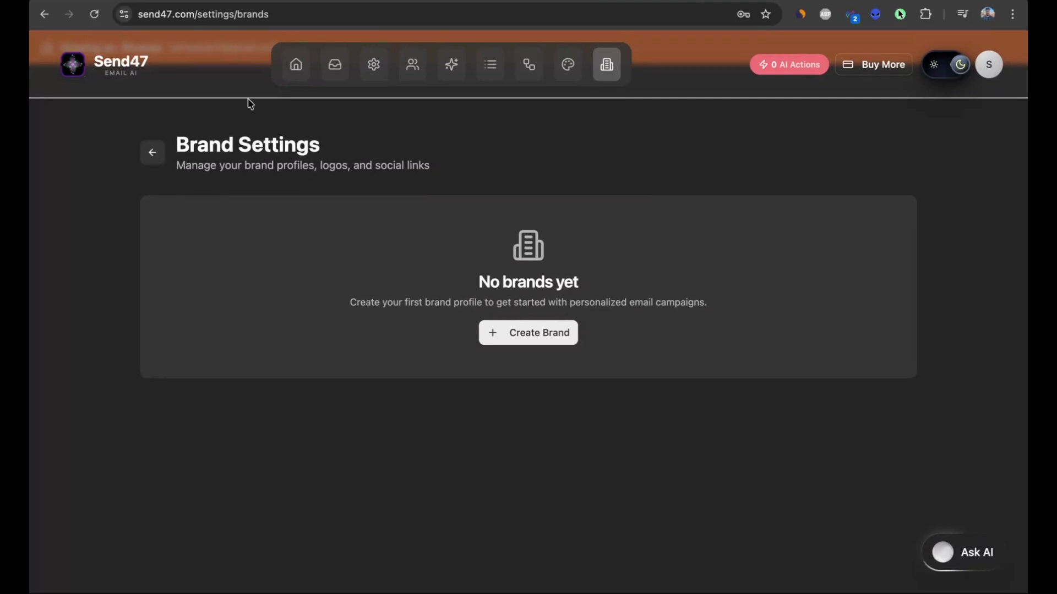
Review the dashboard's email performance chart, engagement statistics, campaign queue, workflow performance and recent activity
left_click(294, 66)
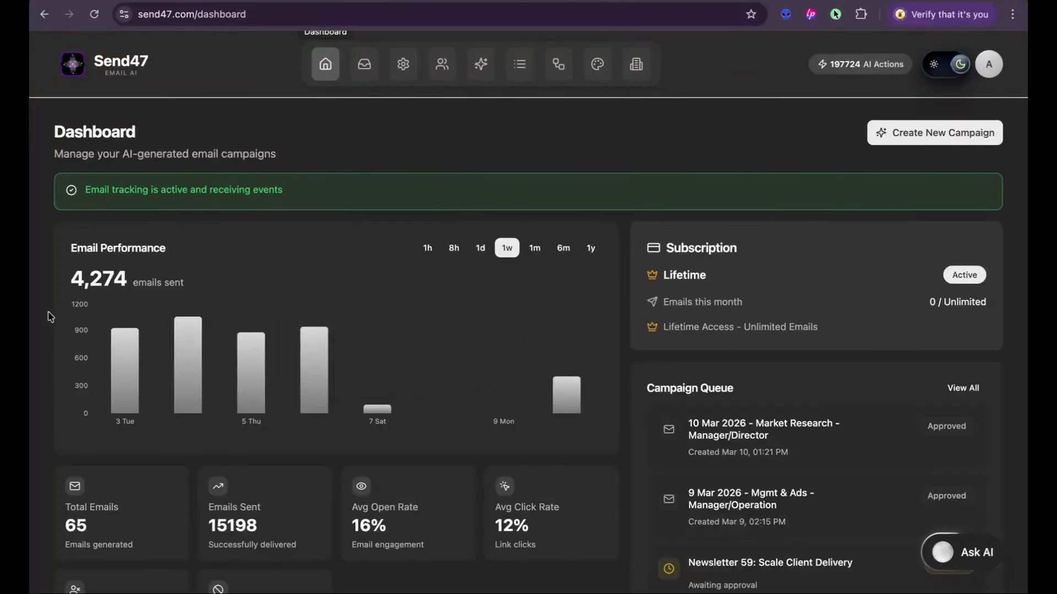
scroll(645, 443, "down", 3)
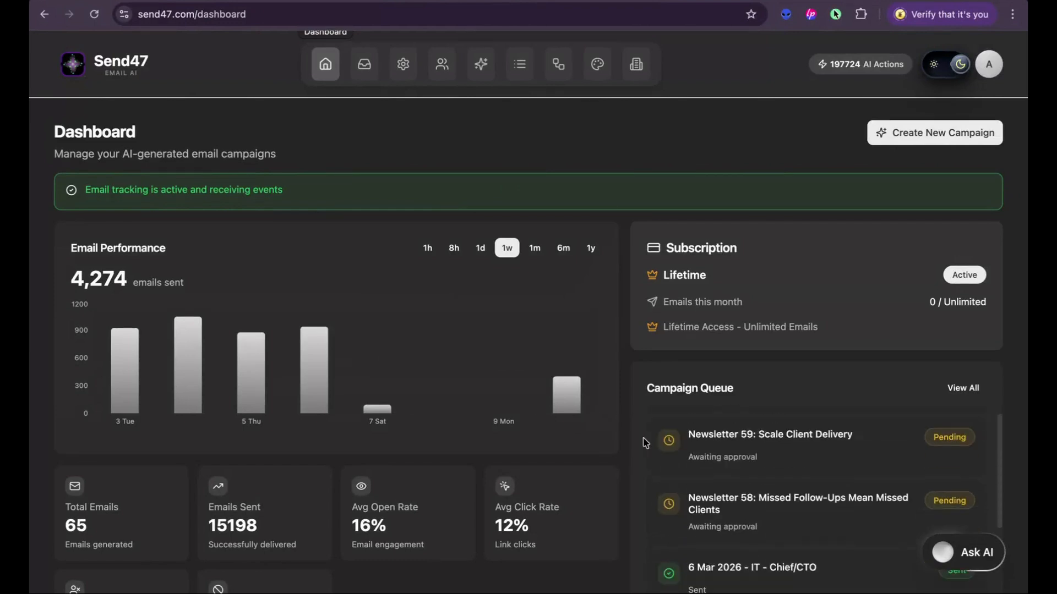
scroll(507, 439, "down", 2)
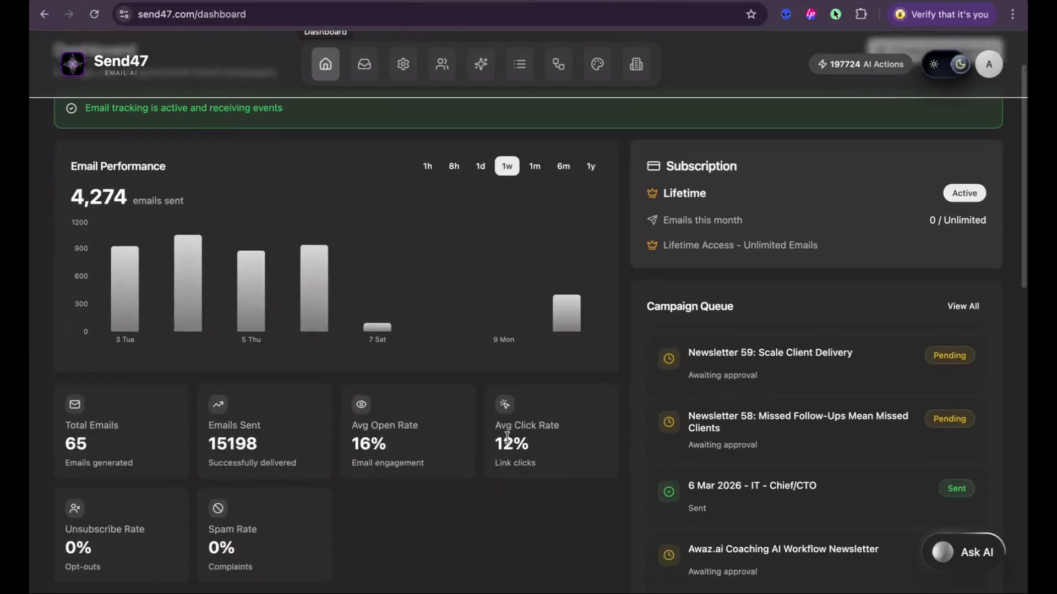
scroll(507, 438, "up", 1)
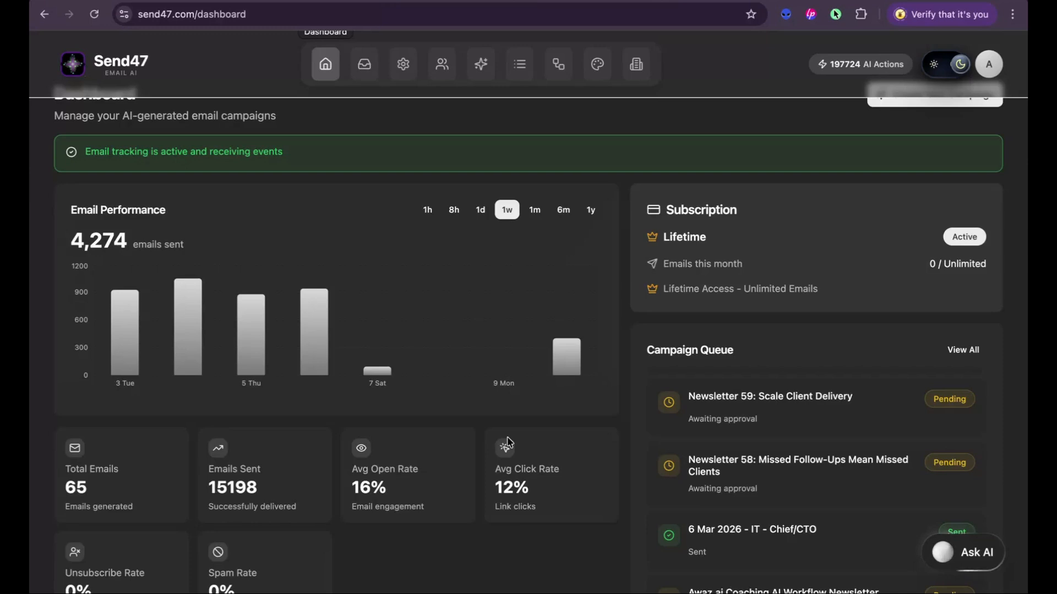
scroll(507, 442, "up", 1)
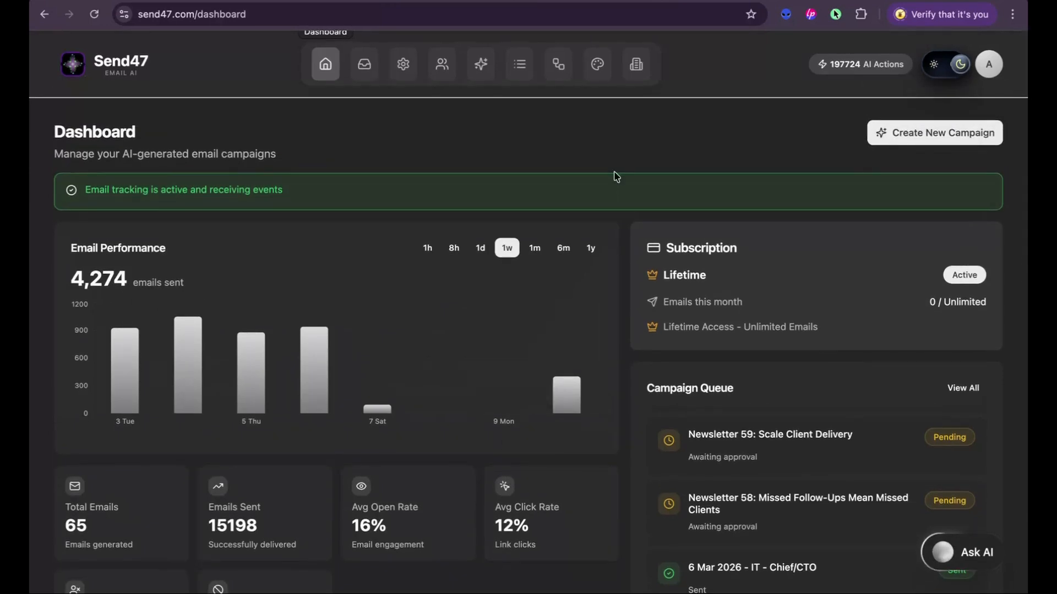
mouse_move(526, 314)
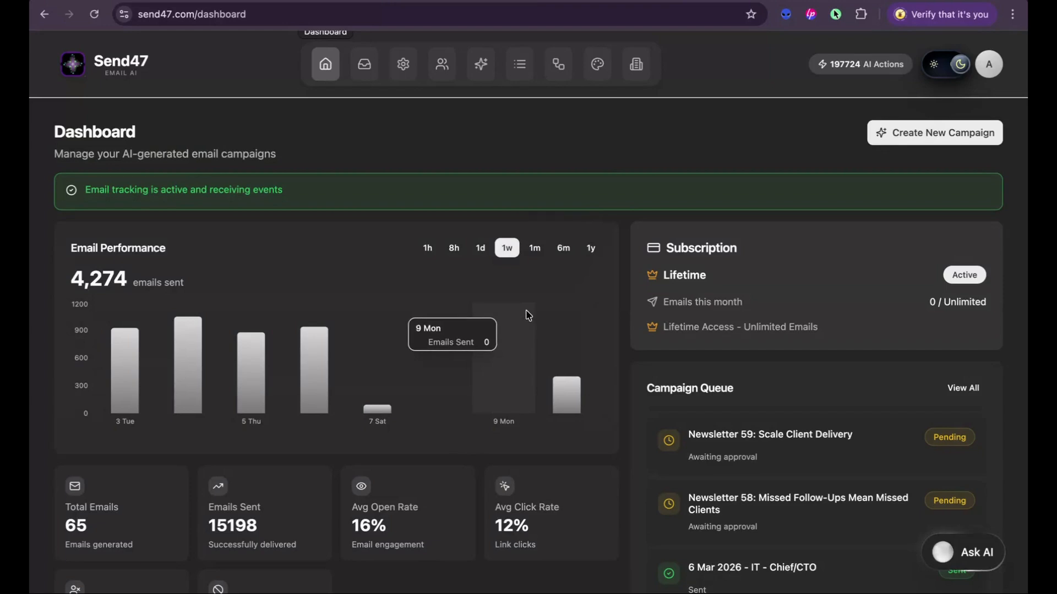
scroll(527, 314, "down", 1)
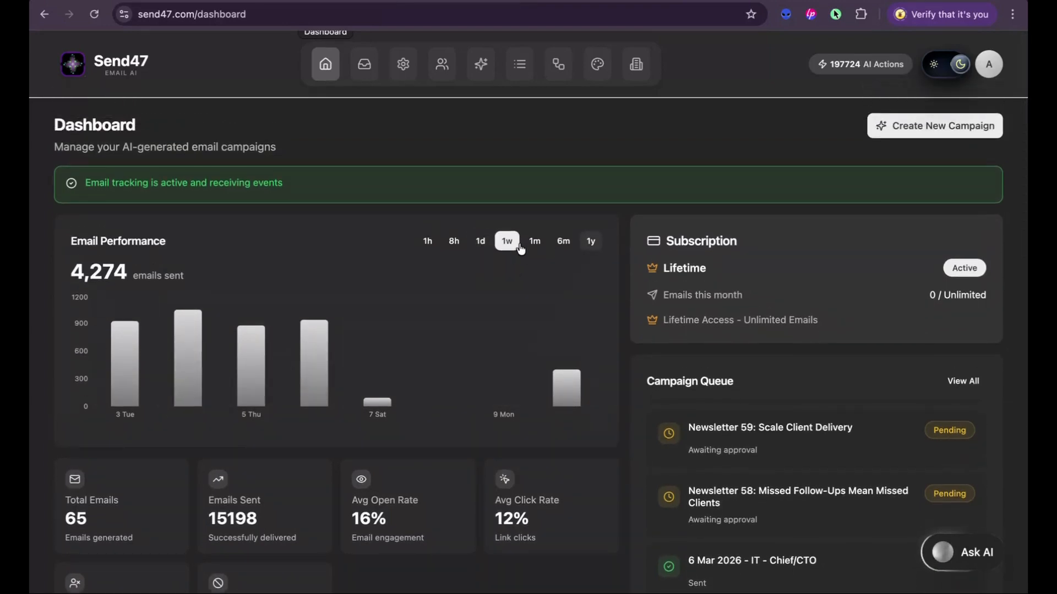
scroll(634, 368, "down", 5)
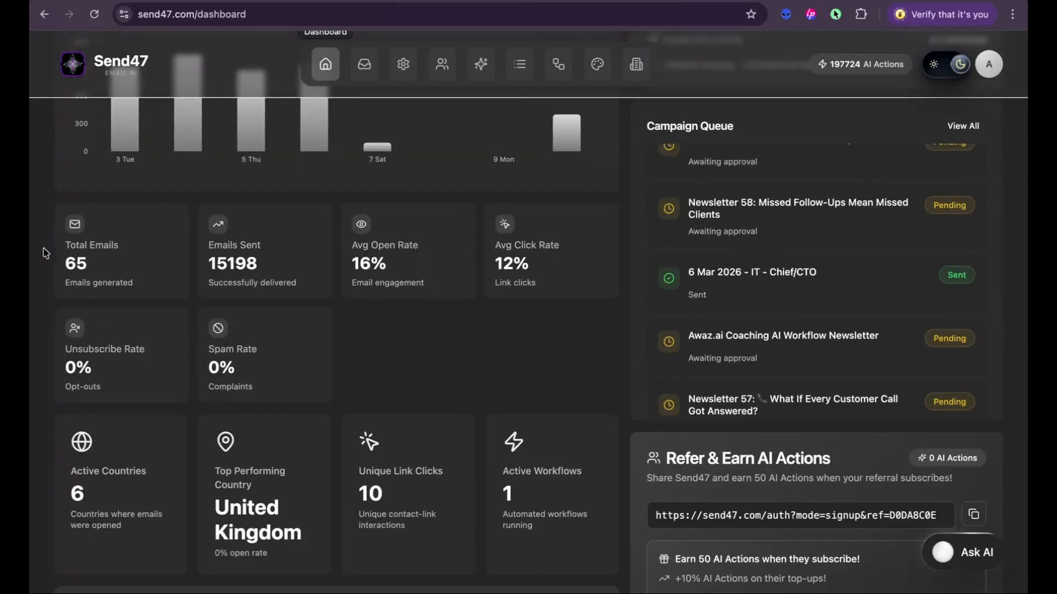
scroll(304, 335, "down", 8)
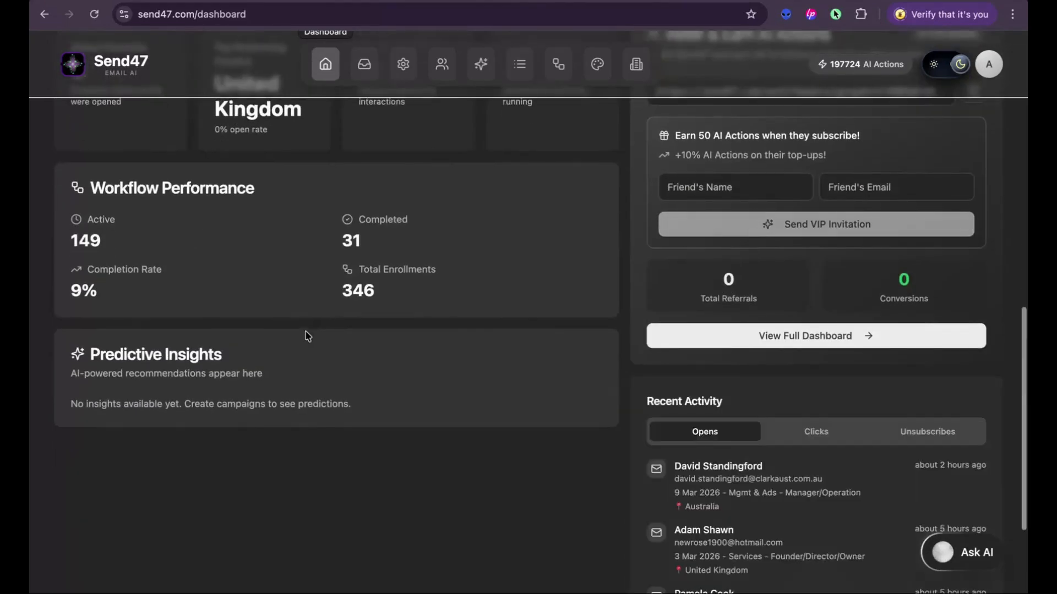
scroll(306, 337, "up", 12)
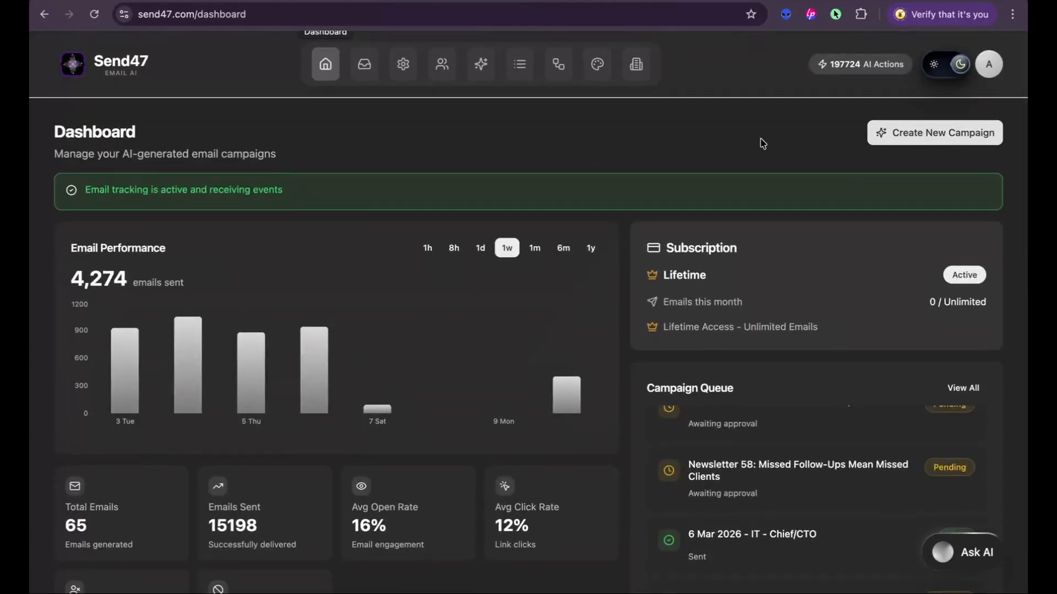
Start a new campaign and activate its campaign description for entry
left_click(923, 141)
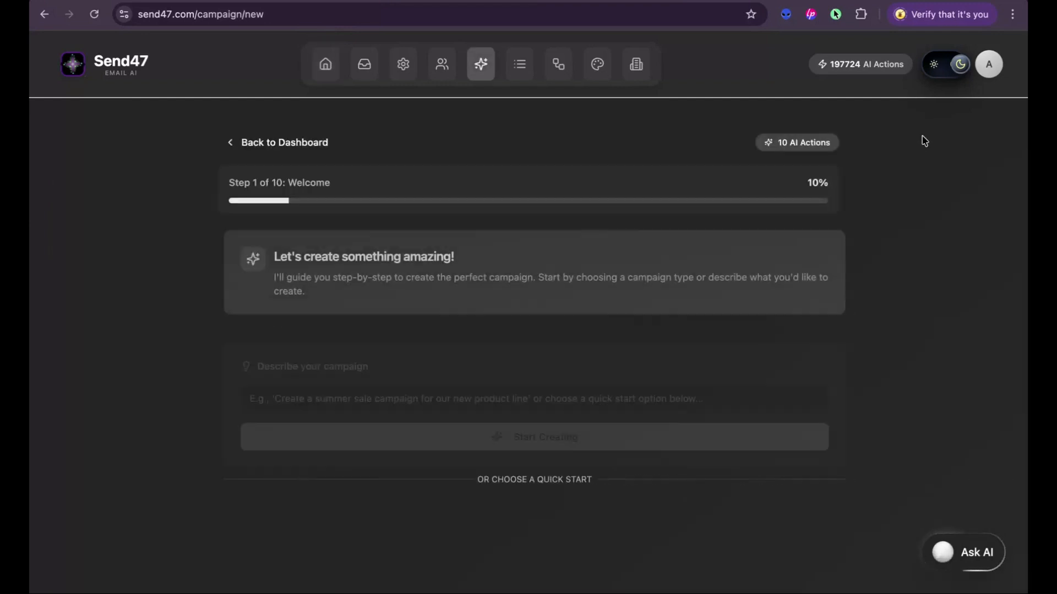
scroll(337, 348, "down", 2)
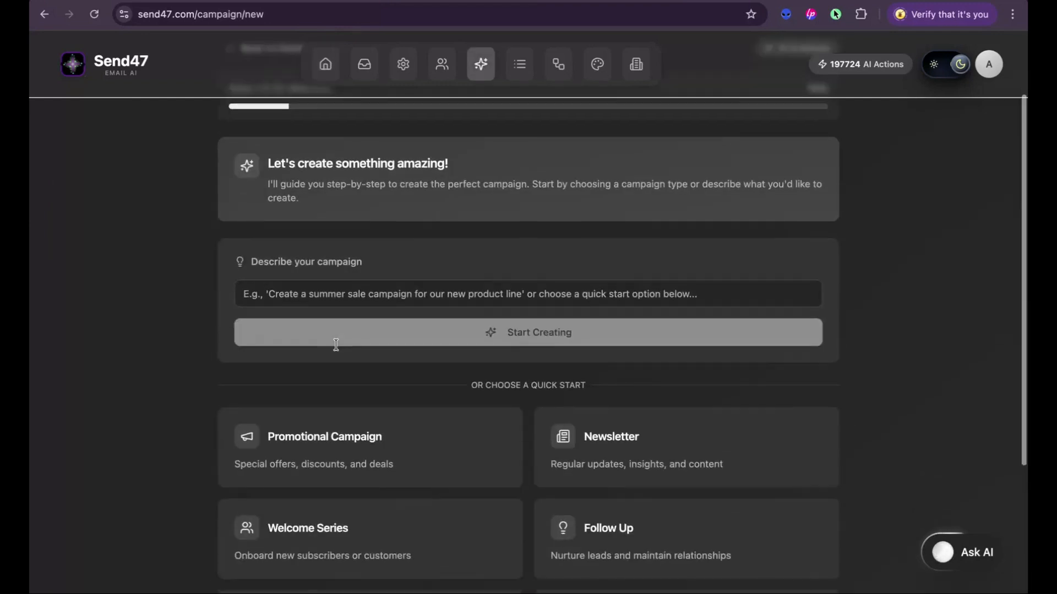
left_click(356, 300)
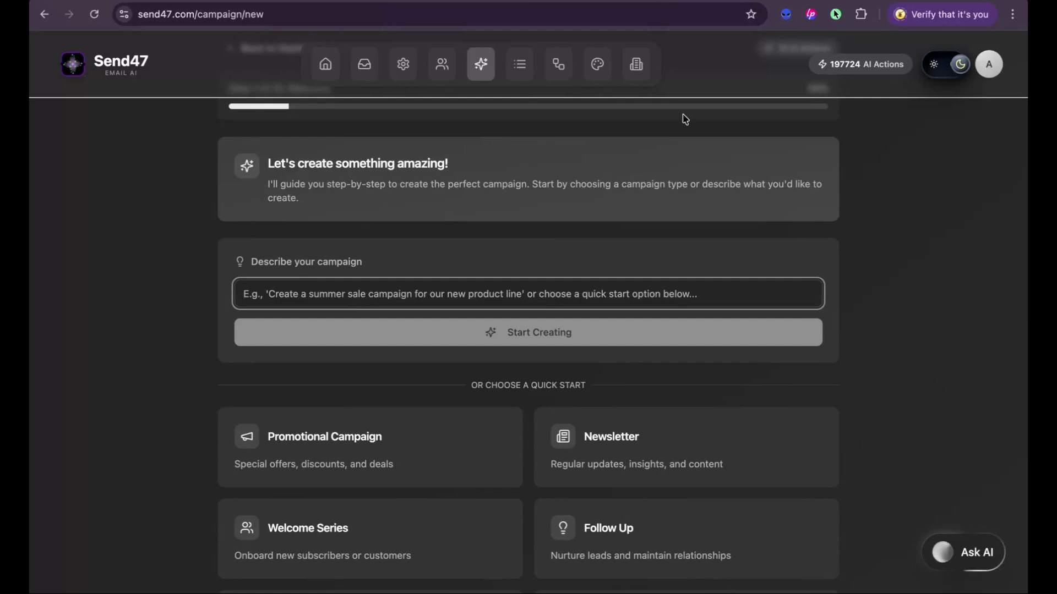
Copy the web address of the open LinkedIn post about Stripe payments and user nurture, and paste it as the campaign description in Send47
left_click(704, 7)
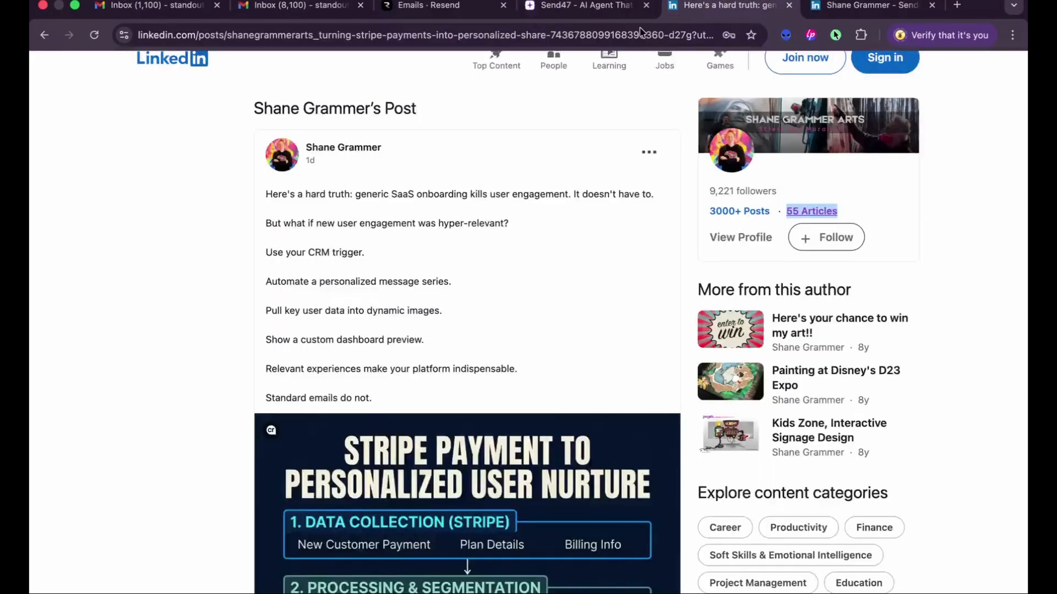
left_click(521, 15)
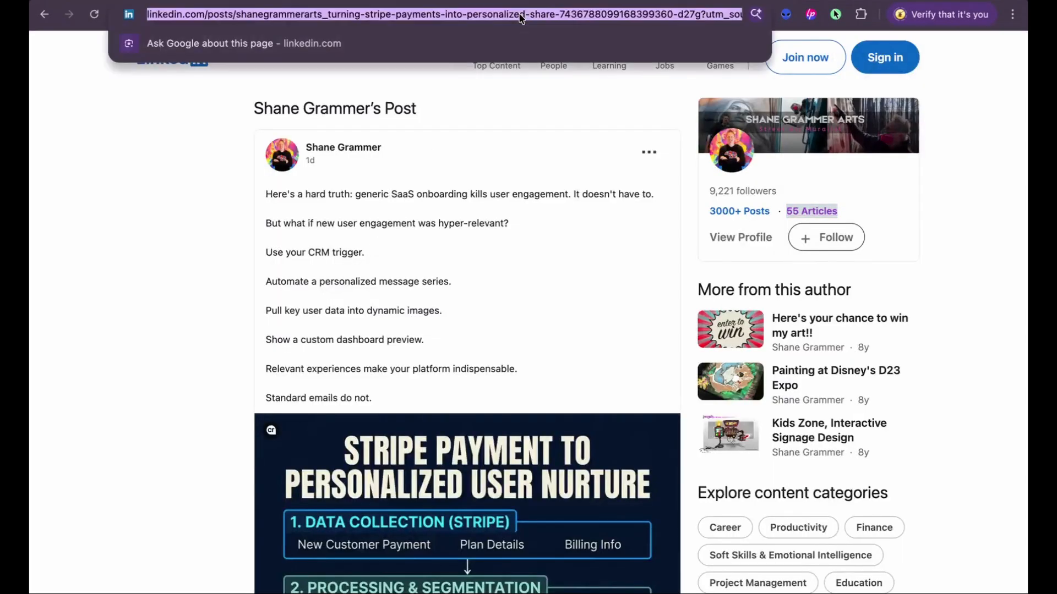
left_click(249, 216)
left_click(356, 17)
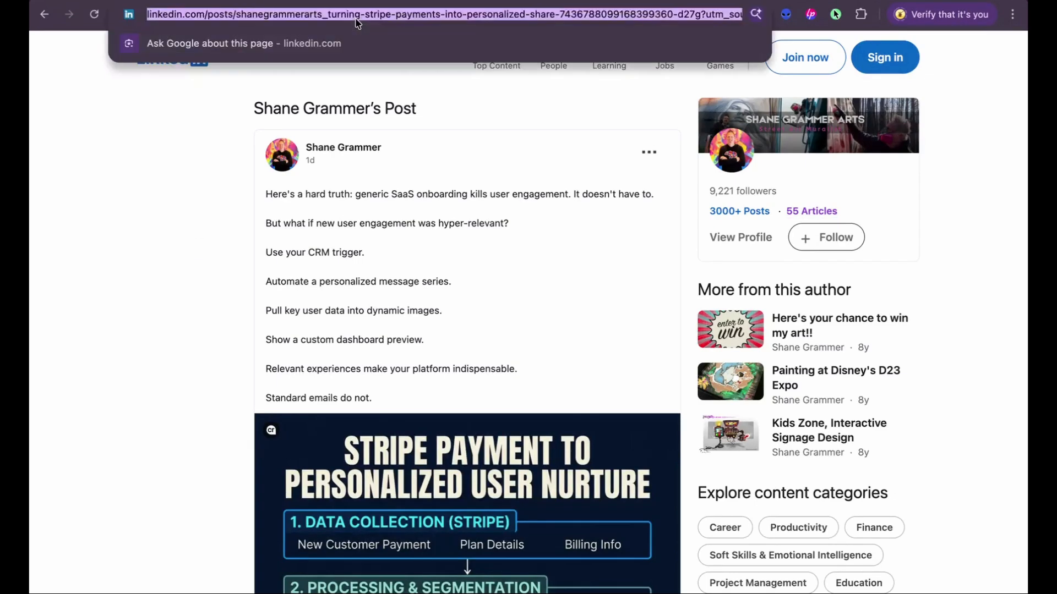
key("ctrl+Tab")
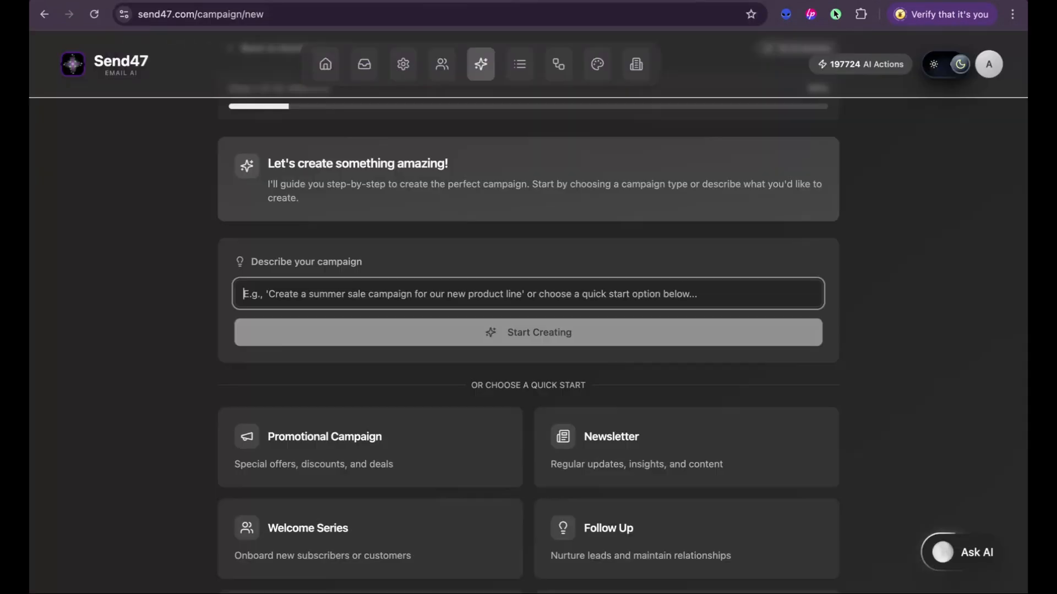
left_click(430, 292)
key("super+v")
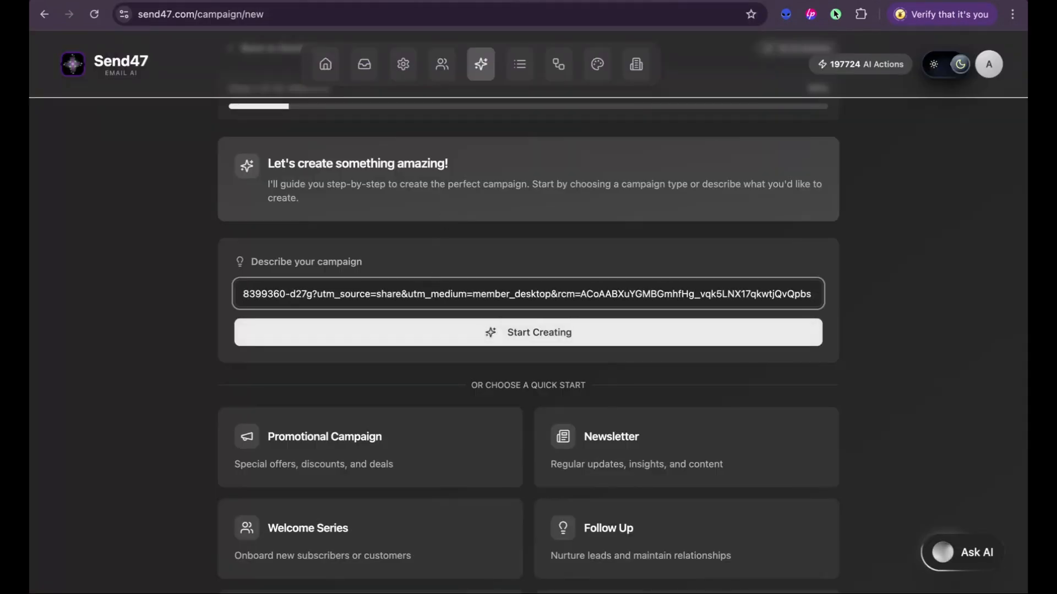
scroll(416, 431, "down", 4)
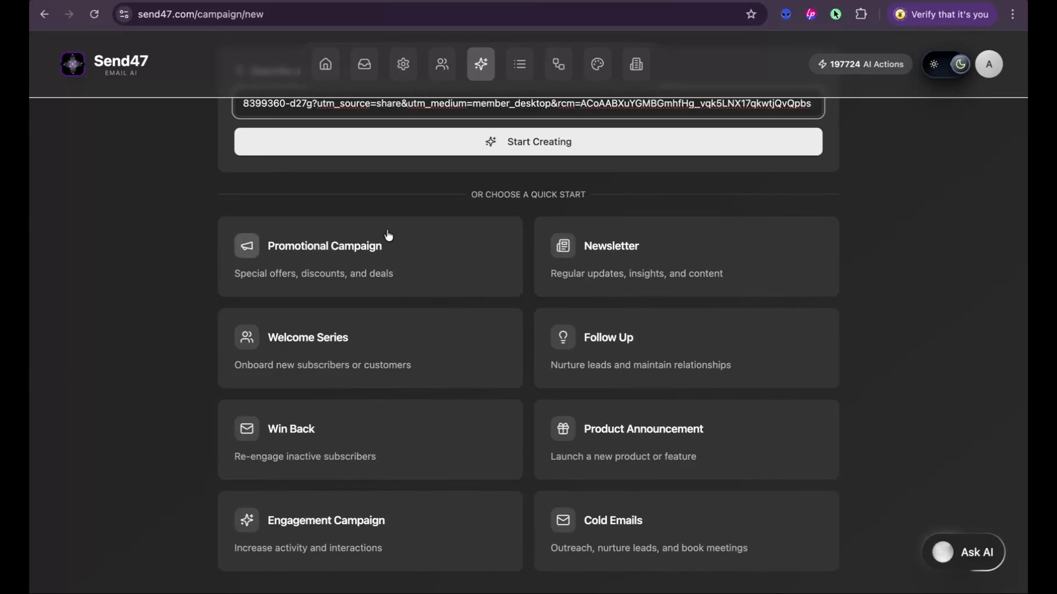
Choose Newsletter as the campaign type and Marketing Email with Images as the email format
left_click(636, 261)
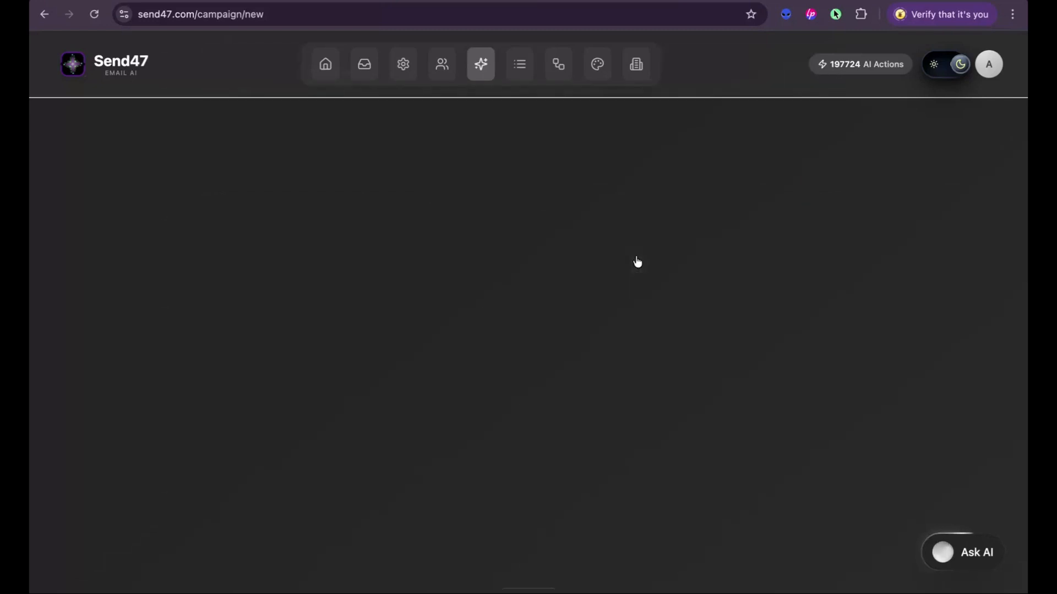
scroll(370, 443, "down", 3)
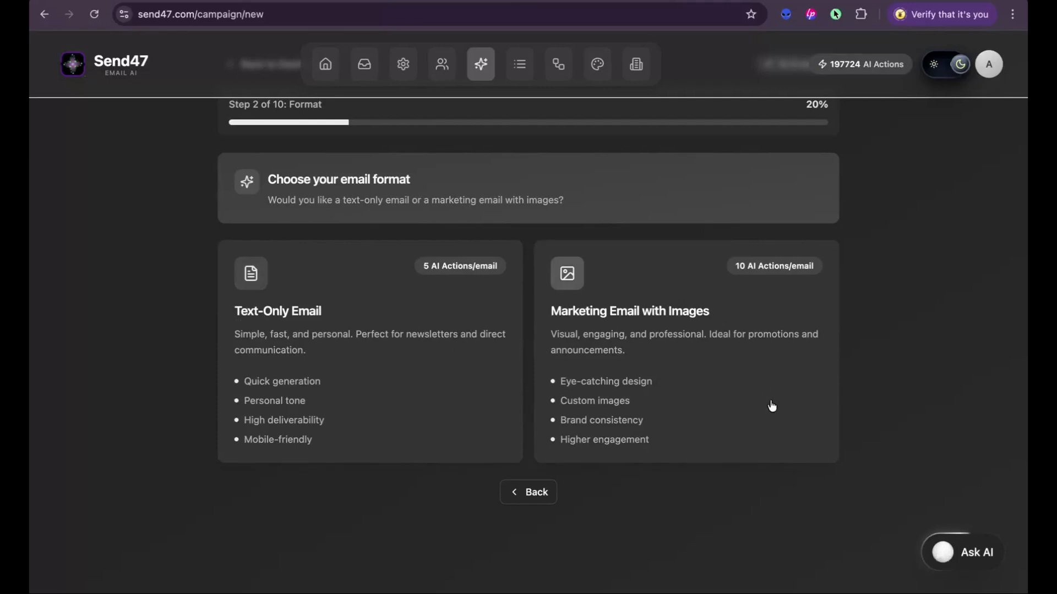
left_click(663, 342)
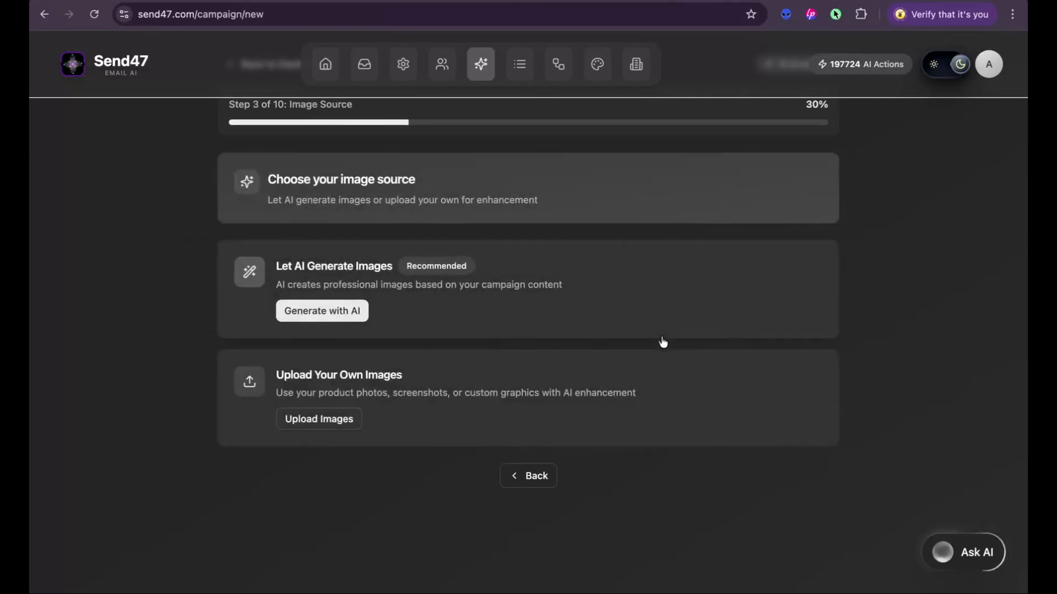
Choose to use an own image and upload the 800×800 portrait JPEG from the Downloads folder
scroll(498, 314, "up", 2)
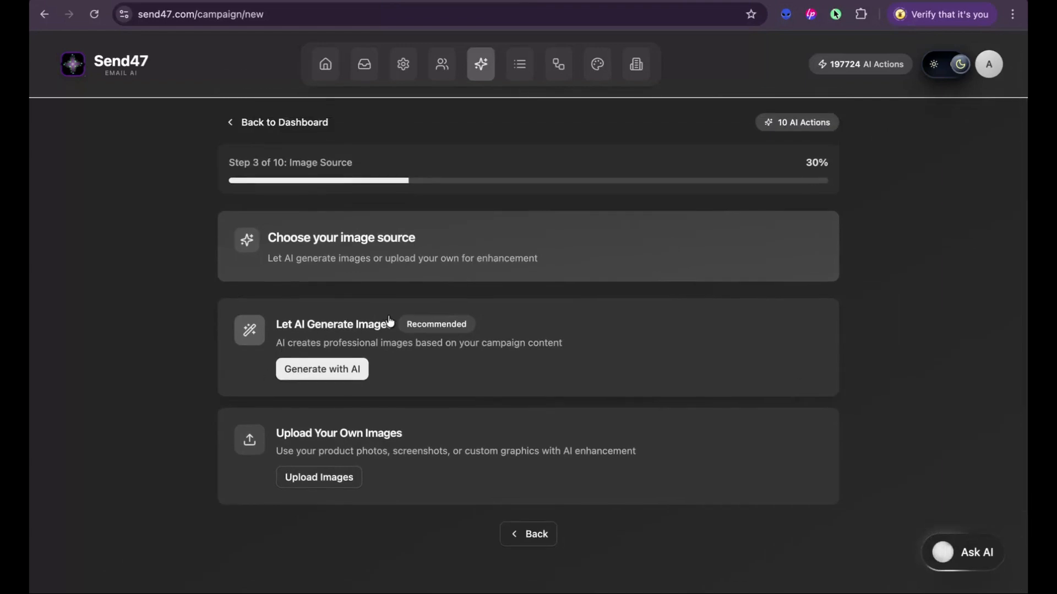
left_click(331, 489)
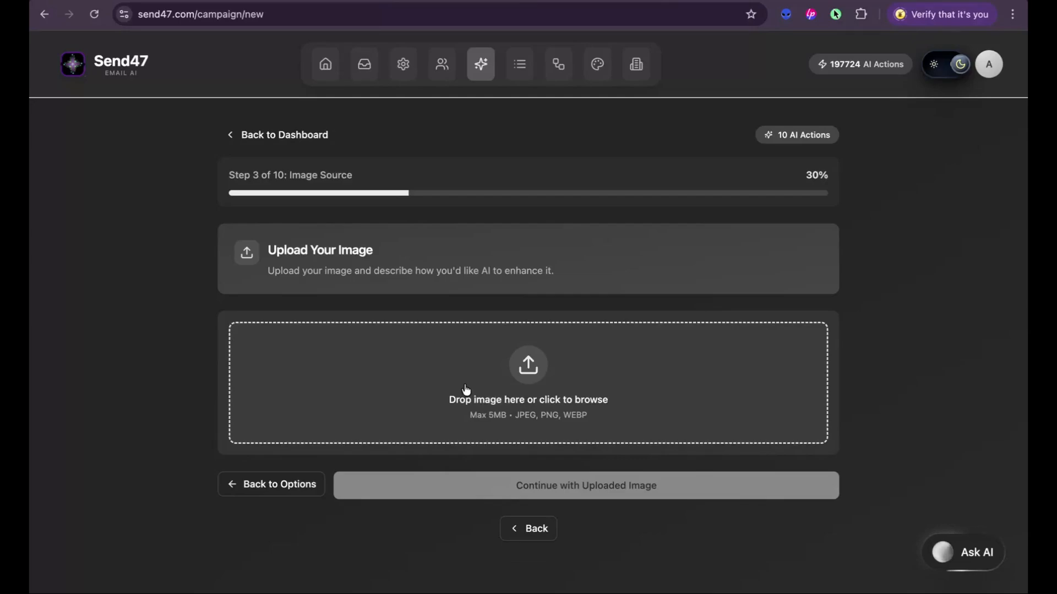
left_click(465, 389)
left_click(284, 309)
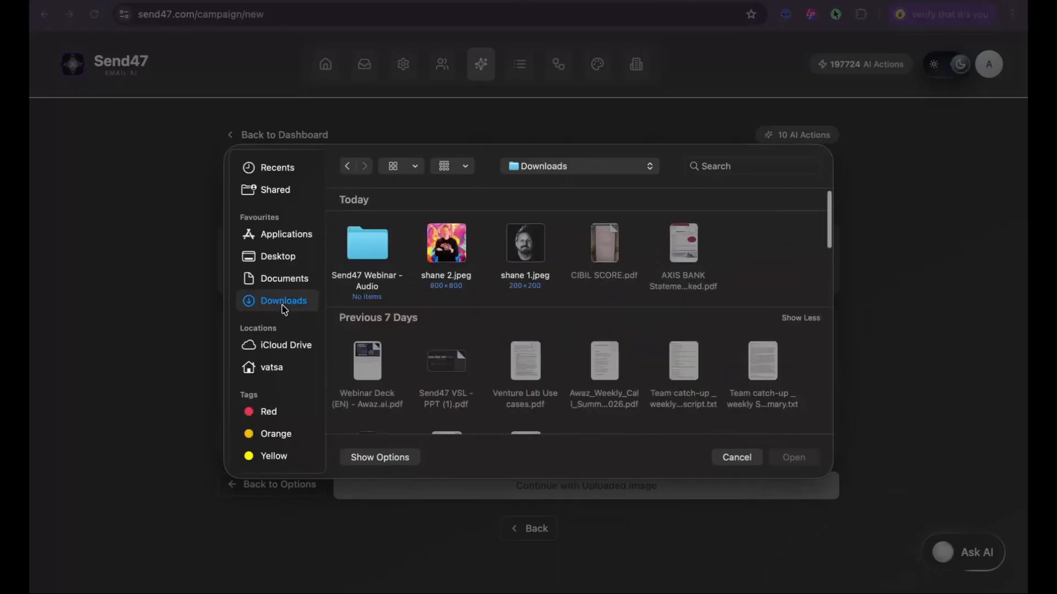
left_click(446, 243)
key("Return")
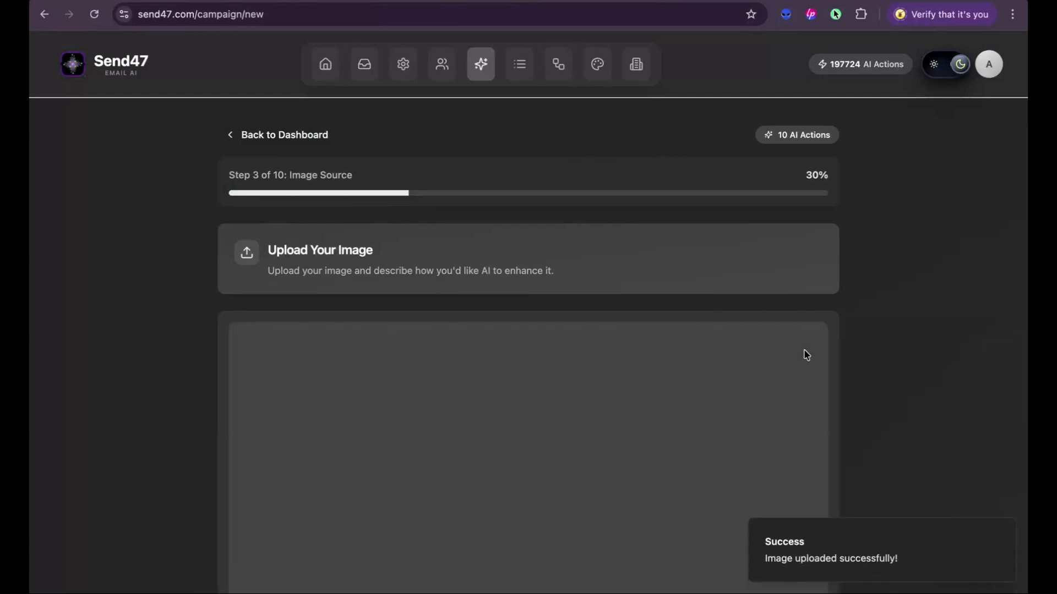
left_click(1000, 533)
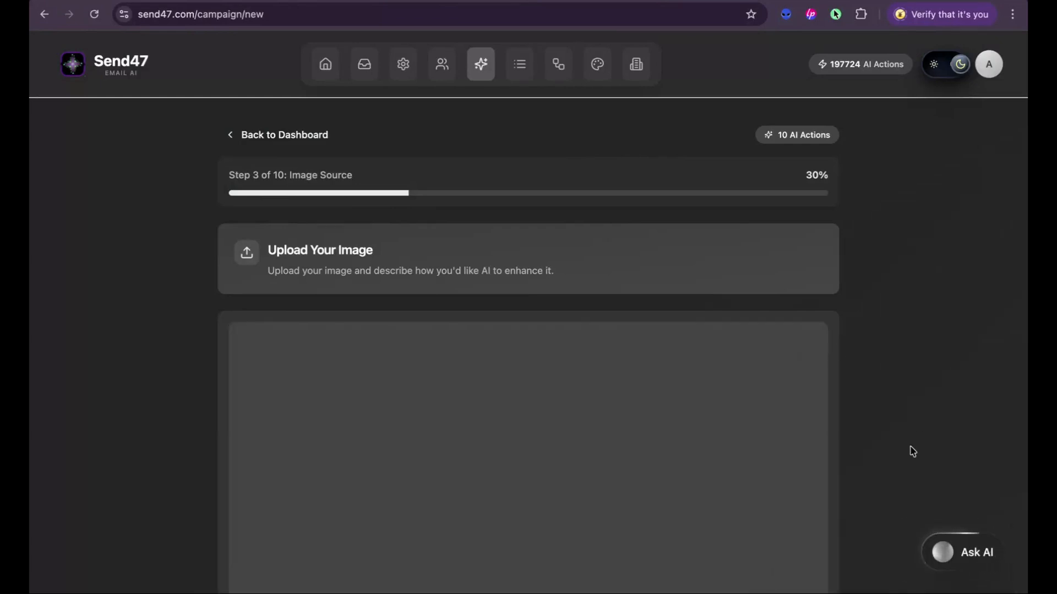
Set the image enhancement instructions to "make this person hold a coffee mug with a person's name on it"
scroll(912, 451, "down", 5)
left_click(508, 496)
type("make this person ")
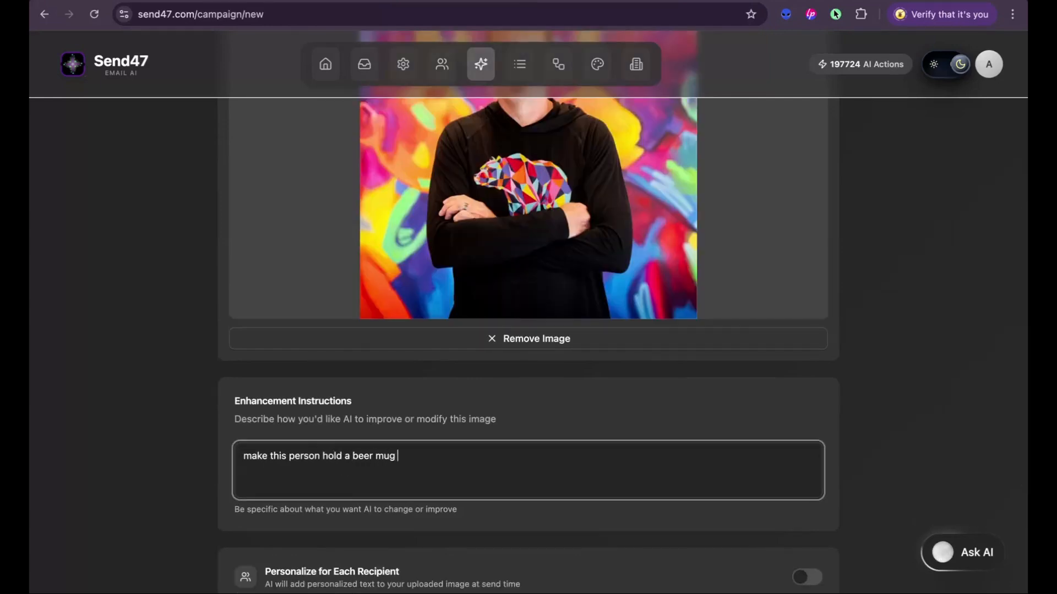
type("hold a beer mug")
double_click(365, 456)
key("BackSpace")
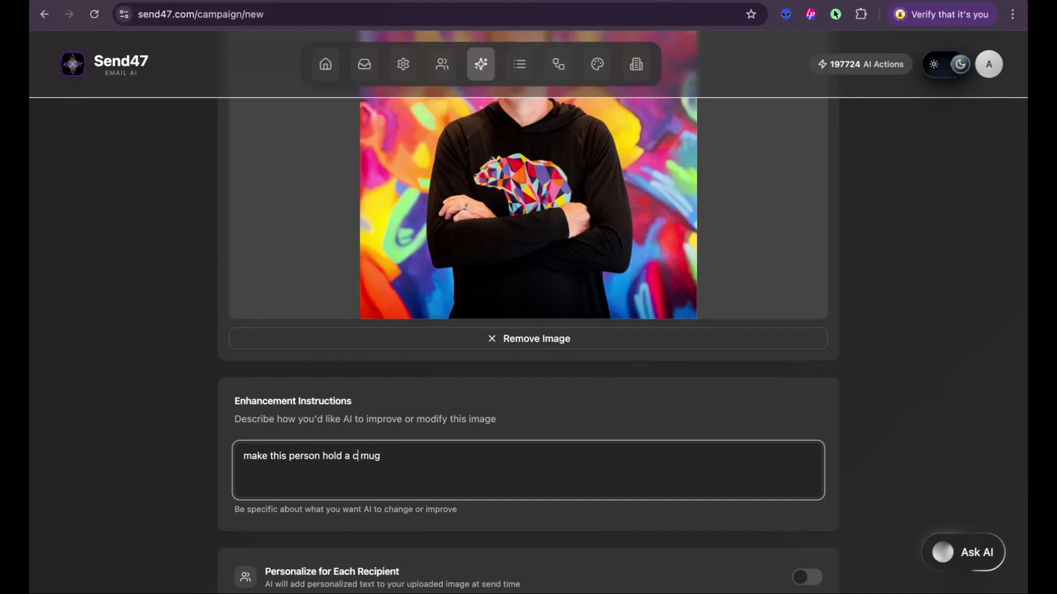
type("coffee")
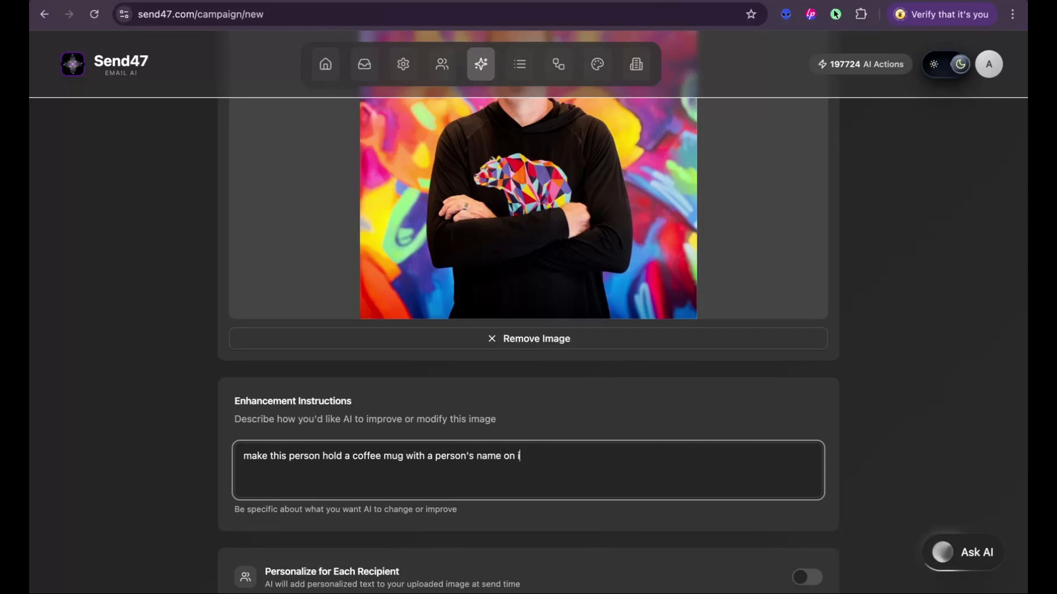
Turn on personalization for each recipient and continue with the uploaded image
scroll(550, 464, "down", 3)
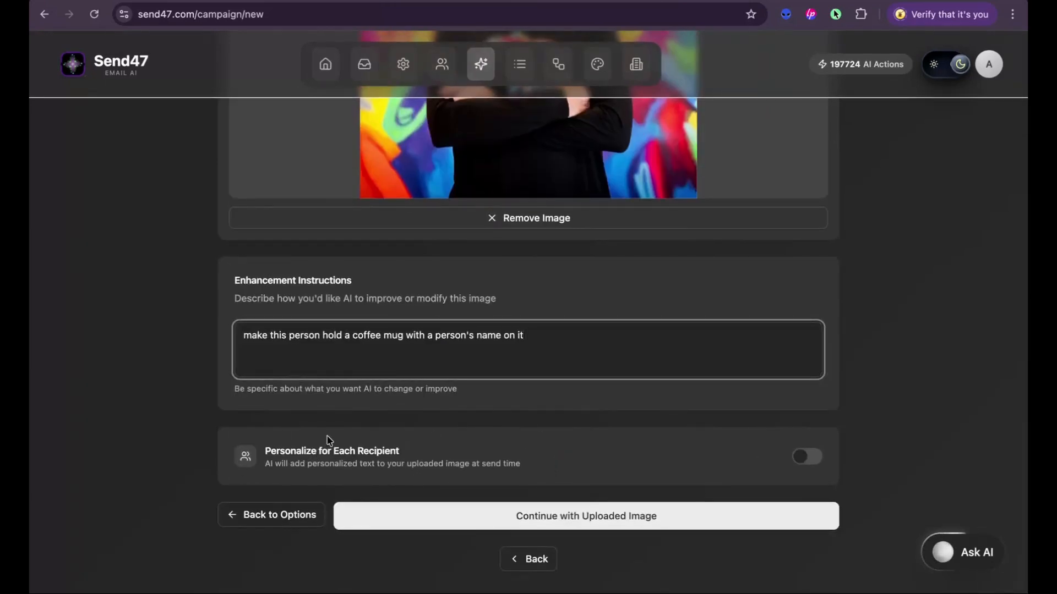
left_click(813, 460)
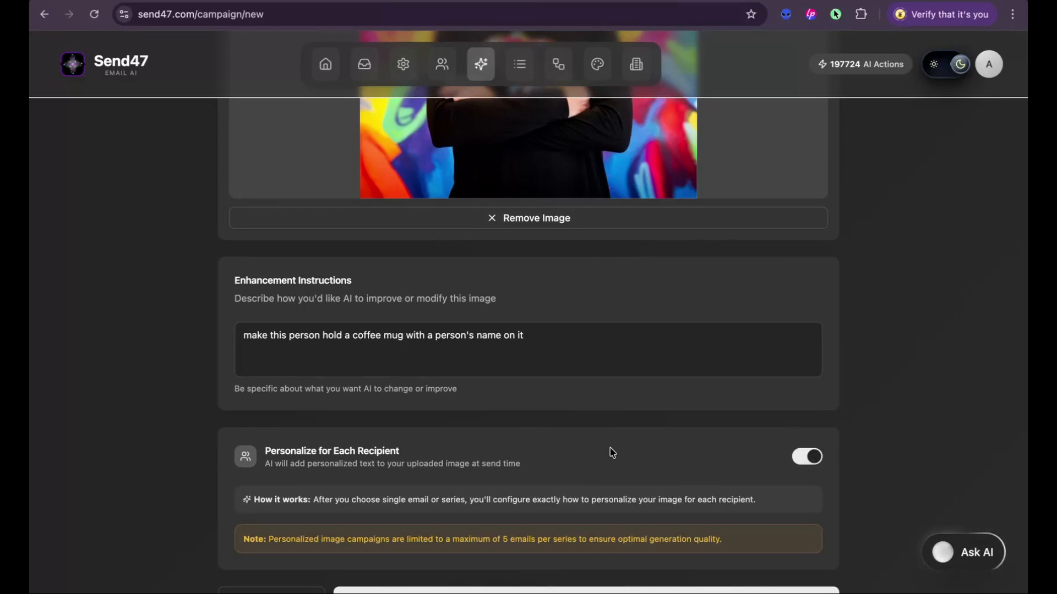
scroll(612, 453, "down", 2)
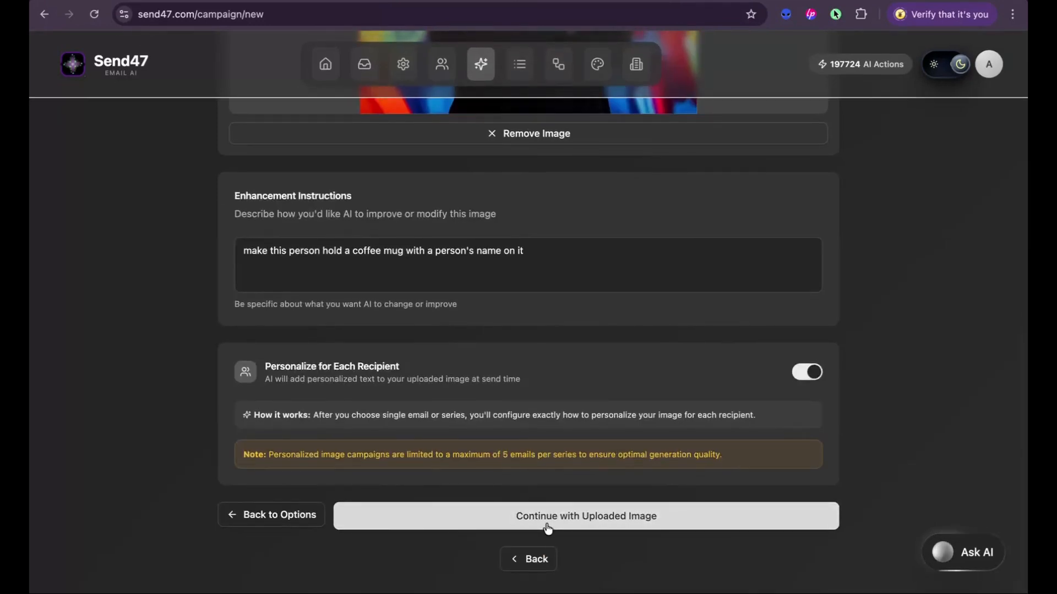
left_click(551, 528)
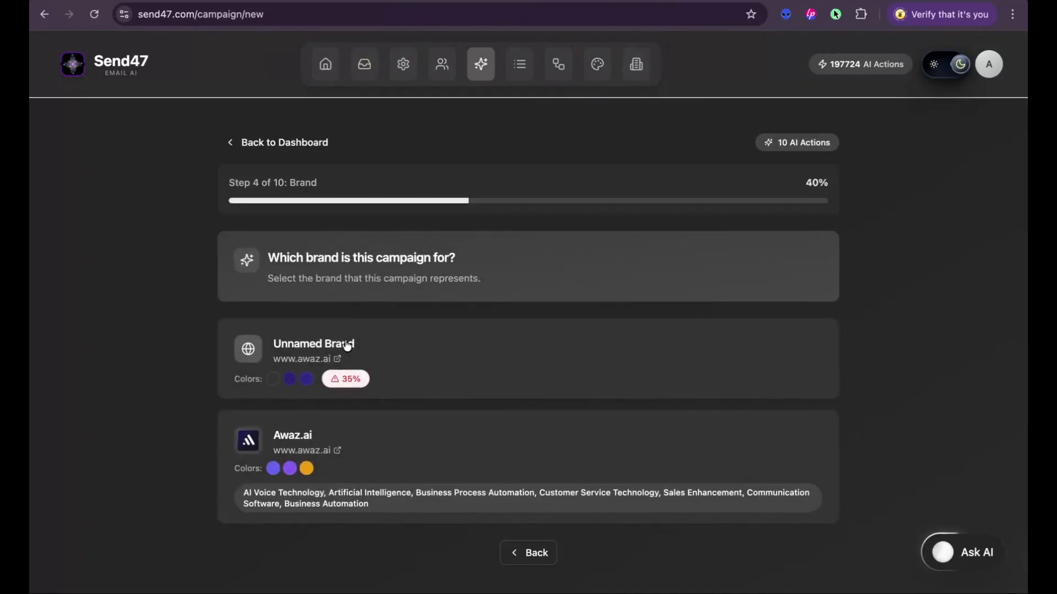
Select the Awaz.ai brand for the campaign and the Testing contact list as its recipients
left_click(437, 442)
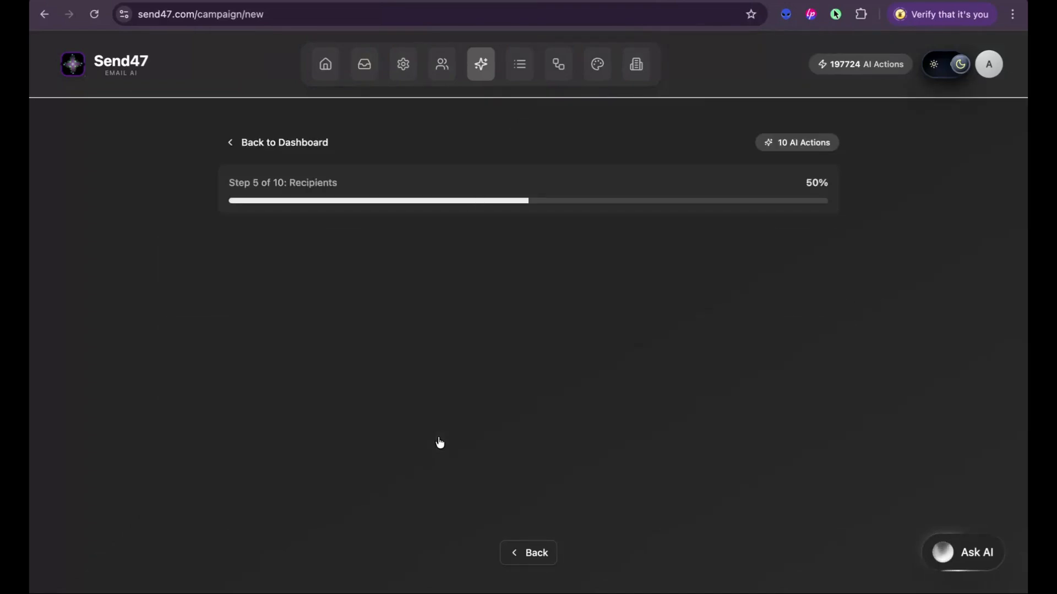
scroll(366, 360, "down", 2)
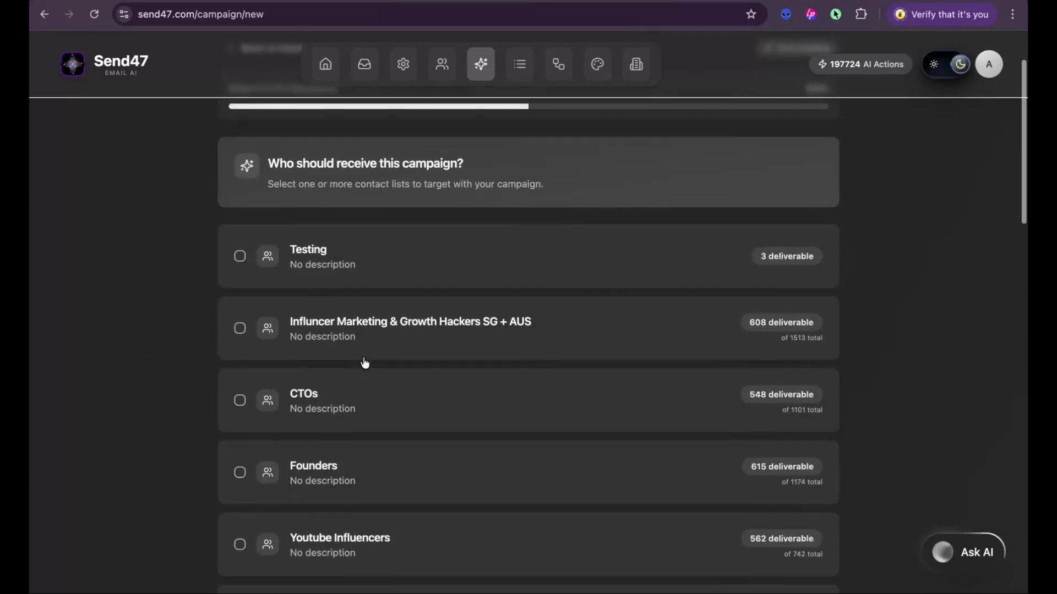
left_click(302, 263)
scroll(583, 499, "down", 6)
scroll(583, 499, "down", 10)
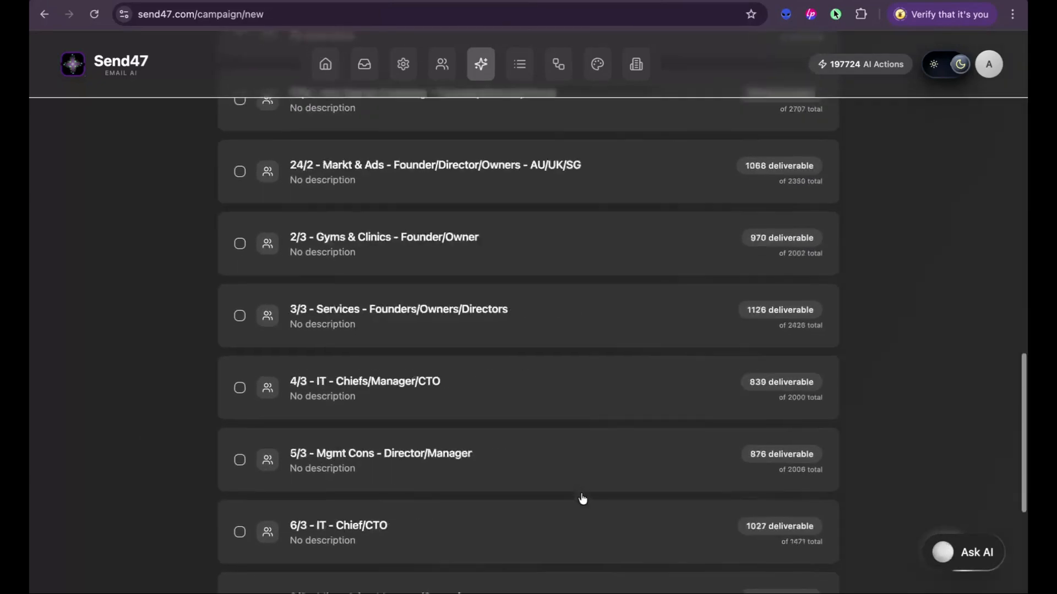
left_click(596, 514)
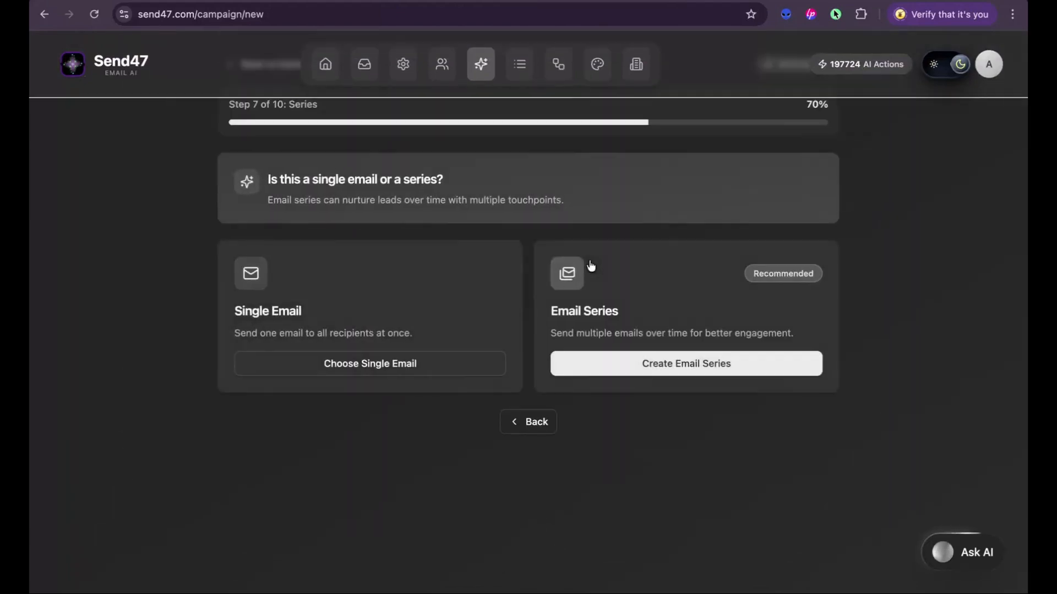
Choose a single email and set the image personalization prompt to 'Display "{{first_name}}" on the cofffe mug held by this person'
left_click(432, 364)
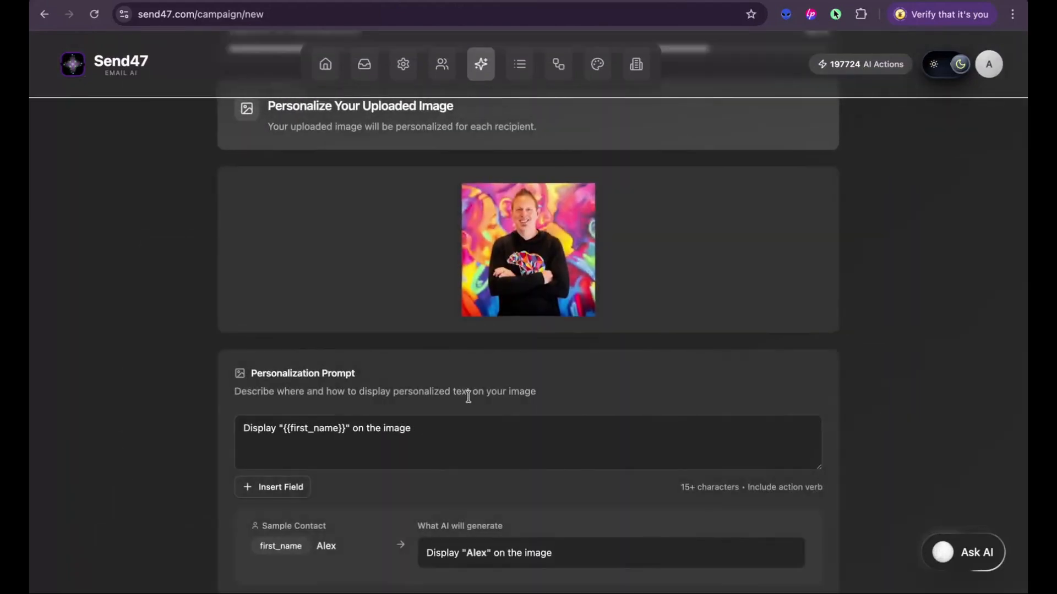
left_click(456, 429)
scroll(381, 446, "up", 2)
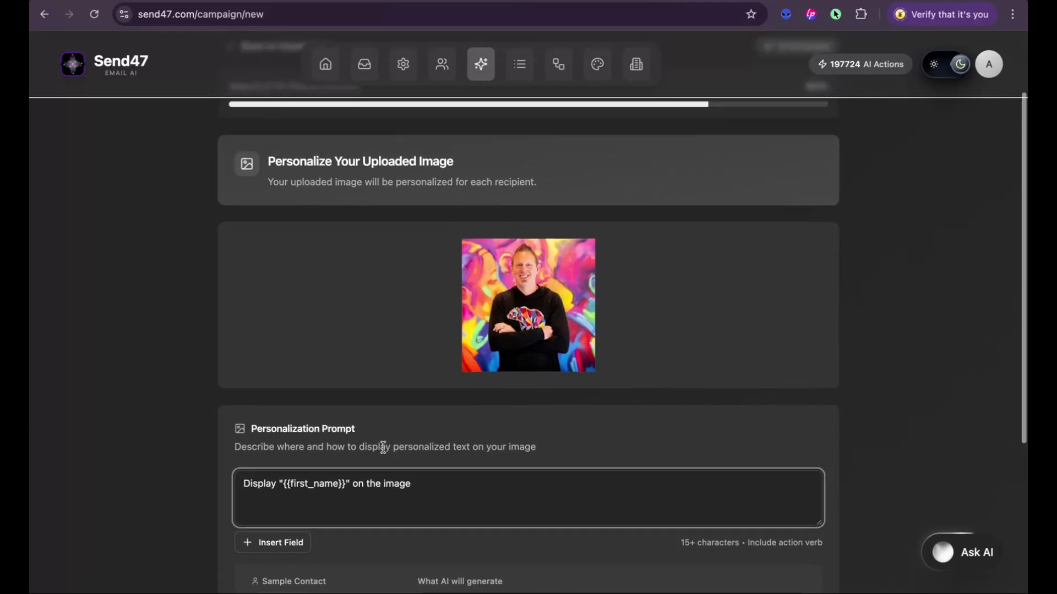
scroll(502, 385, "down", 3)
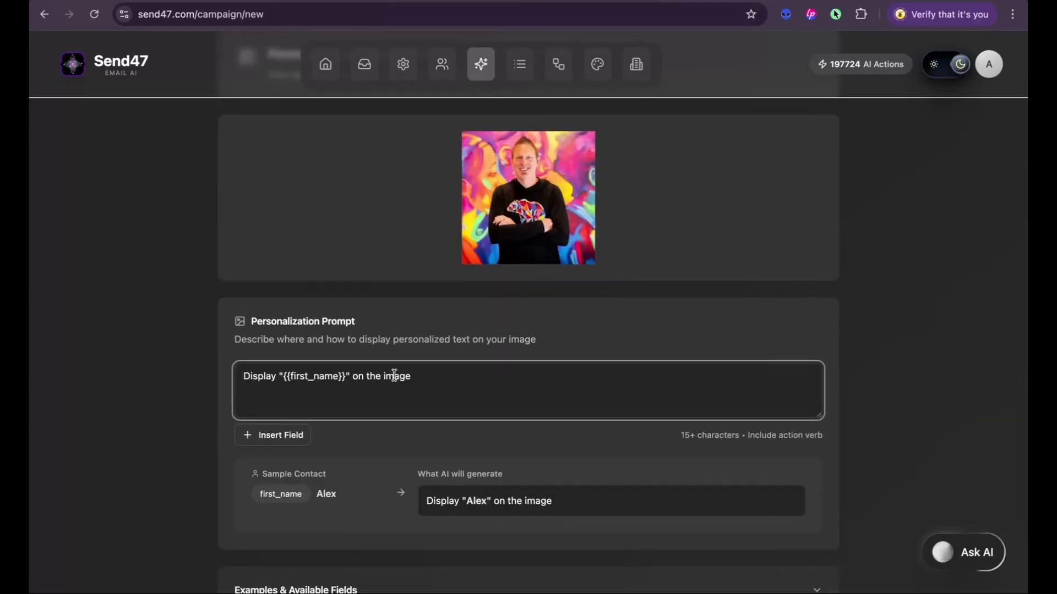
double_click(394, 374)
type("cofff")
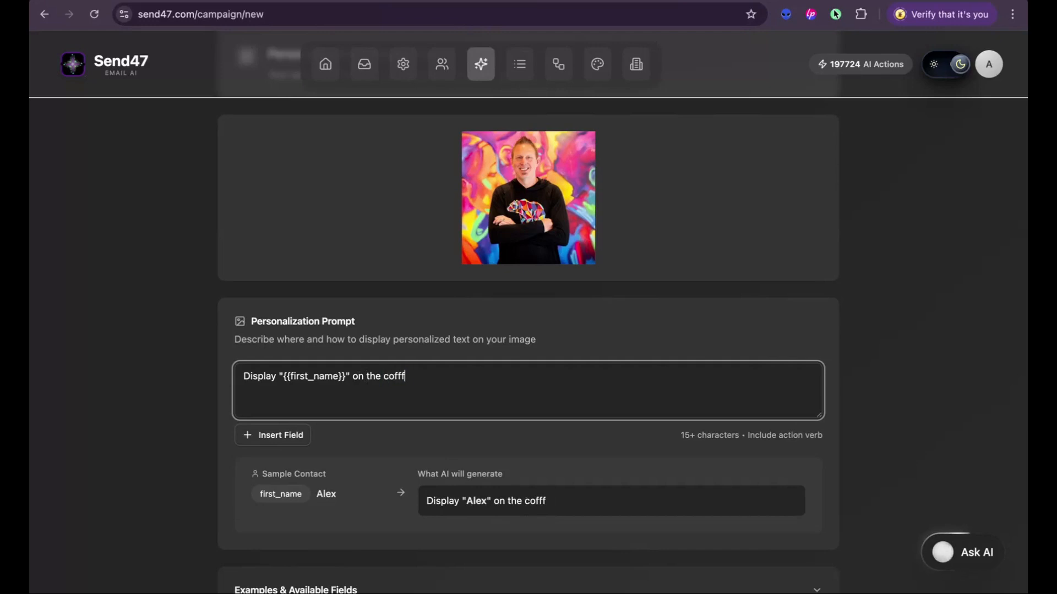
type("e mug held ")
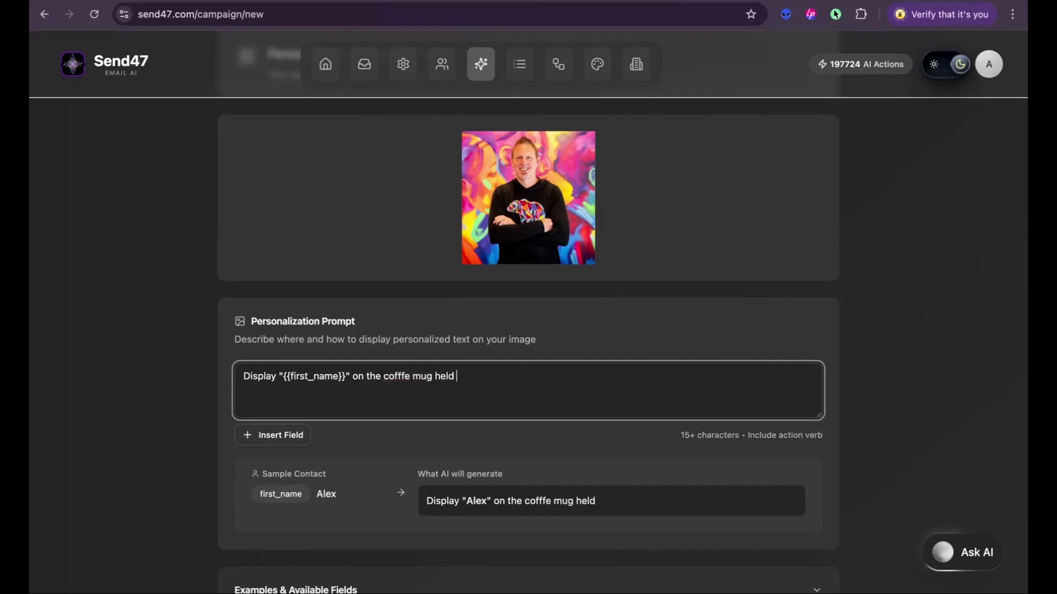
type("by this person")
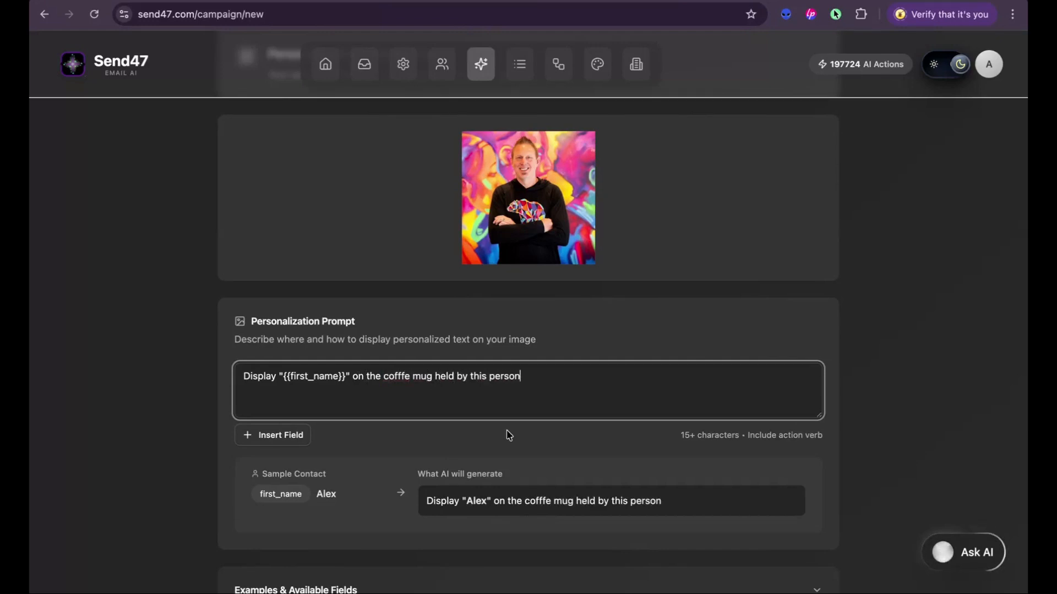
scroll(508, 432, "down", 4)
scroll(540, 371, "up", 2)
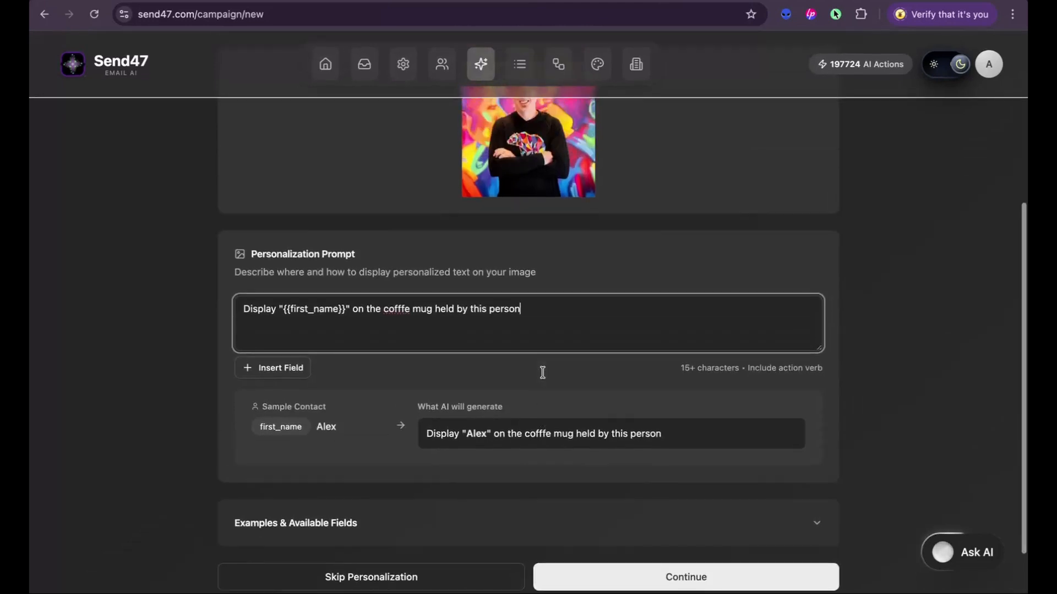
Correct the misspelled word to "coffee" in the image personalization prompt and continue to the custom instructions
left_click(544, 433)
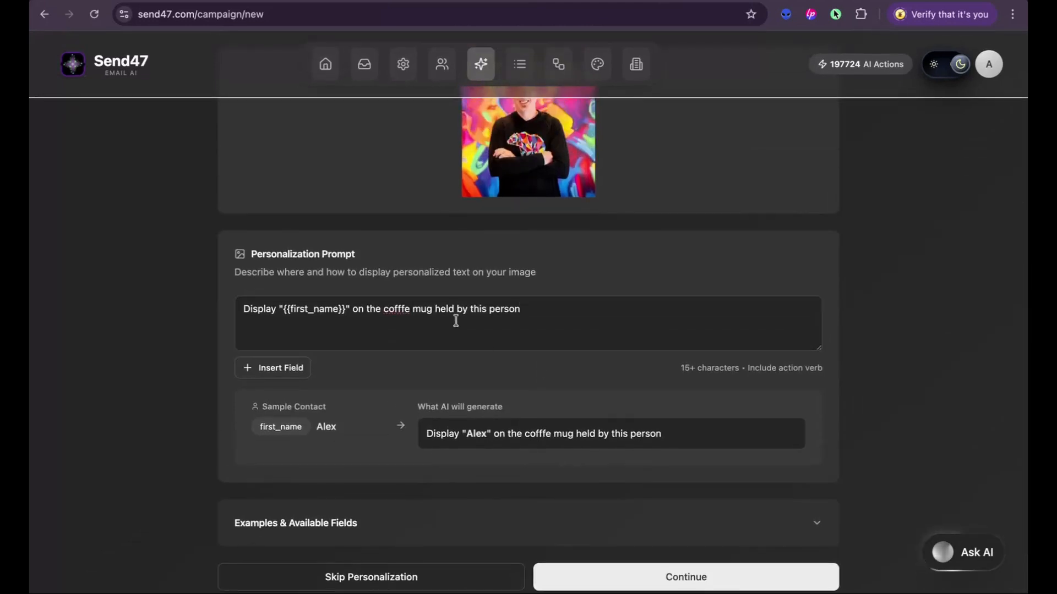
left_click(405, 308)
key("BackSpace")
type("e")
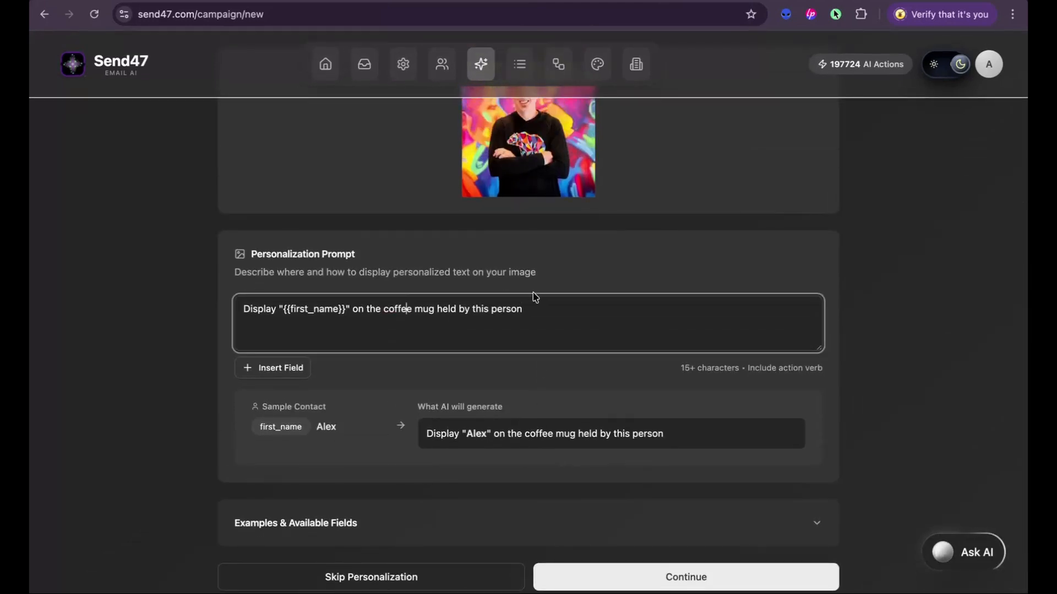
scroll(701, 517, "down", 1)
left_click(700, 533)
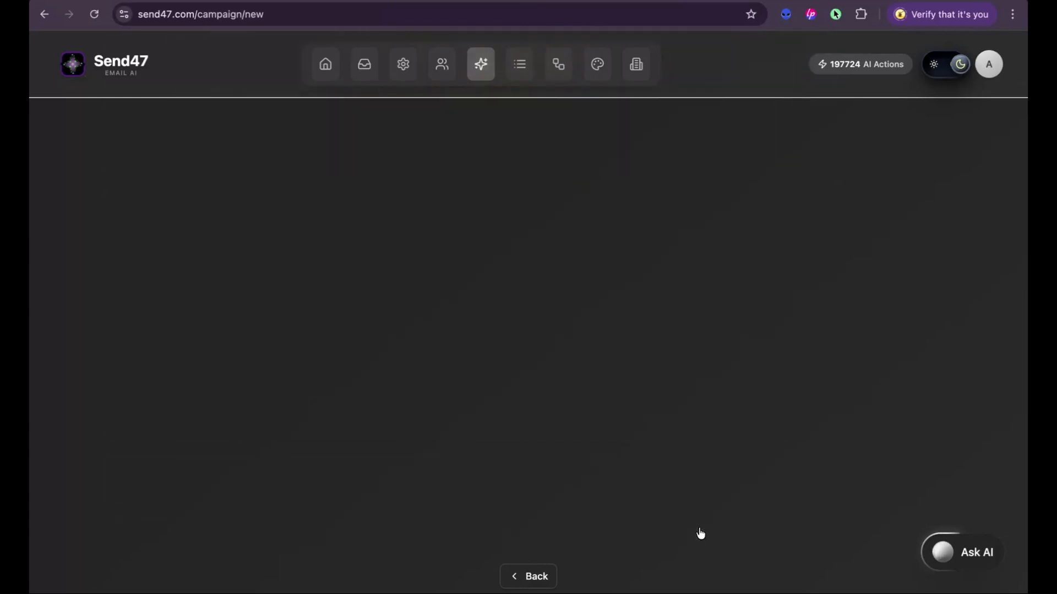
Enter the custom AI instructions "generate an email to welcome the prospect for trying out send47 which is an email marketing platform"
left_click(501, 267)
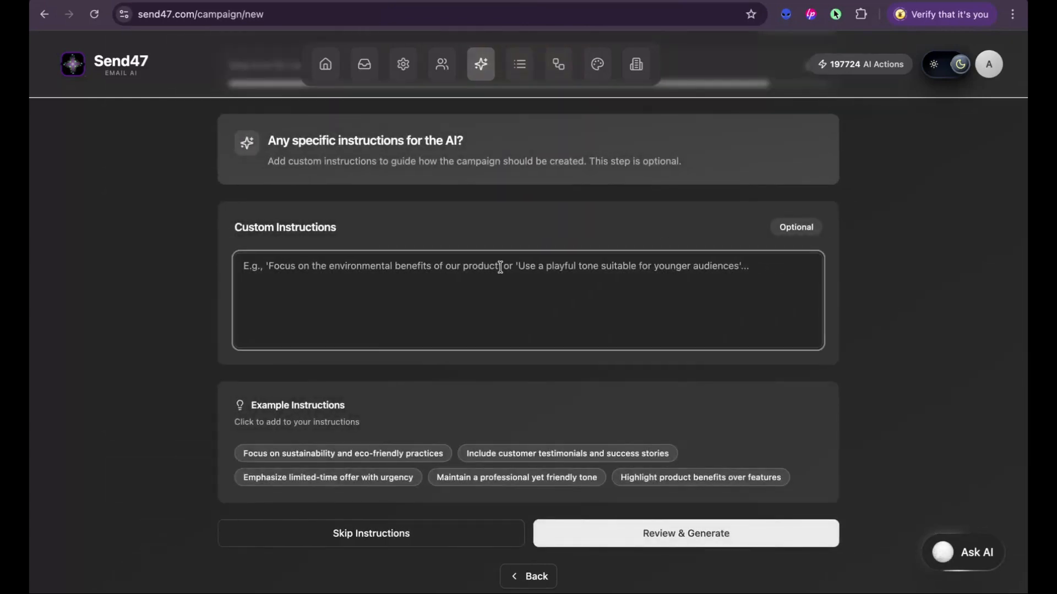
type("generate an email to welcome the prospect for tryin")
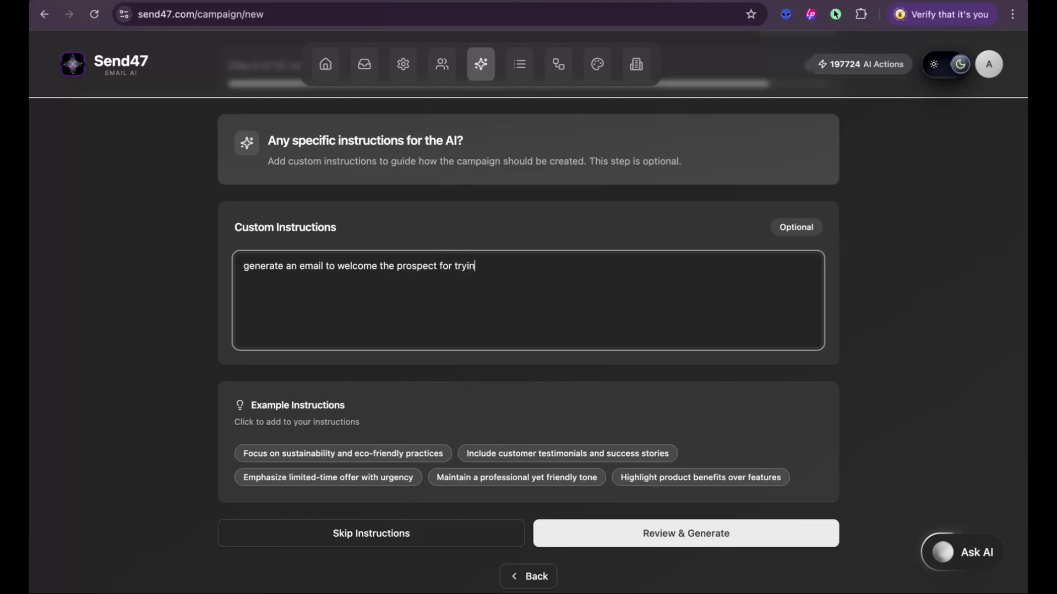
type("g our")
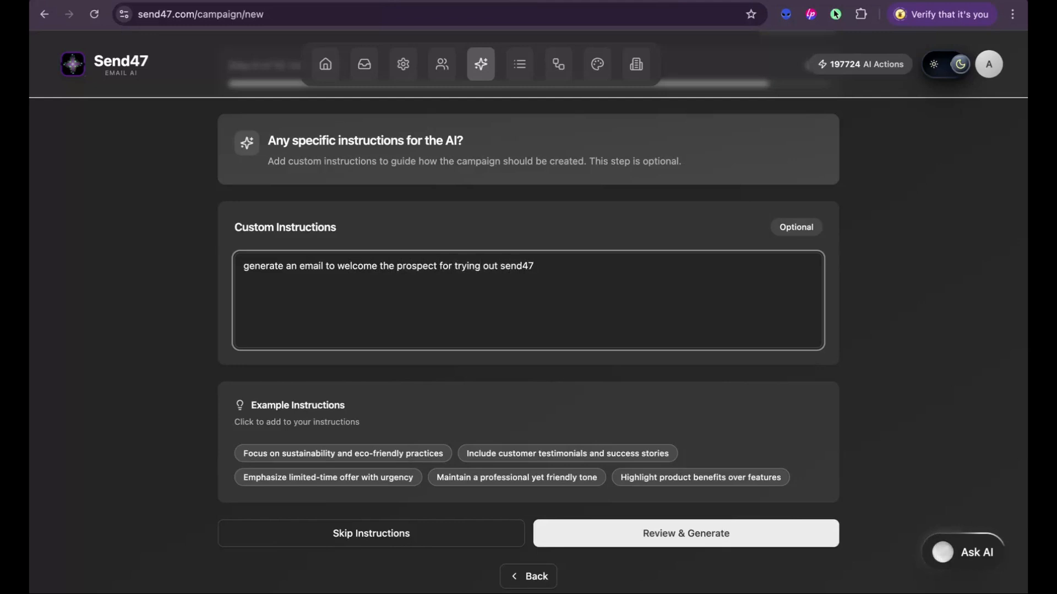
type(" which is an email marketing platform")
Proceed to the campaign review and enable generating the campaign in the background
left_click(647, 538)
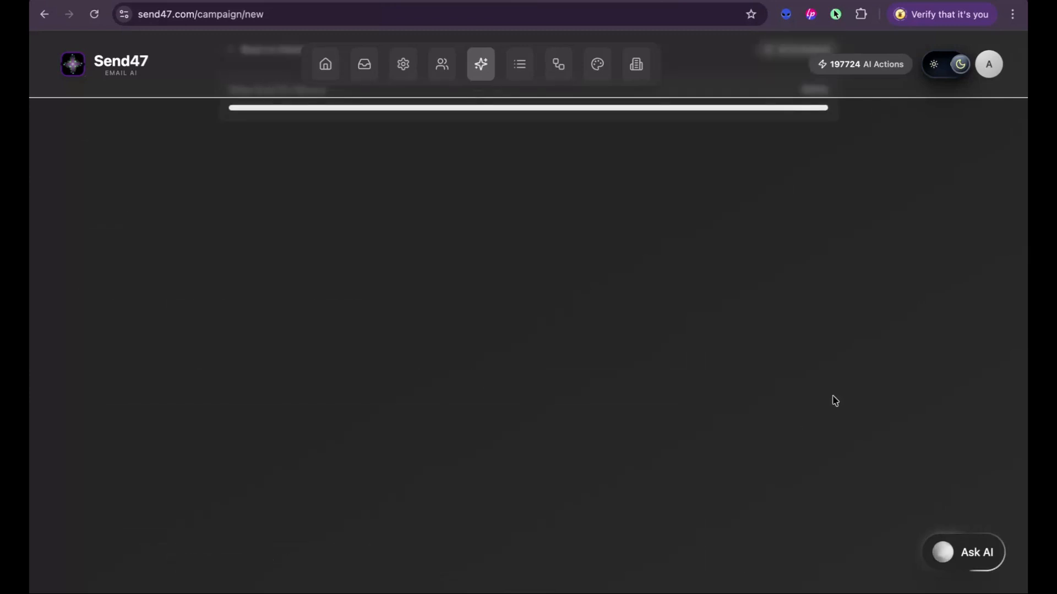
scroll(457, 469, "down", 2)
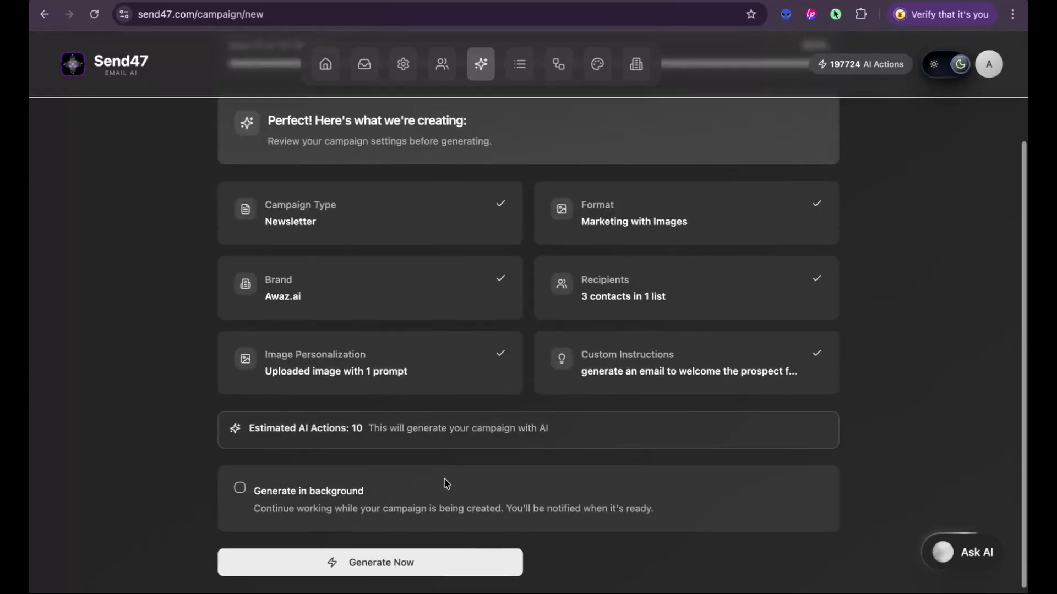
left_click(240, 488)
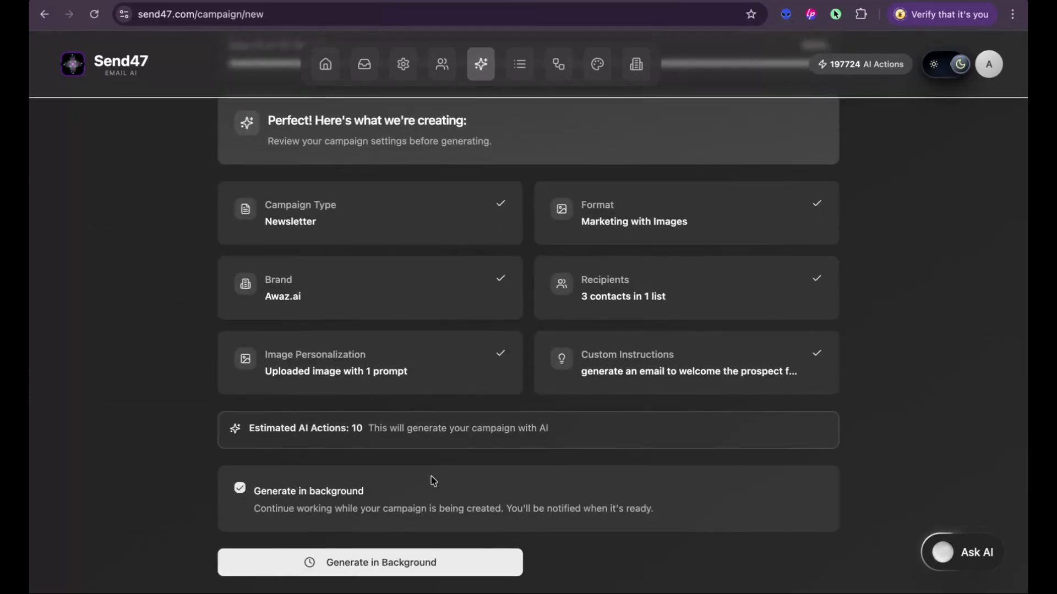
Start the background generation and answer the brand clarification with "Generate the email for send47 (Email Marketing Platform)."
left_click(415, 563)
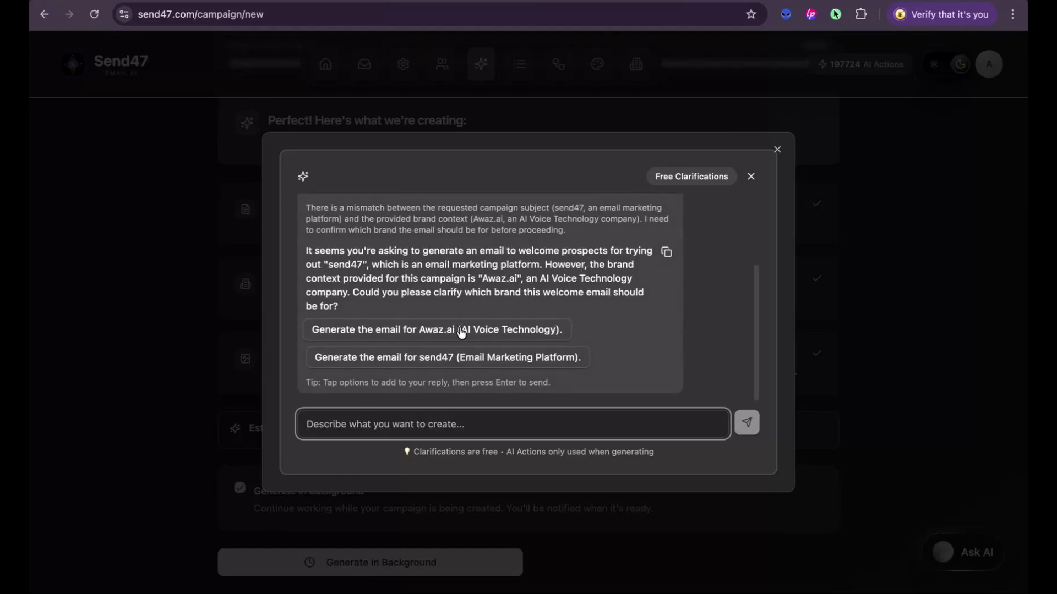
left_click(488, 358)
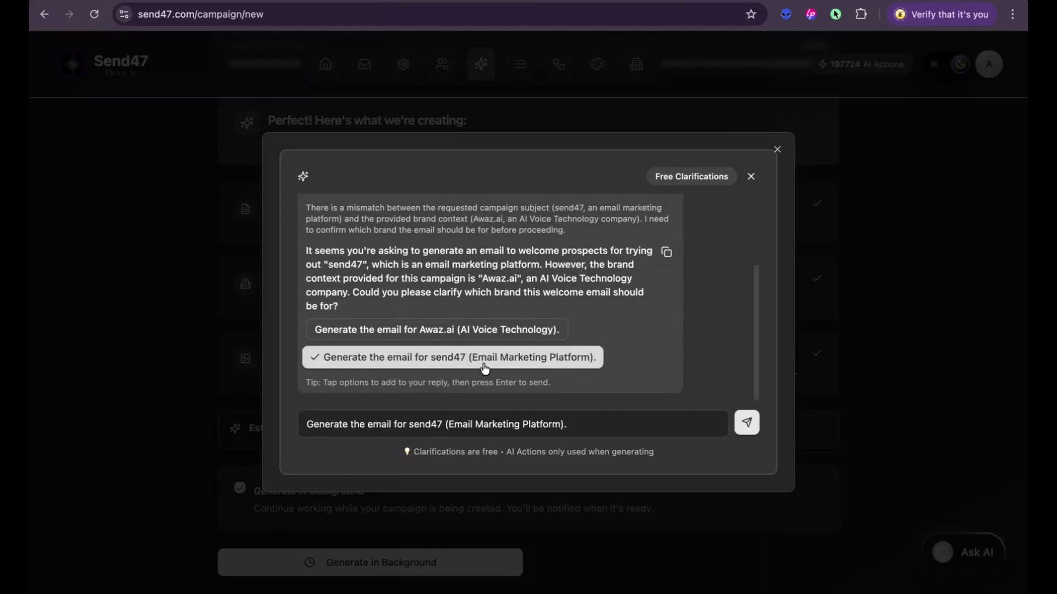
left_click(741, 423)
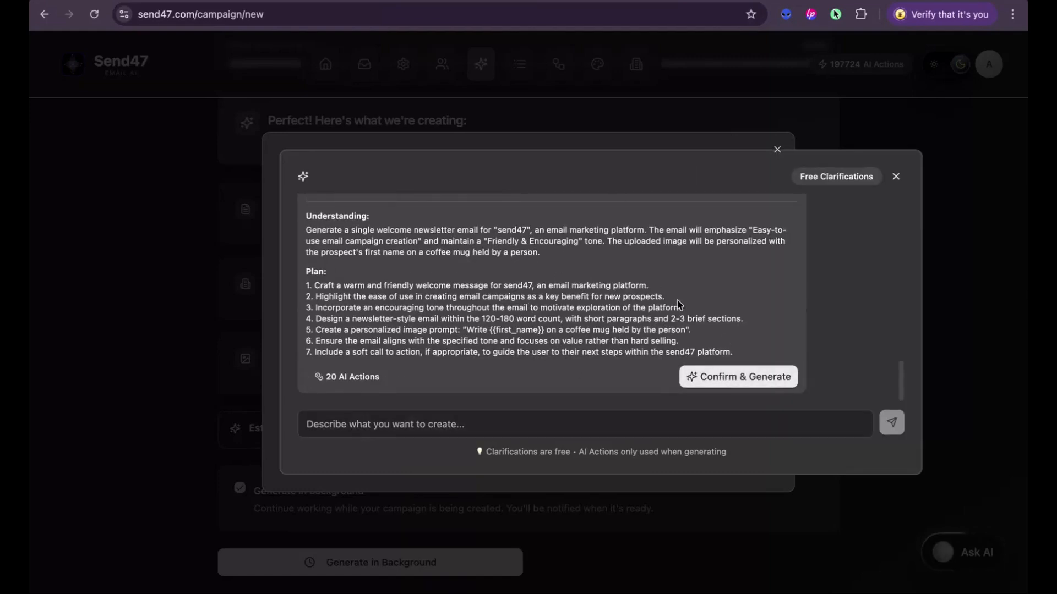
Review the AI's proposed email plan, confirm its generation and dismiss the notice about the started campaign
scroll(603, 311, "up", 1)
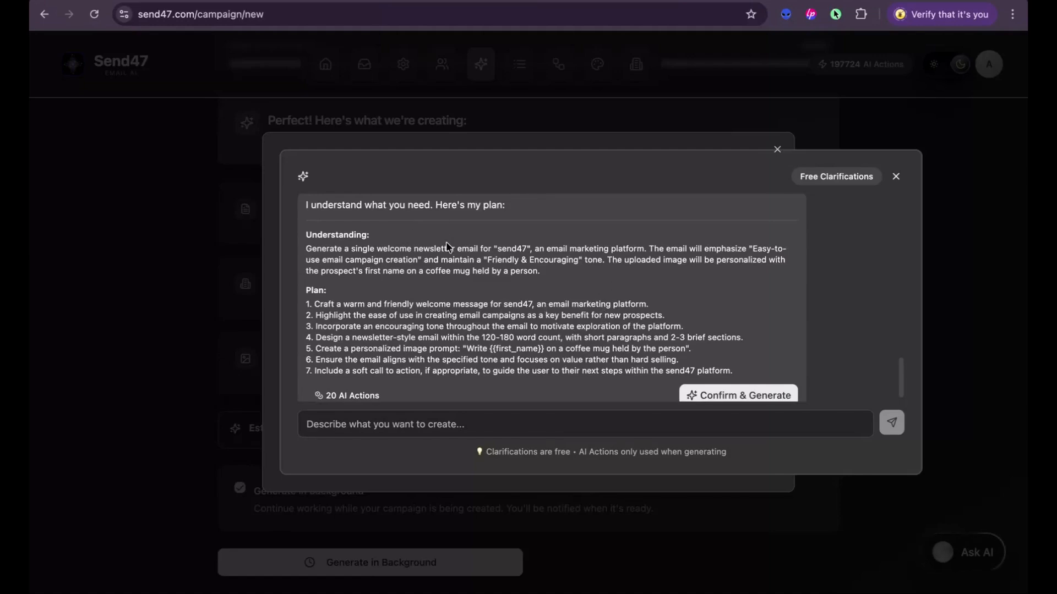
scroll(522, 273, "down", 2)
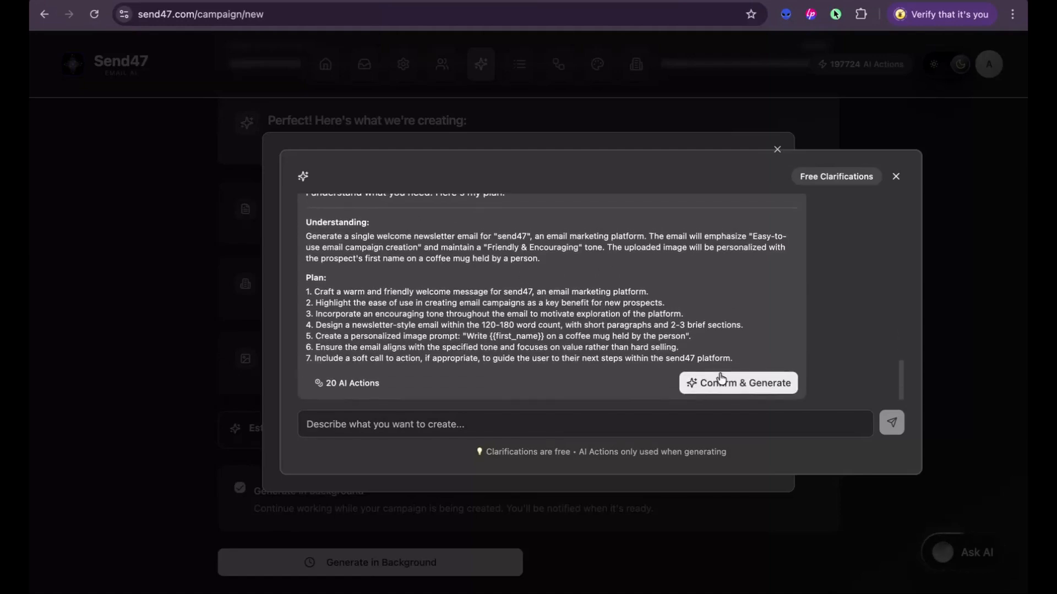
left_click(720, 380)
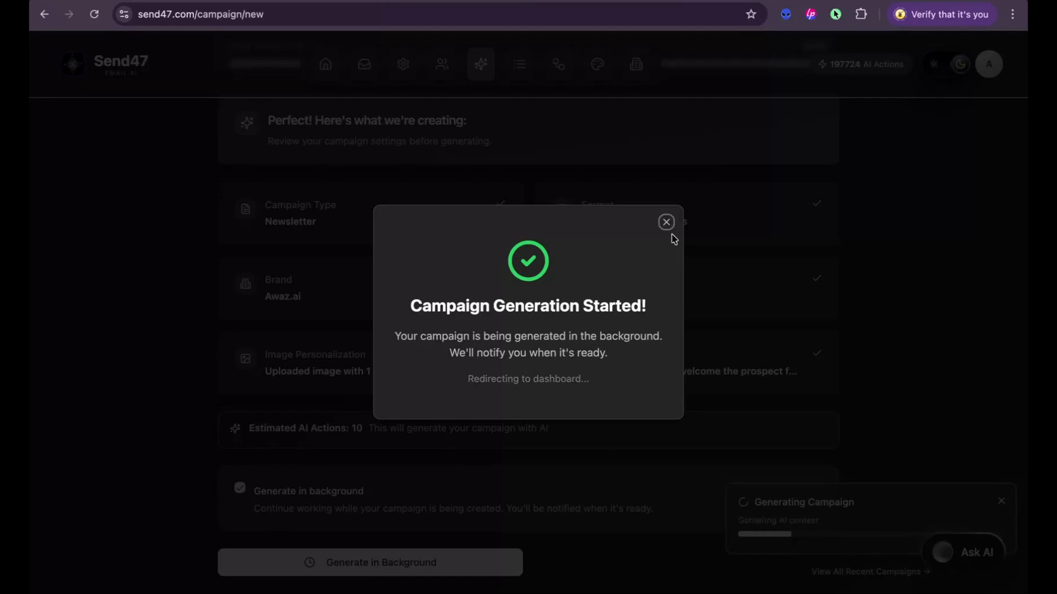
left_click(667, 225)
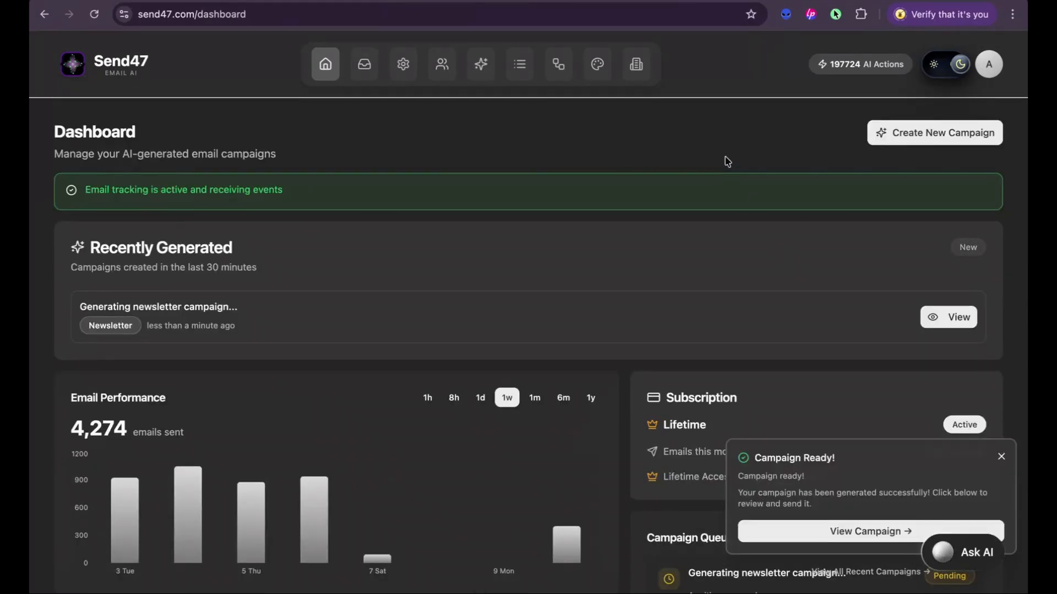
Open the newly generated campaign and show its email content with the personalized image
left_click(837, 531)
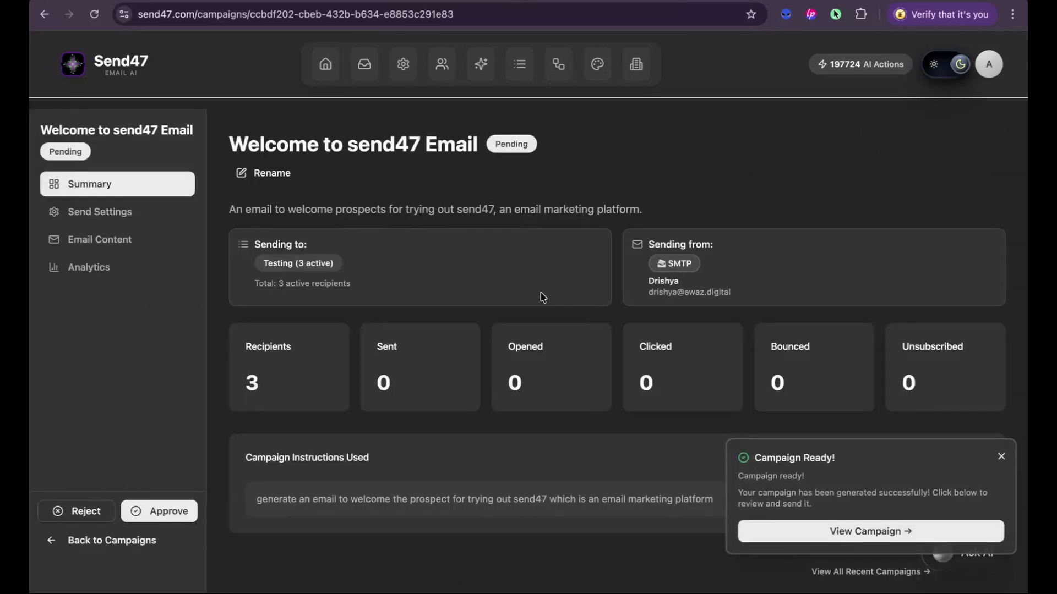
scroll(374, 308, "down", 1)
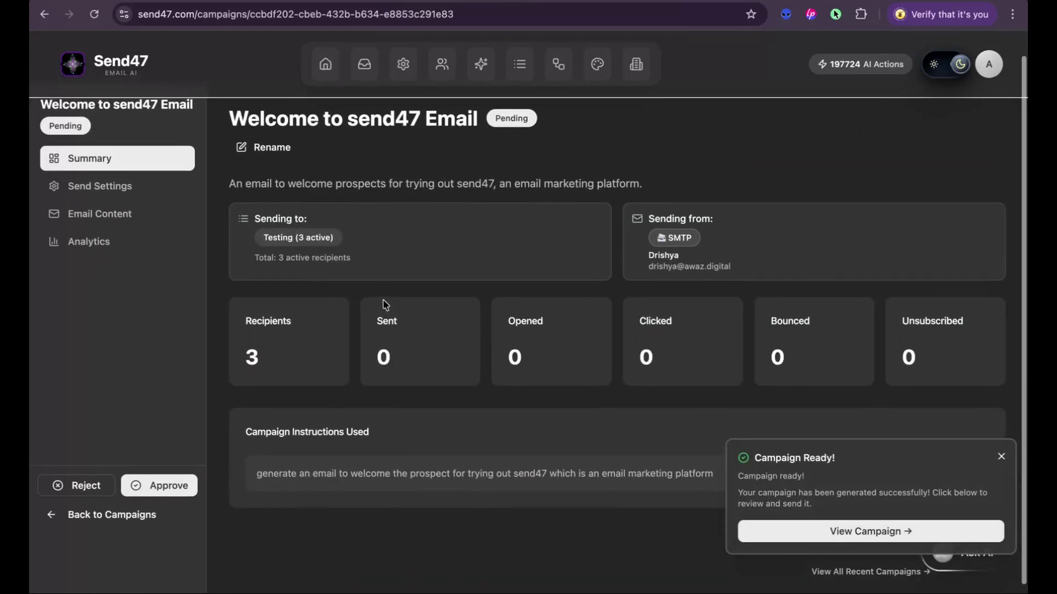
left_click(109, 216)
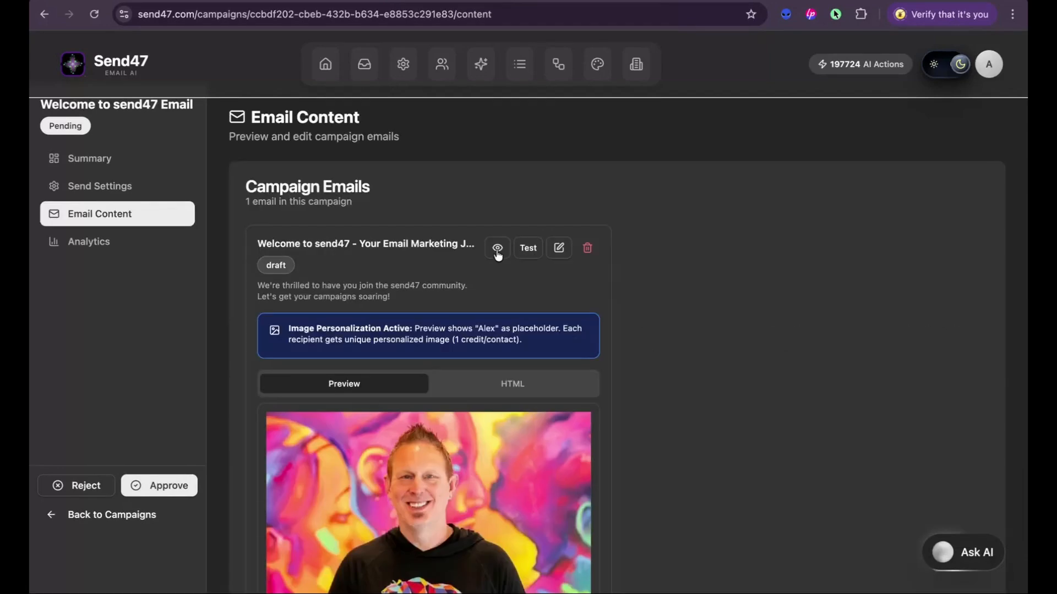
scroll(493, 374, "down", 3)
scroll(494, 370, "up", 3)
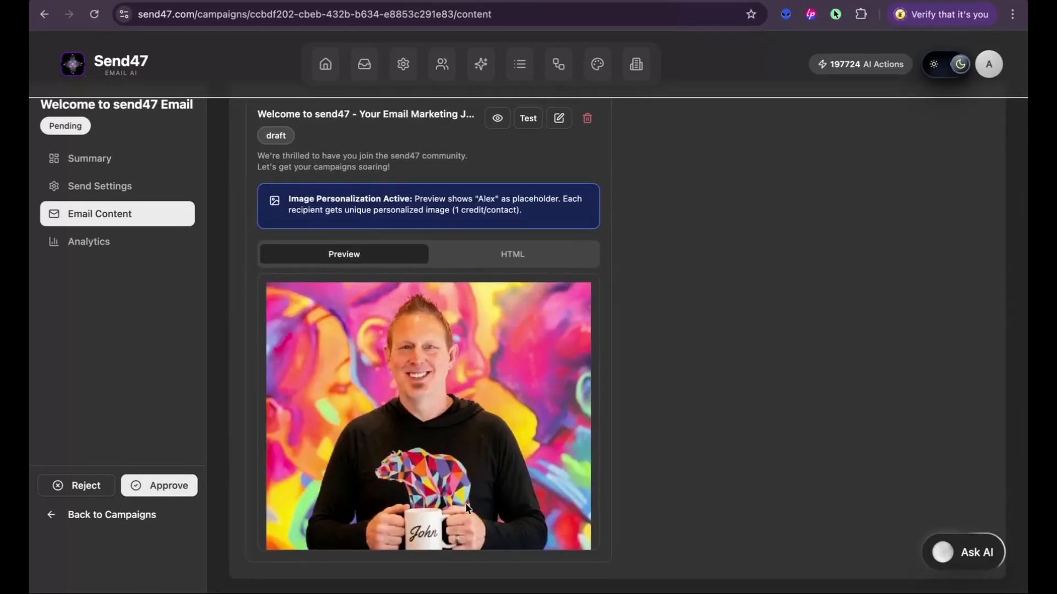
Examine the welcome email in full preview, from the personalized mug image and body text to the footer, and close the preview
left_click(498, 256)
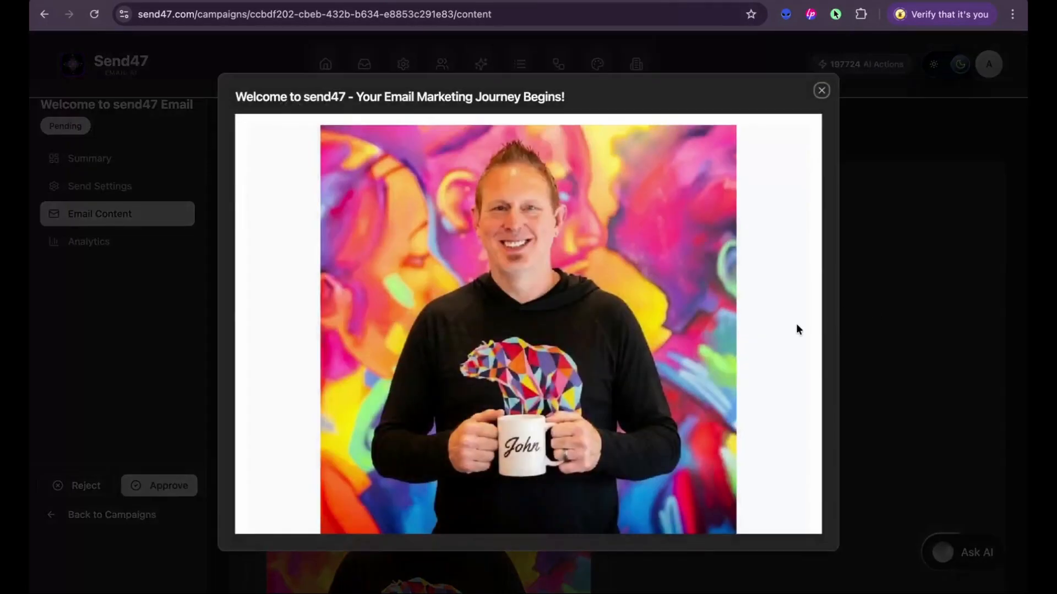
scroll(792, 328, "down", 3)
scroll(792, 328, "up", 3)
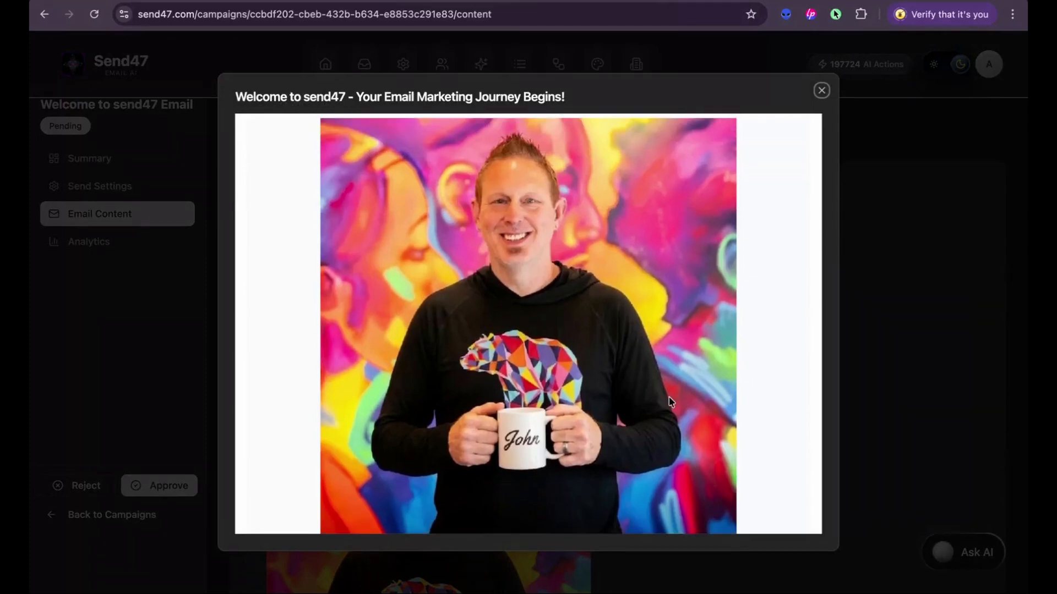
scroll(671, 402, "down", 2)
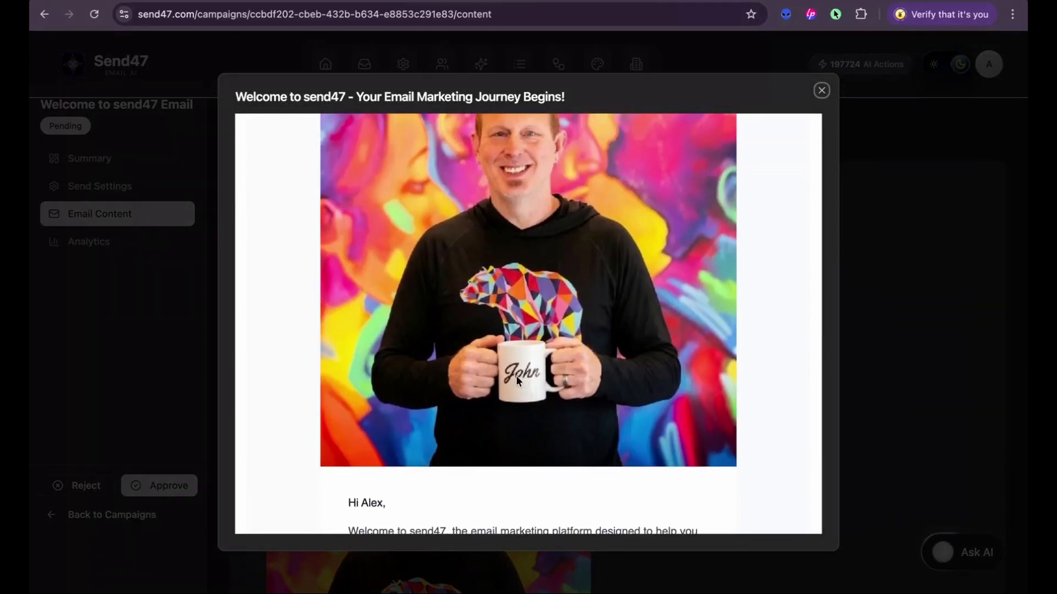
scroll(552, 377, "down", 4)
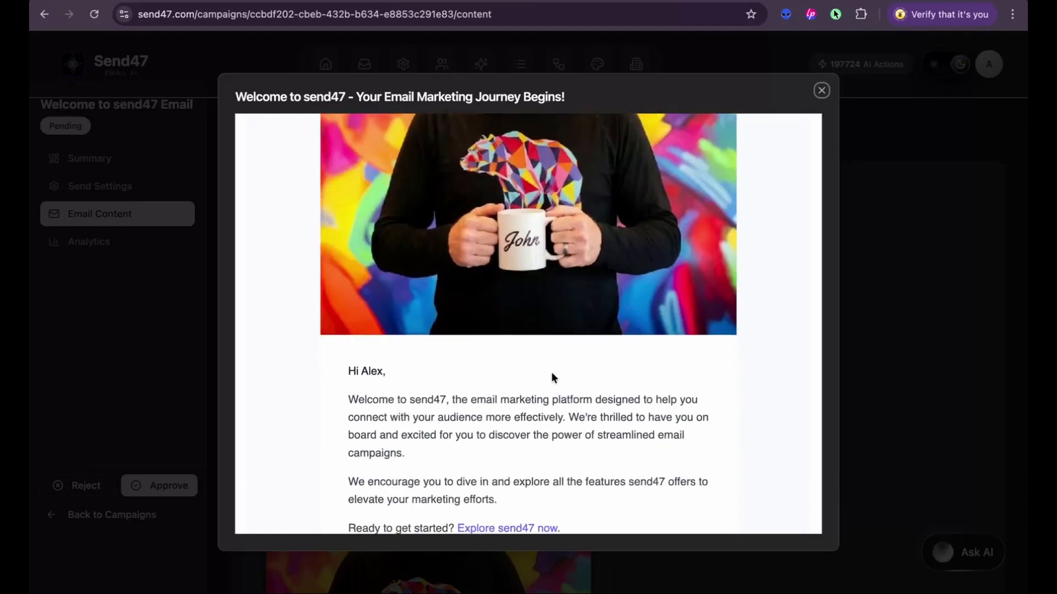
scroll(577, 402, "down", 4)
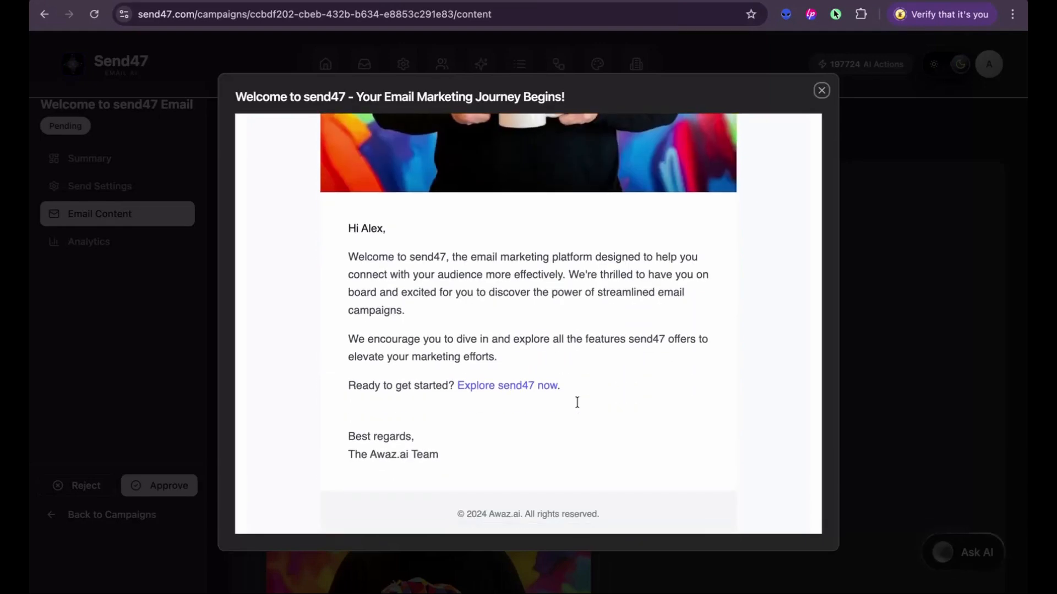
scroll(577, 402, "down", 6)
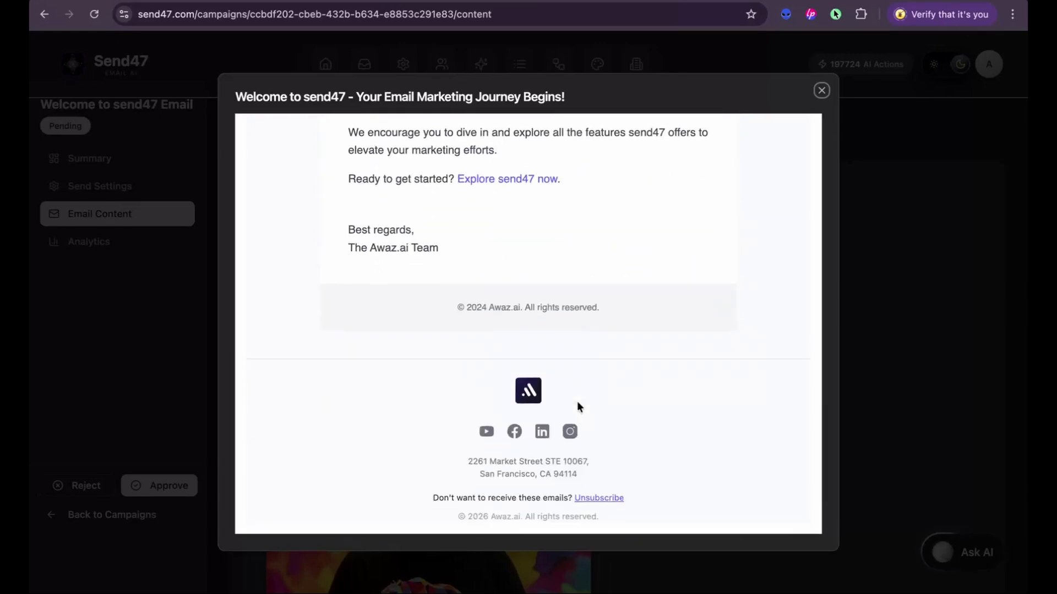
scroll(577, 402, "up", 3)
scroll(577, 401, "down", 3)
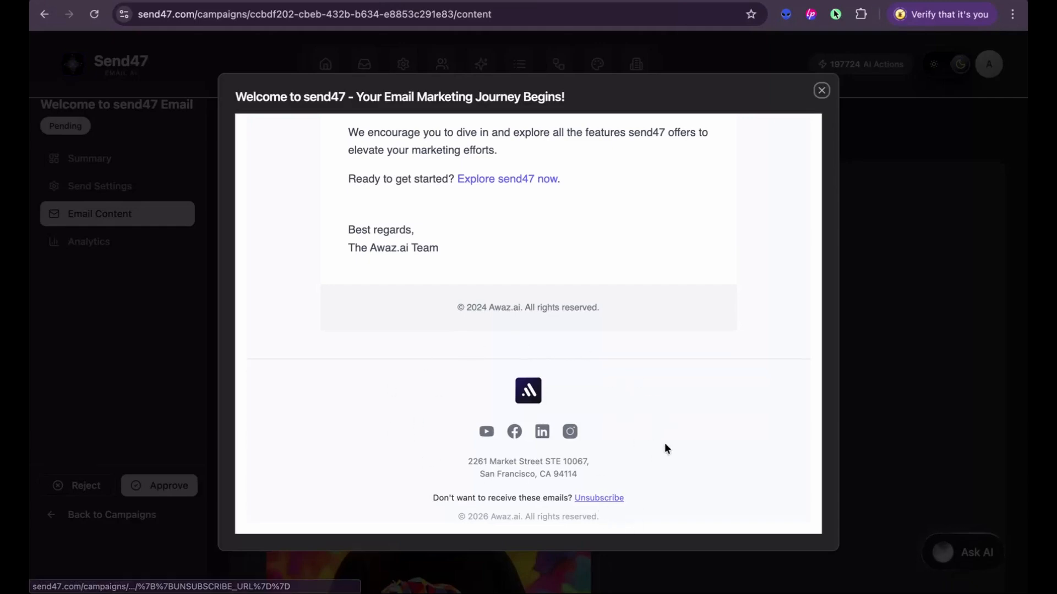
scroll(665, 446, "up", 10)
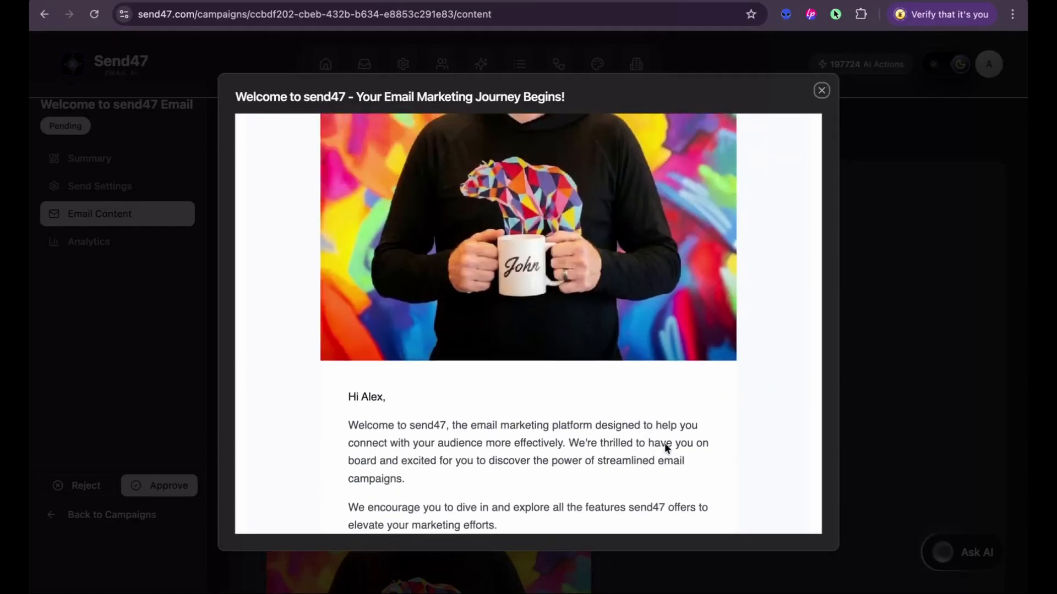
scroll(664, 447, "down", 3)
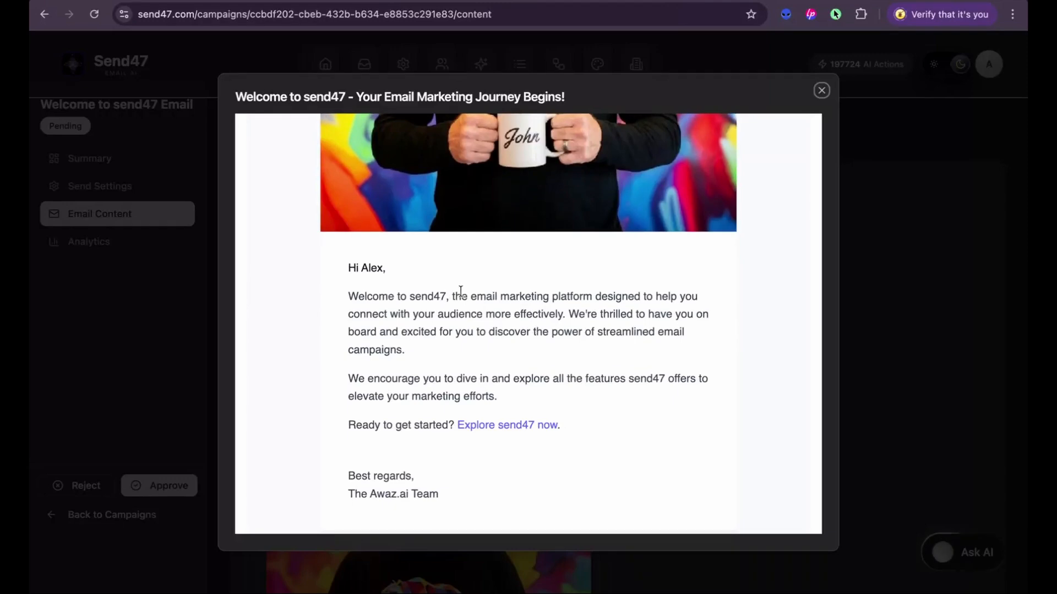
scroll(487, 510, "up", 7)
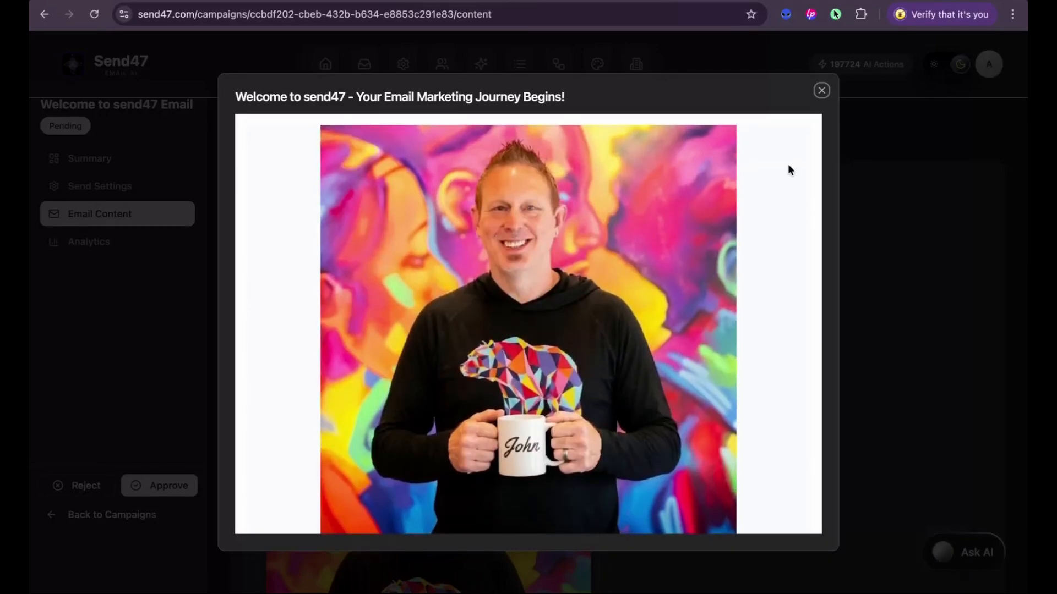
left_click(822, 93)
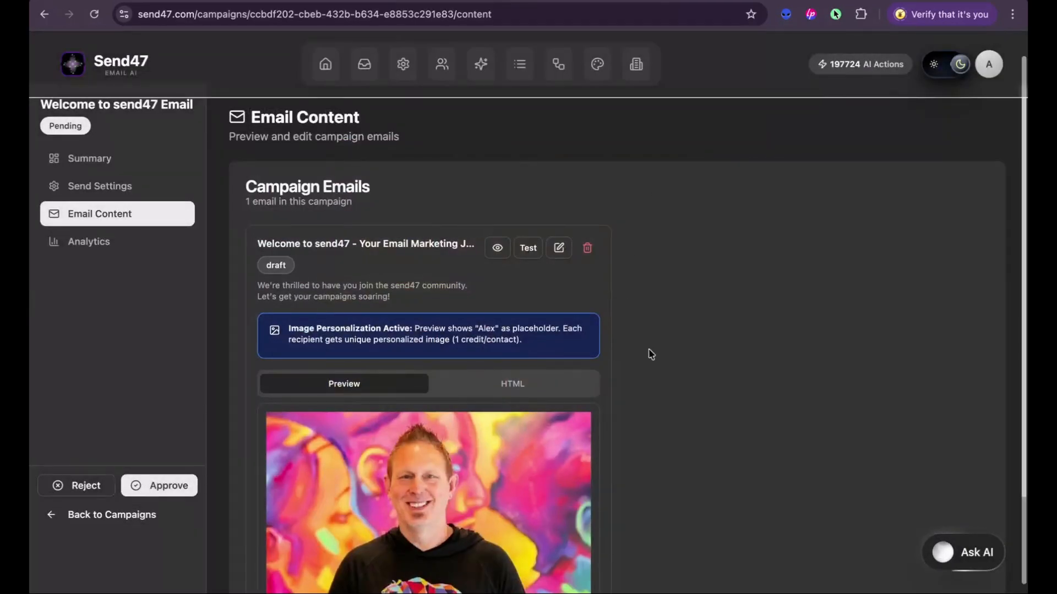
Look at the test email form, close it, and review the recipients and sending pace options in the campaign's send settings
left_click(524, 255)
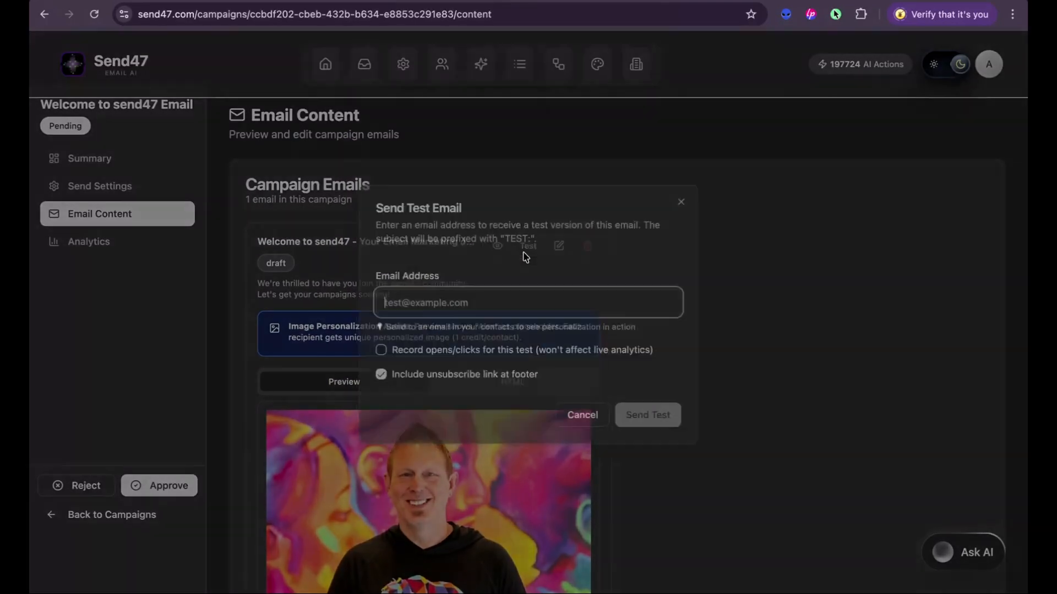
left_click(684, 197)
left_click(99, 190)
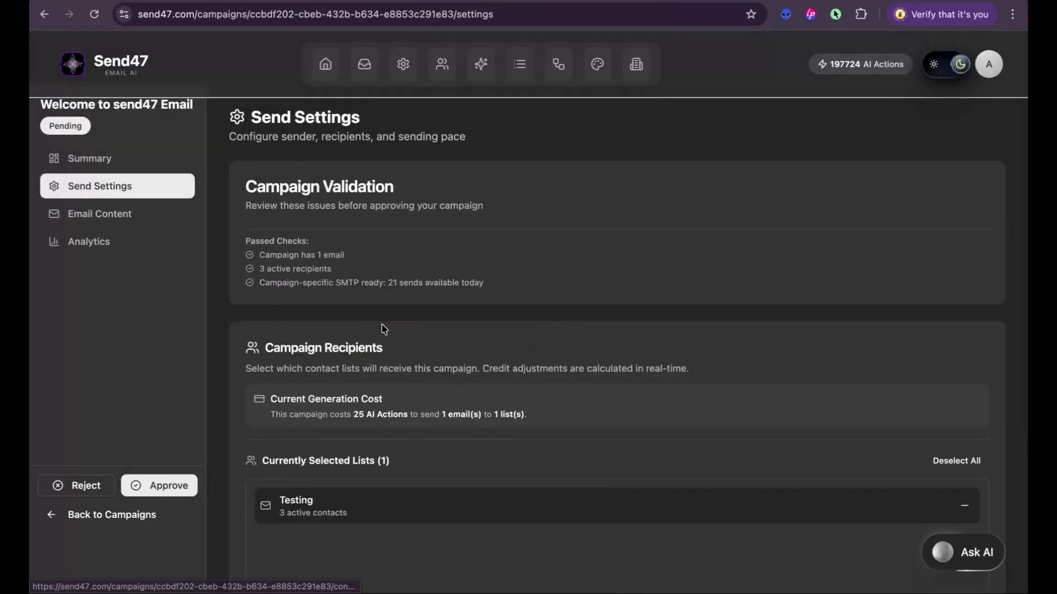
scroll(383, 329, "down", 5)
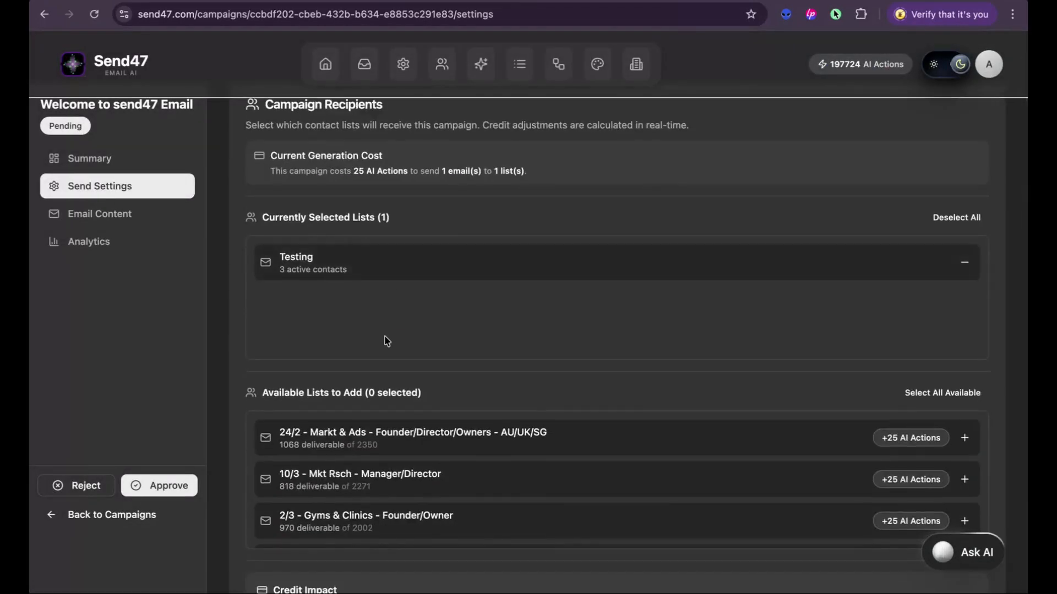
scroll(386, 339, "down", 5)
scroll(408, 430, "down", 5)
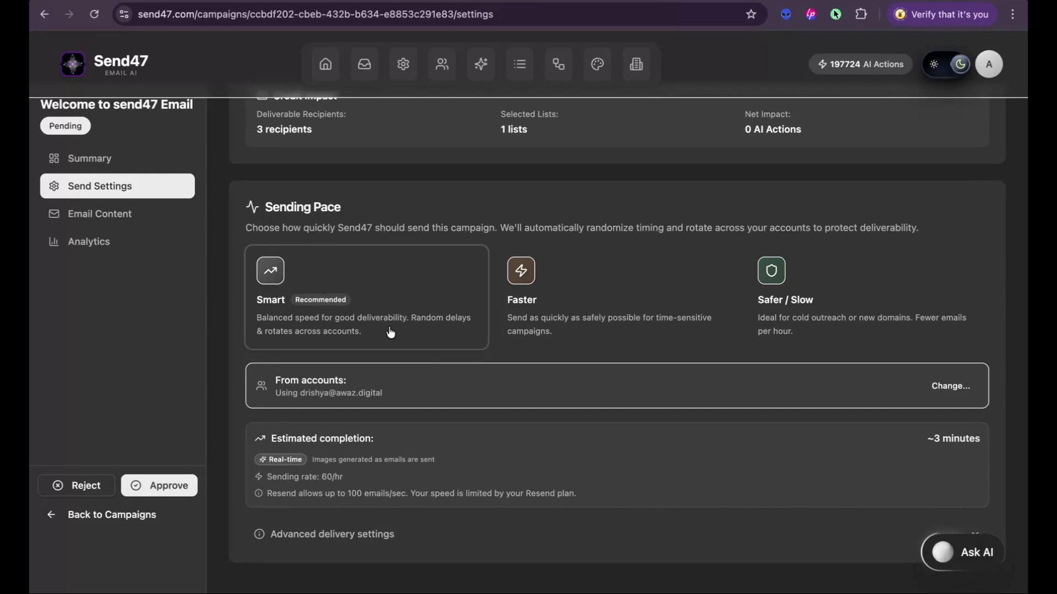
Try the Safer / Slow sending pace and switch back to Smart
left_click(815, 290)
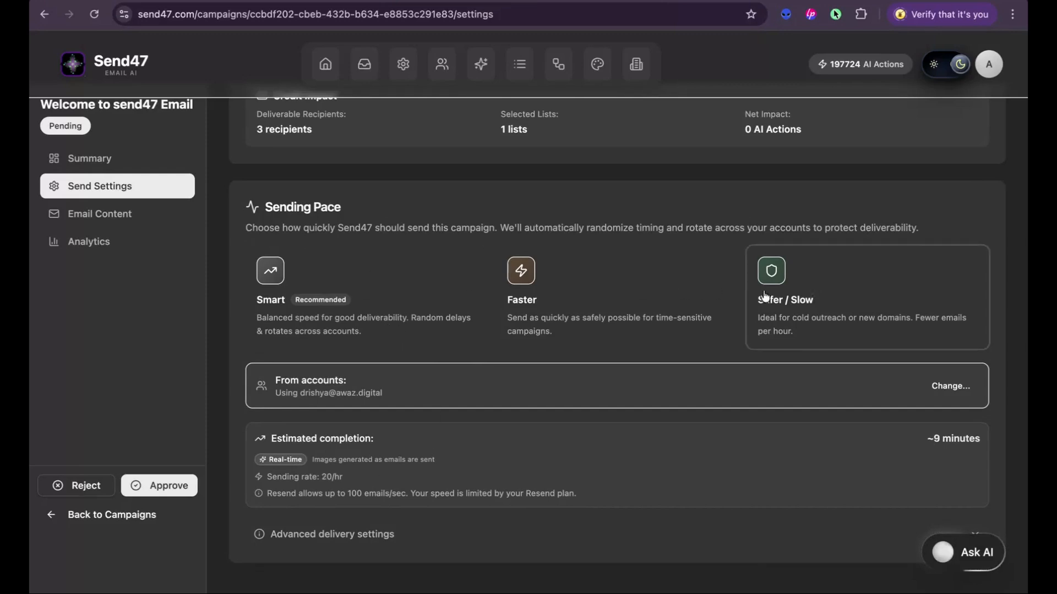
left_click(386, 313)
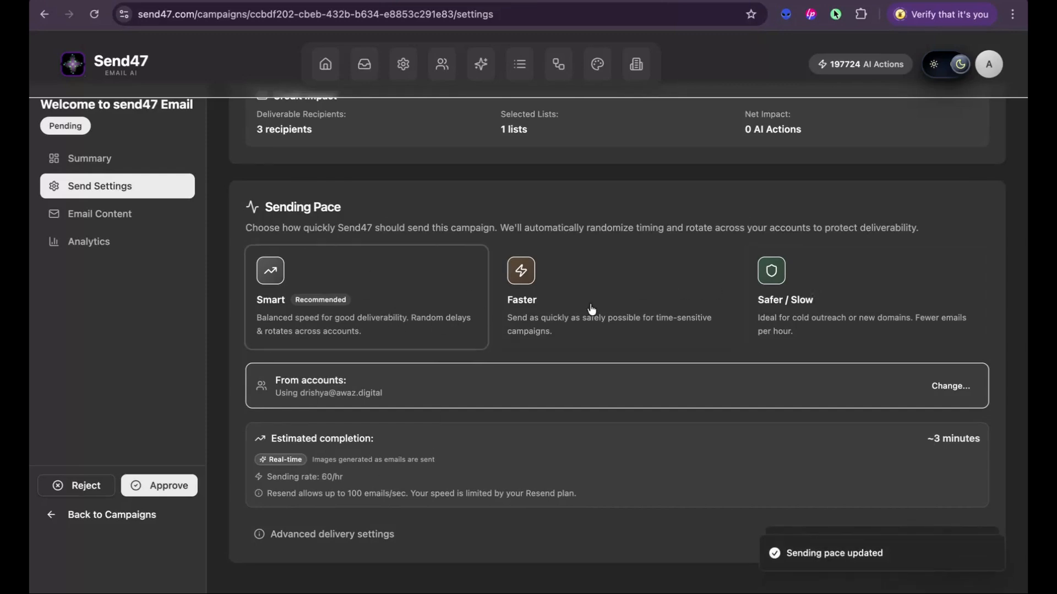
Expand the advanced delivery settings and set the maximum emails per hour to 210
scroll(539, 443, "down", 1)
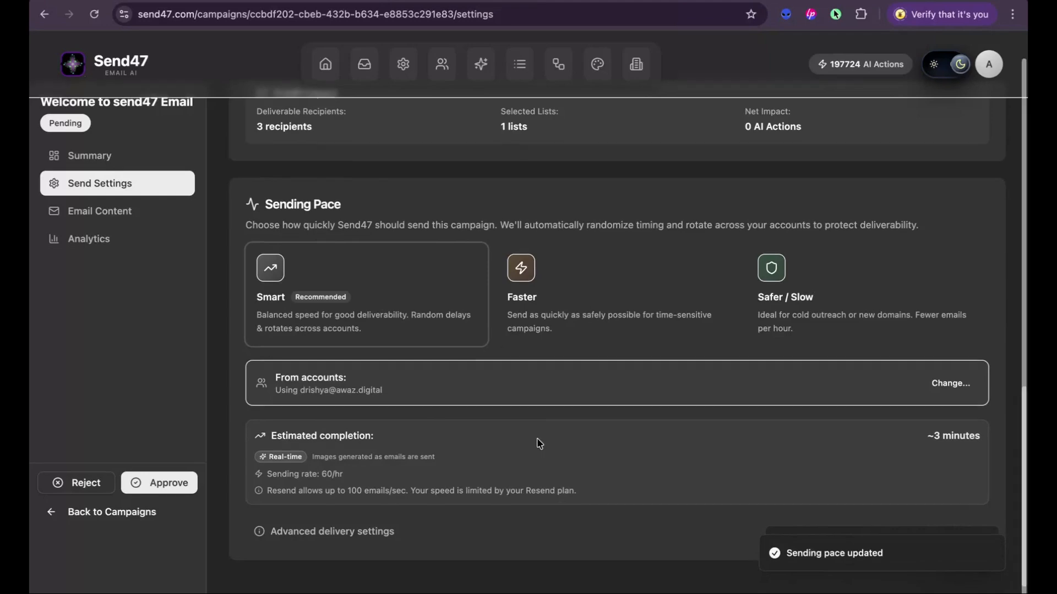
left_click(350, 542)
scroll(488, 432, "down", 6)
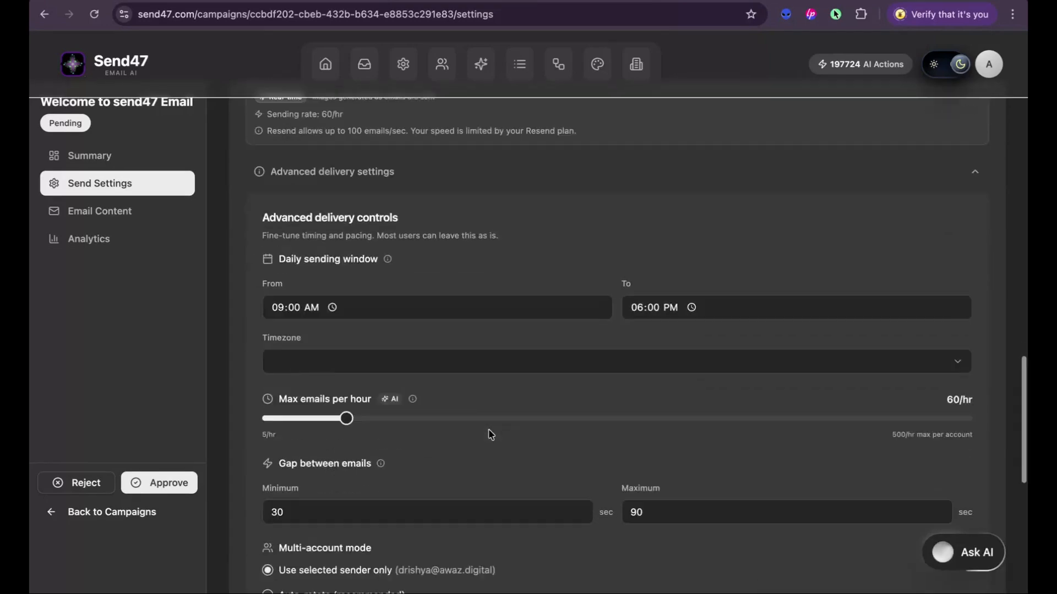
scroll(489, 432, "down", 2)
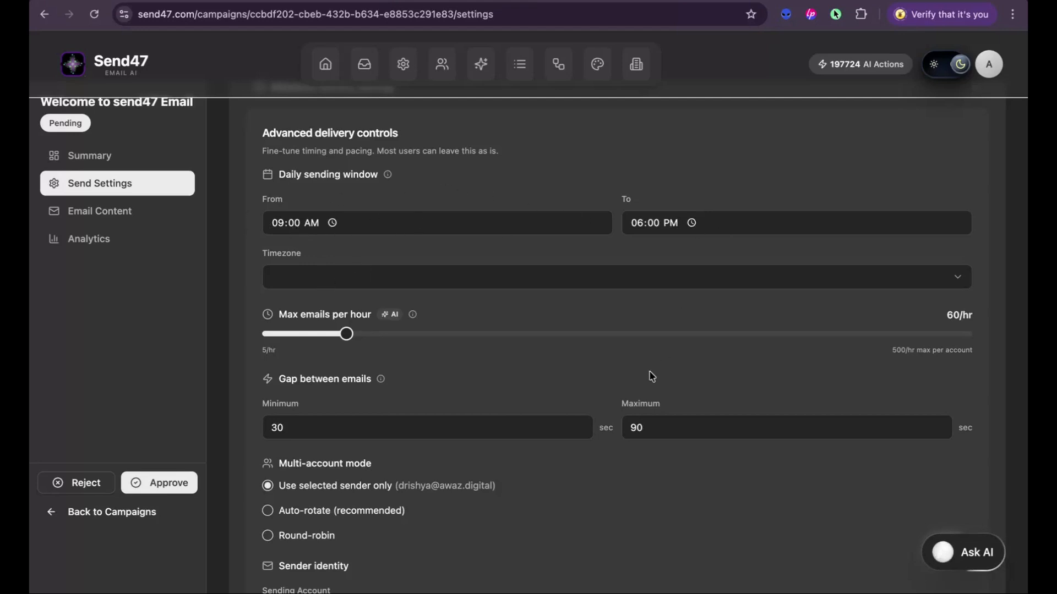
scroll(648, 372, "down", 3)
left_click_drag(346, 217, 560, 229)
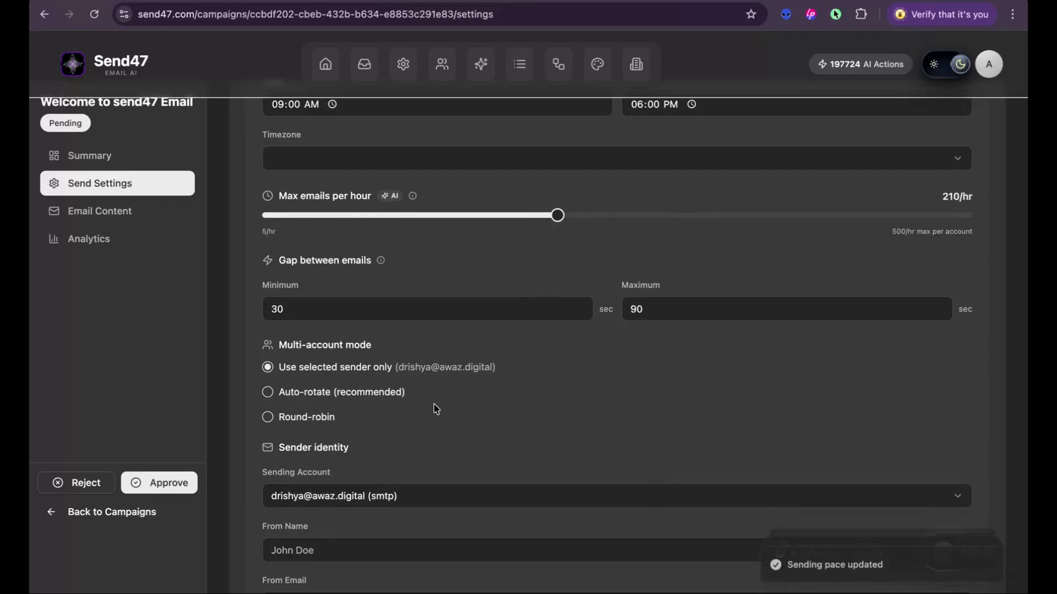
Try the Auto-rotate multi-account mode and return to using the selected sender only
scroll(434, 408, "down", 2)
scroll(351, 238, "down", 1)
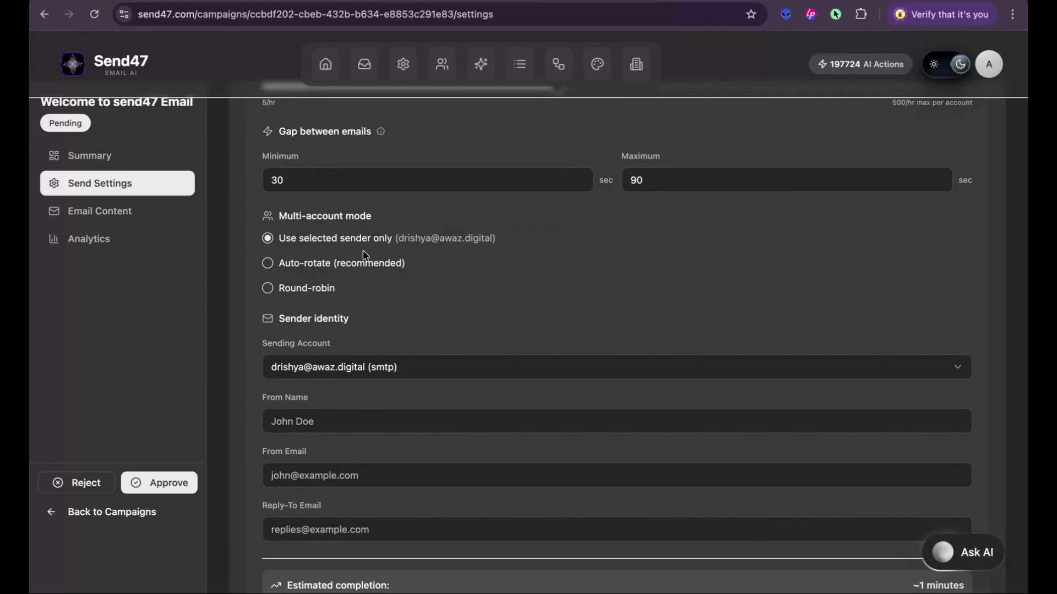
left_click(285, 265)
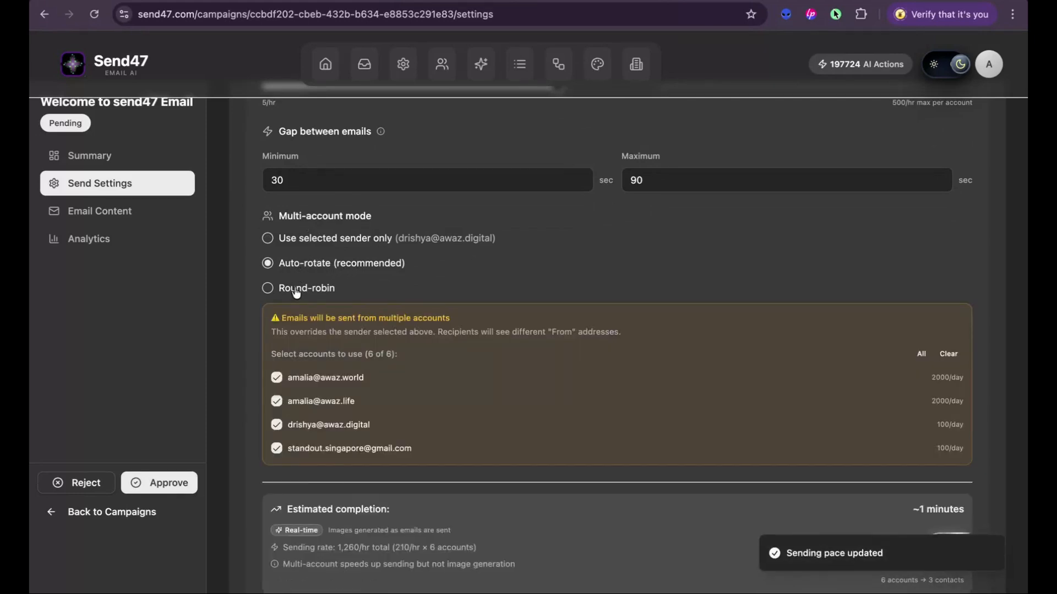
left_click(314, 240)
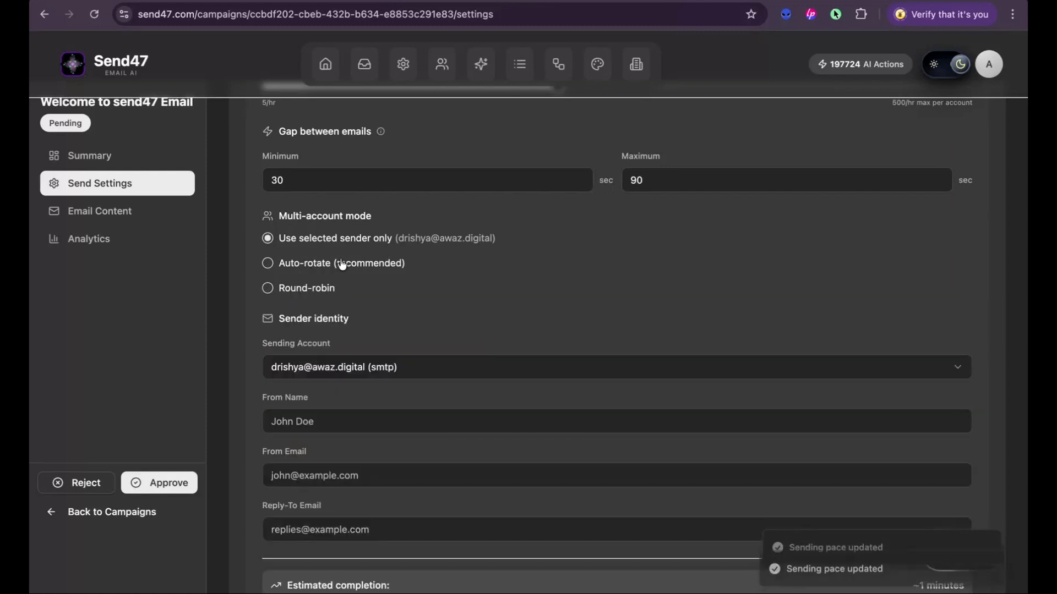
Review the campaign's sender identity, validation checks and recipients, and set the sending pace to Safer / Slow
scroll(525, 339, "down", 3)
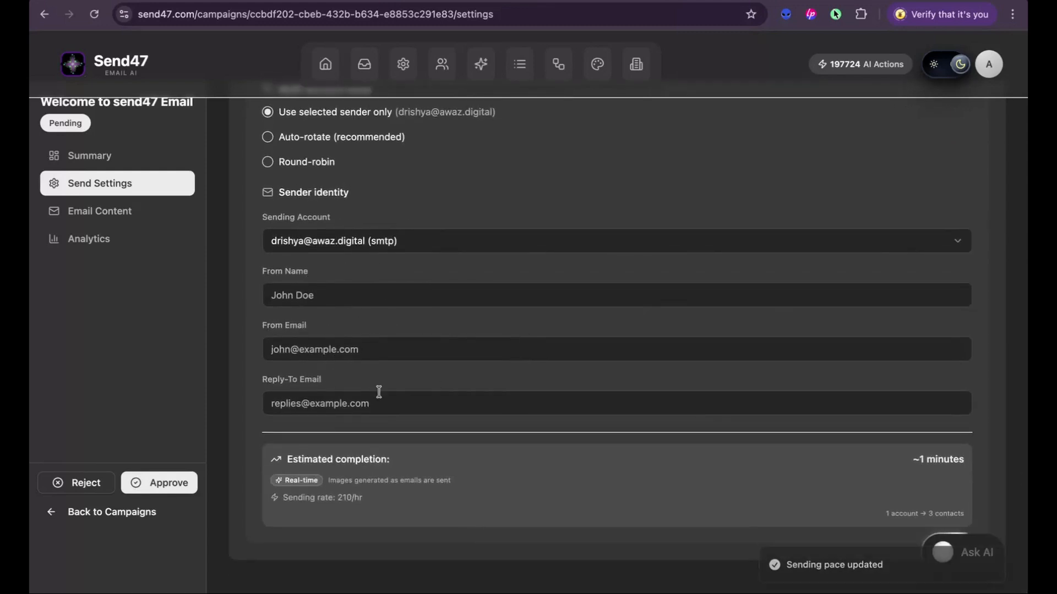
scroll(378, 394, "up", 15)
scroll(378, 392, "up", 2)
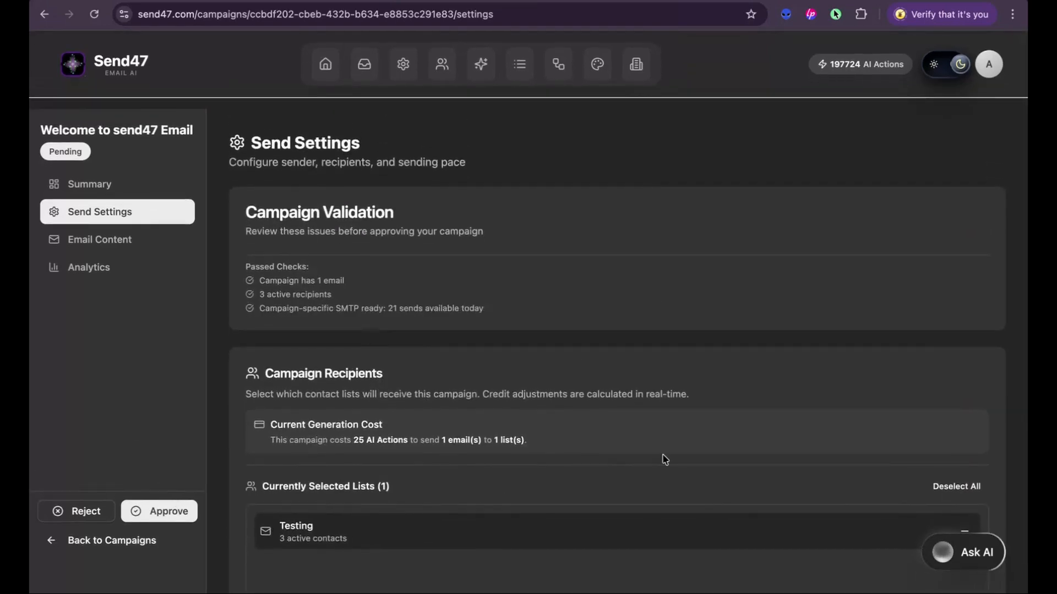
scroll(663, 457, "down", 3)
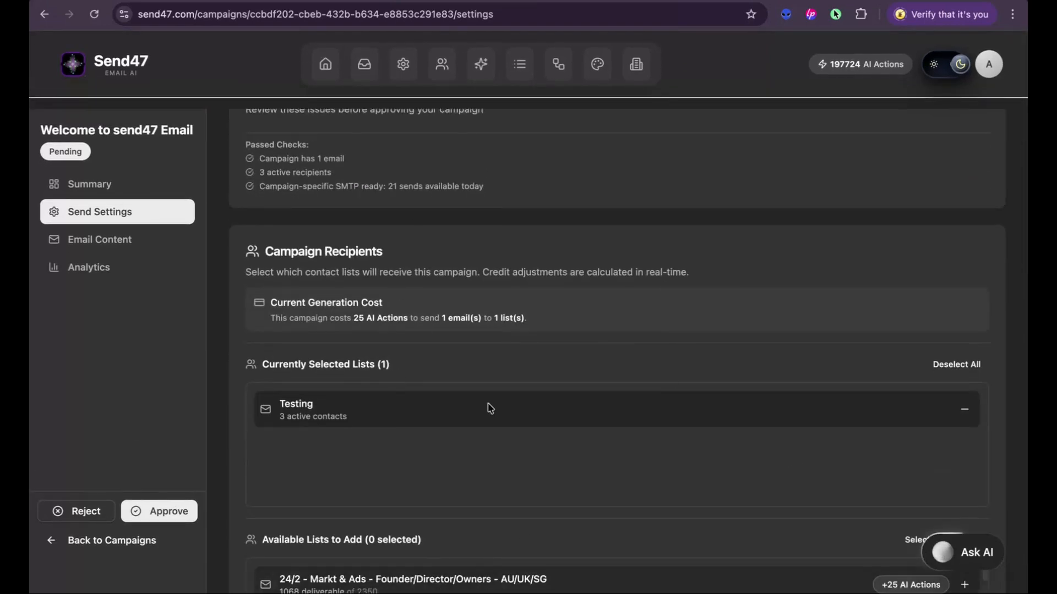
scroll(669, 457, "up", 3)
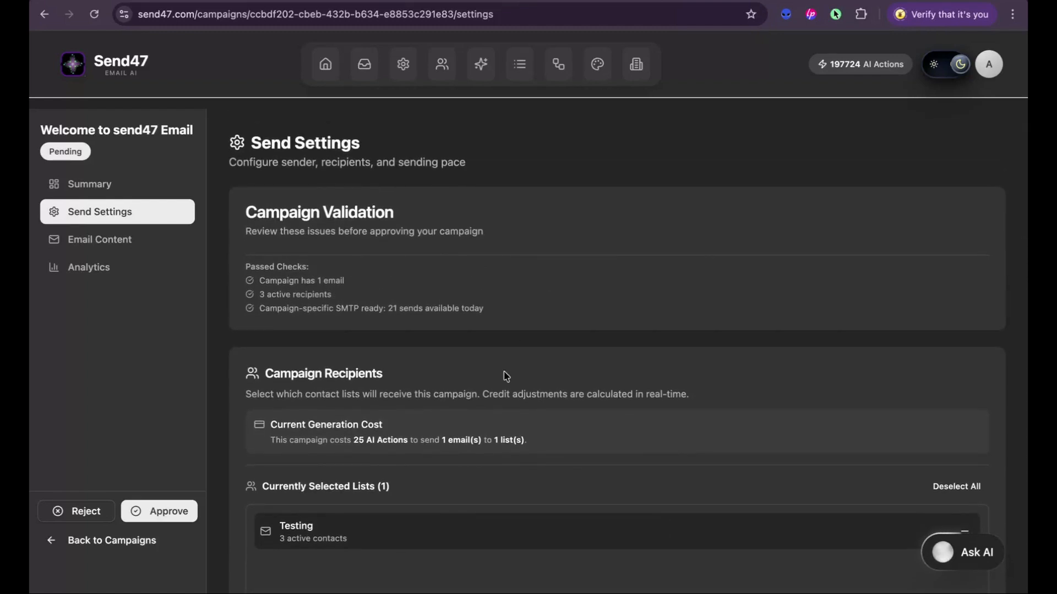
scroll(506, 376, "down", 10)
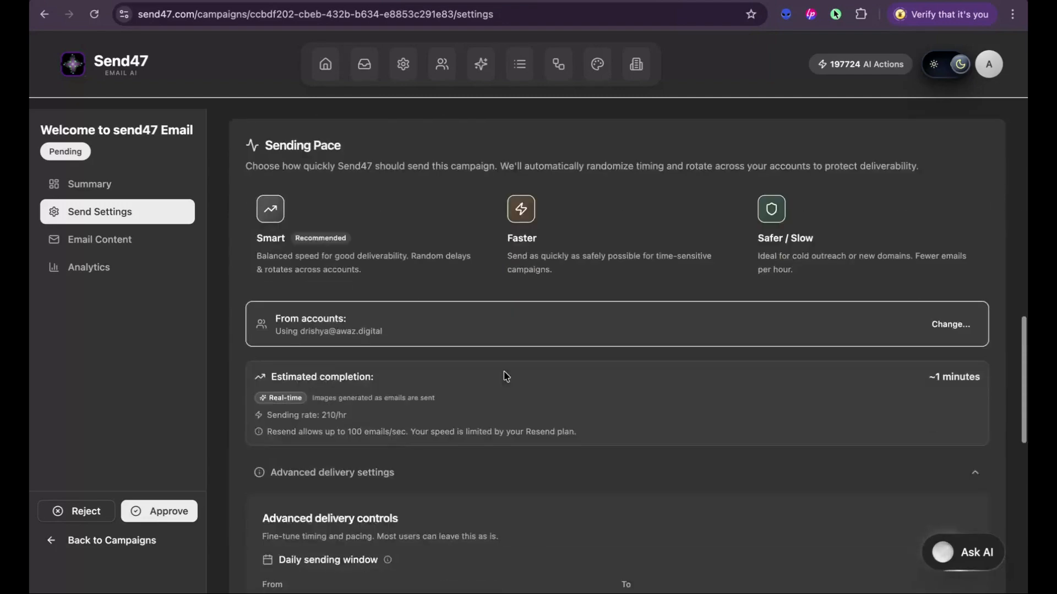
left_click(817, 217)
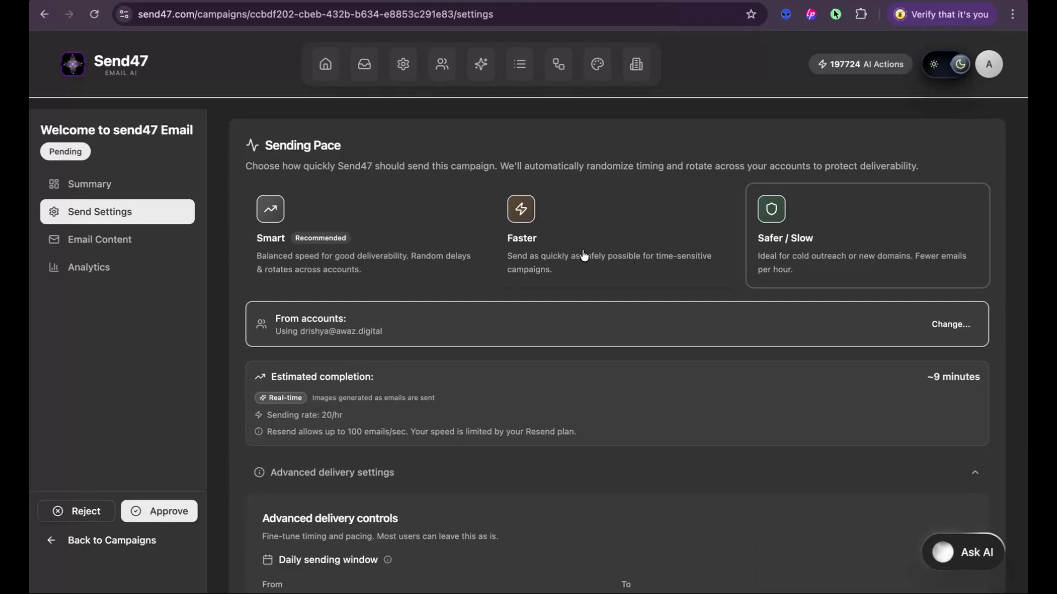
scroll(566, 260, "up", 10)
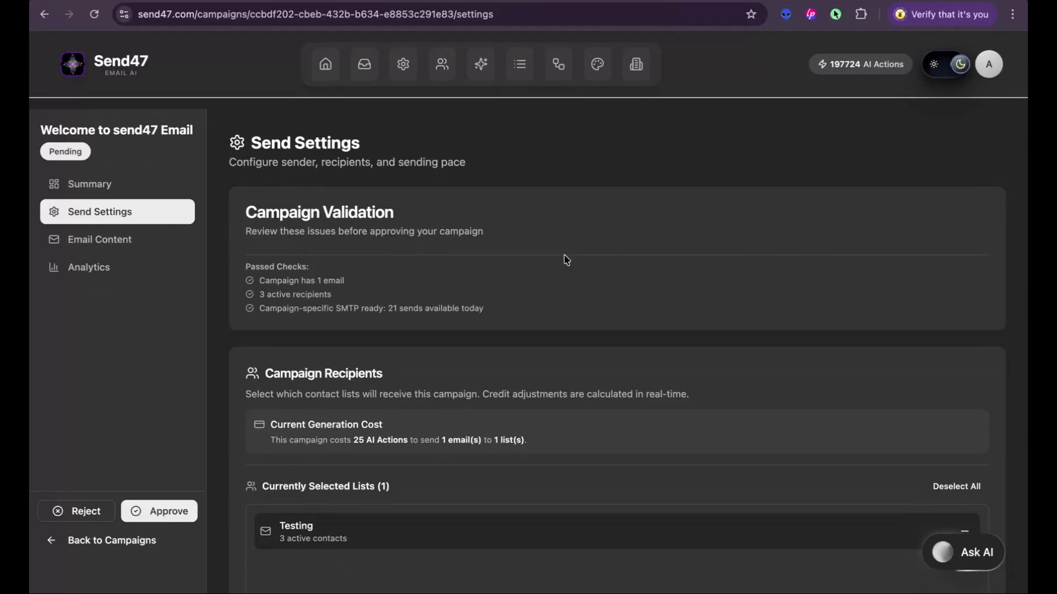
Look through all campaigns and view the summary of the sent campaign "6 Mar 2026 - IT - Chief/CTO"
left_click(524, 95)
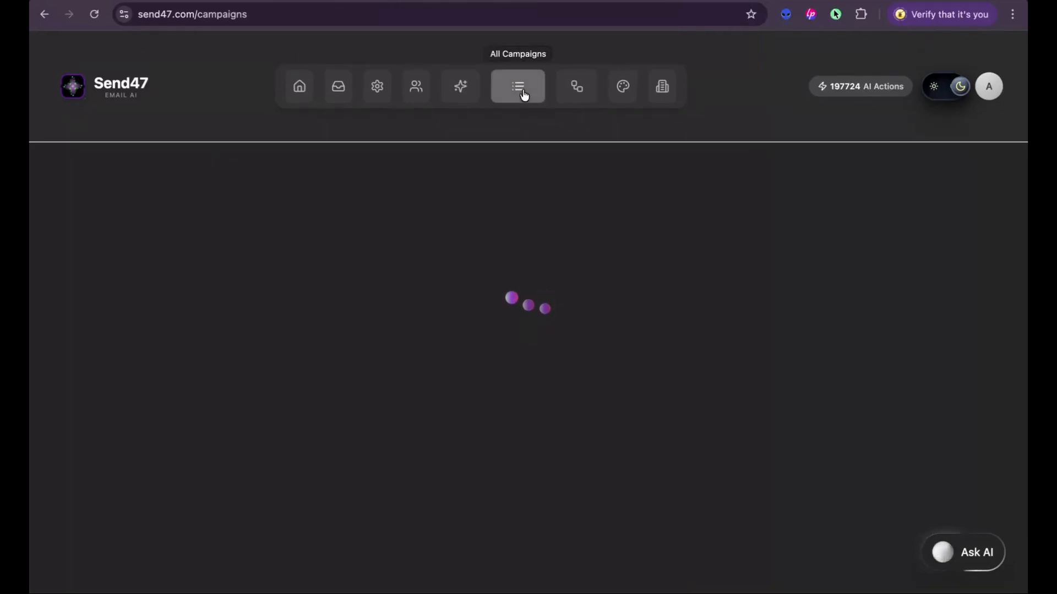
scroll(592, 439, "down", 2)
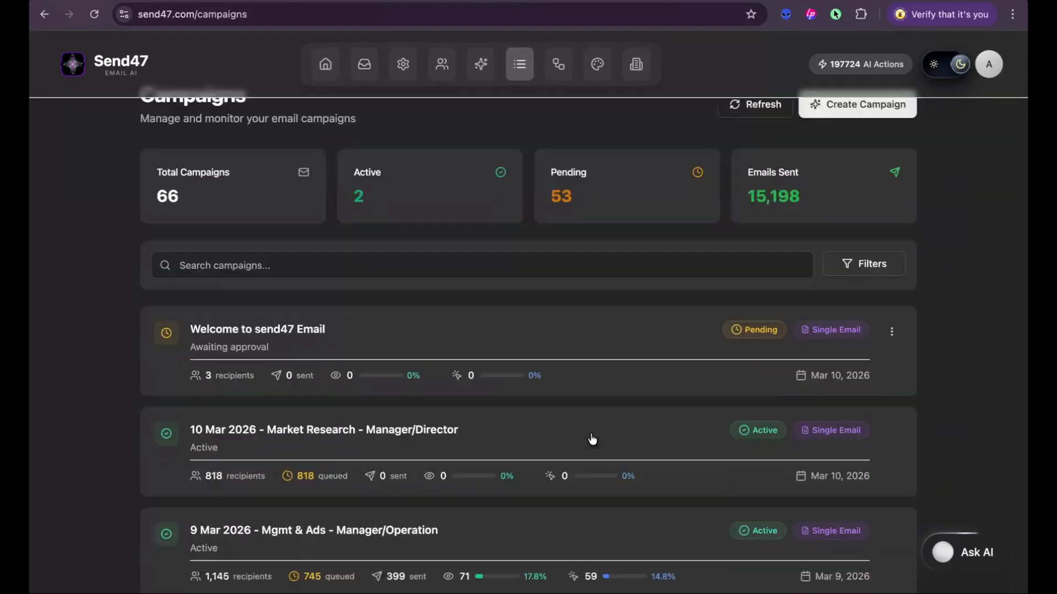
scroll(592, 439, "down", 2)
scroll(484, 512, "down", 2)
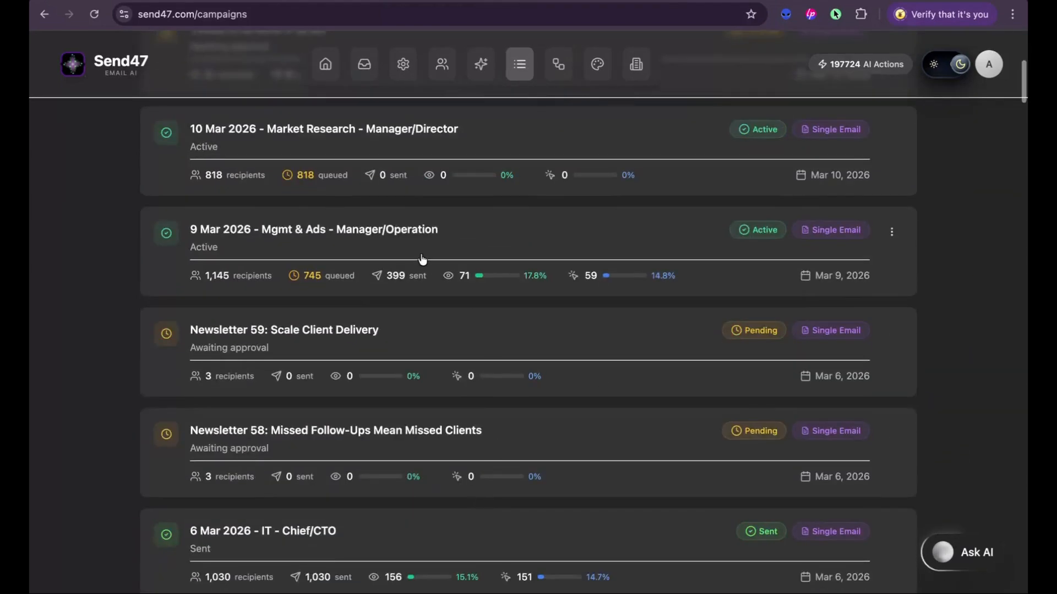
scroll(405, 424, "down", 2)
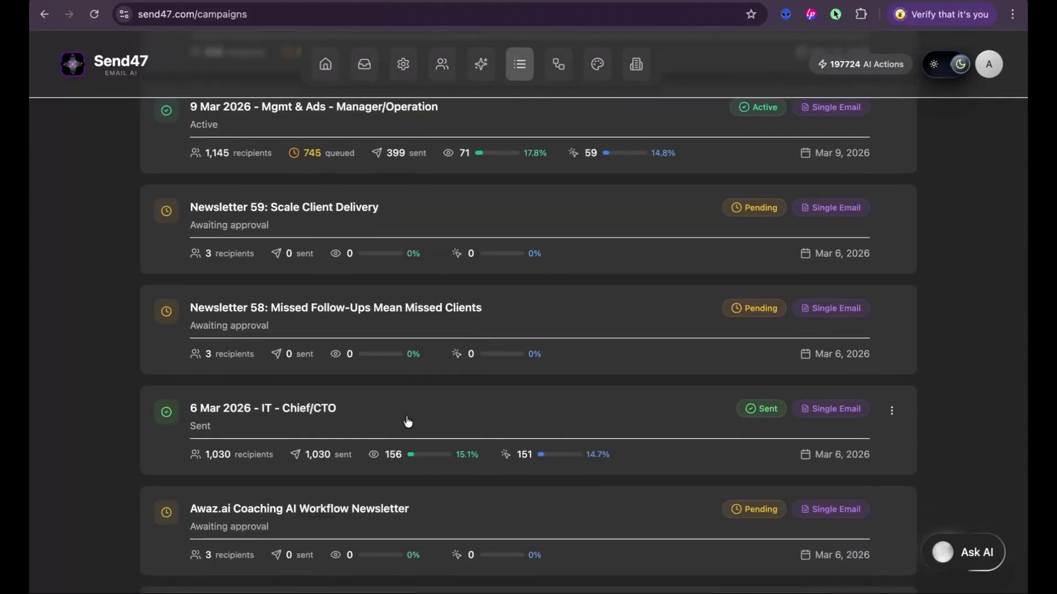
left_click(893, 413)
left_click(660, 426)
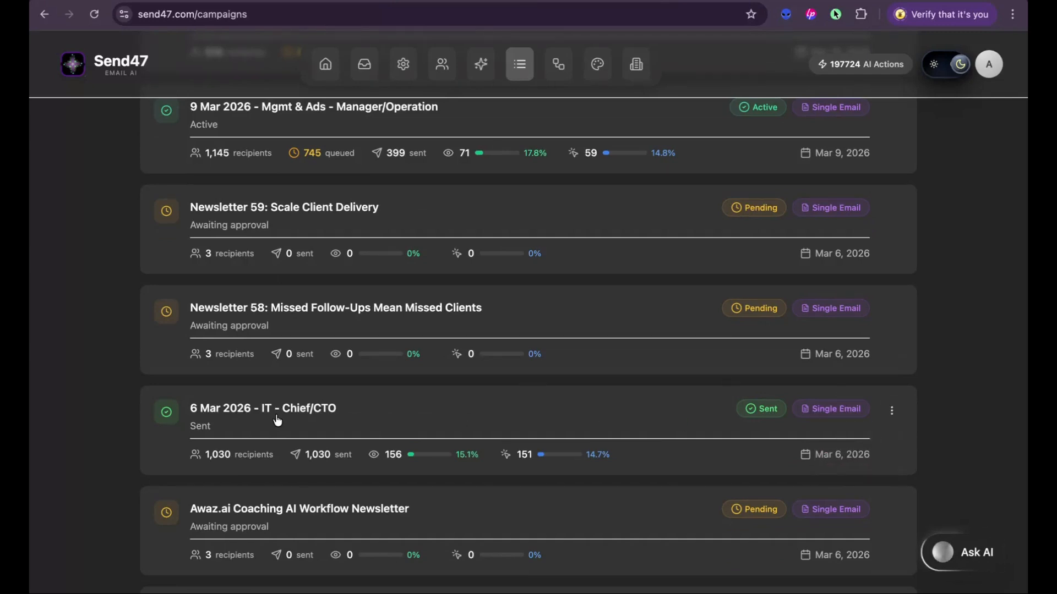
left_click(276, 420)
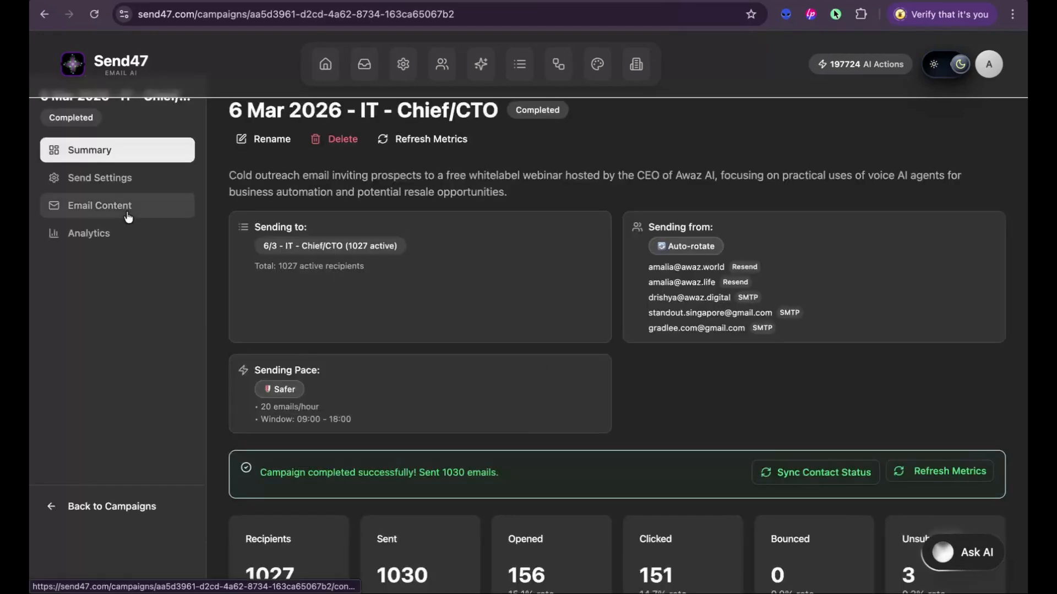
scroll(297, 209, "up", 1)
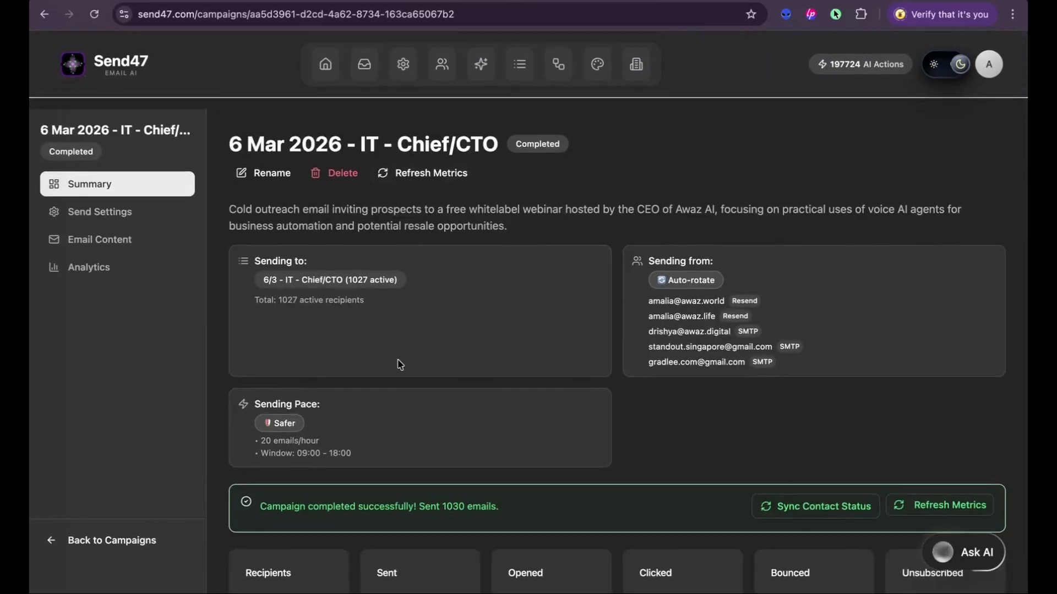
Examine the campaign's analytics for geographic distribution, opens by country and link activity
left_click(106, 282)
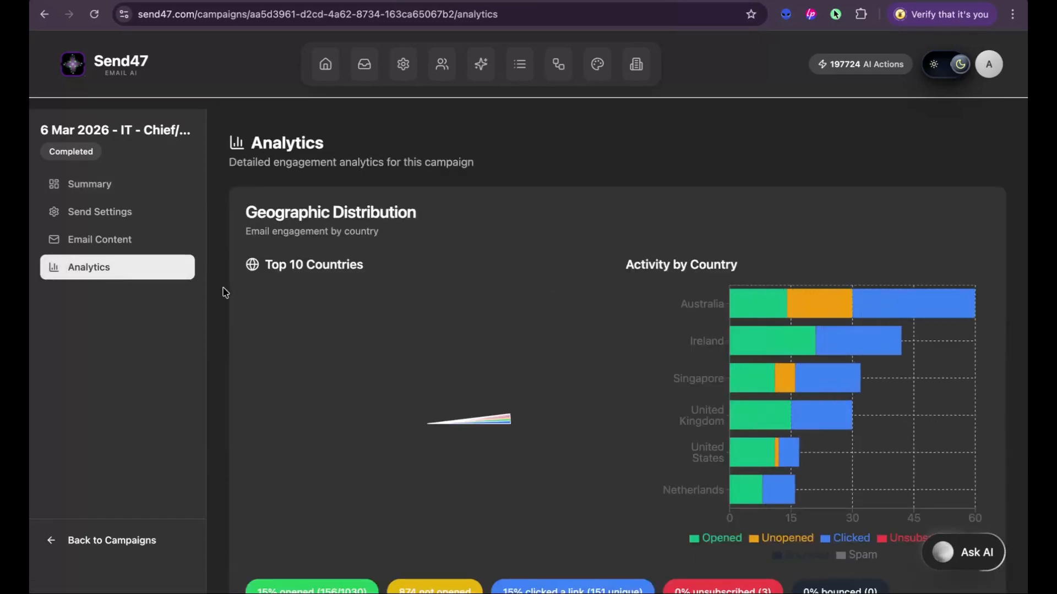
scroll(426, 368, "down", 1)
scroll(427, 371, "up", 1)
scroll(427, 370, "down", 1)
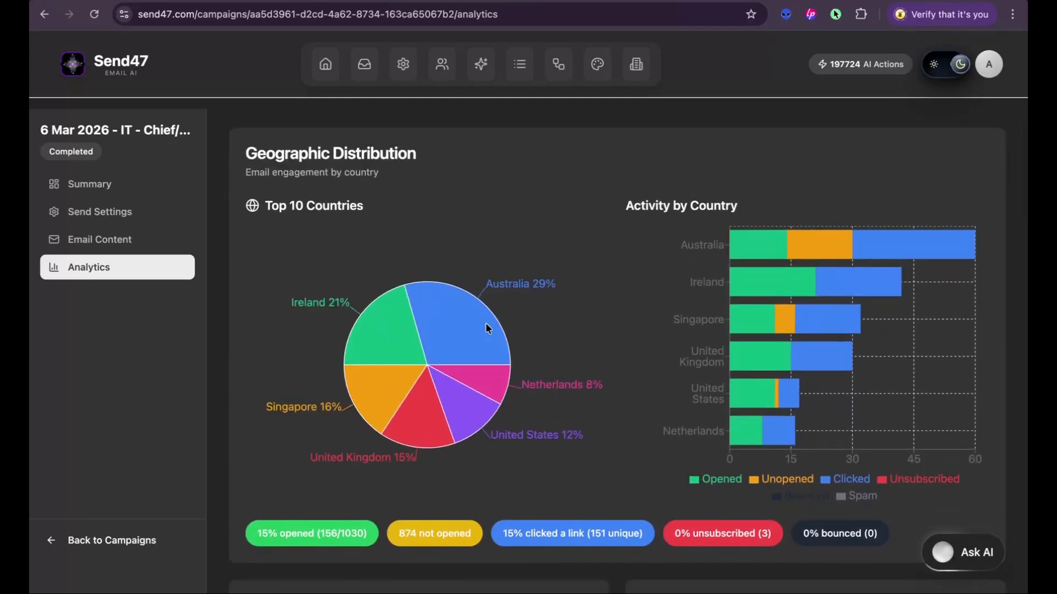
scroll(632, 410, "down", 3)
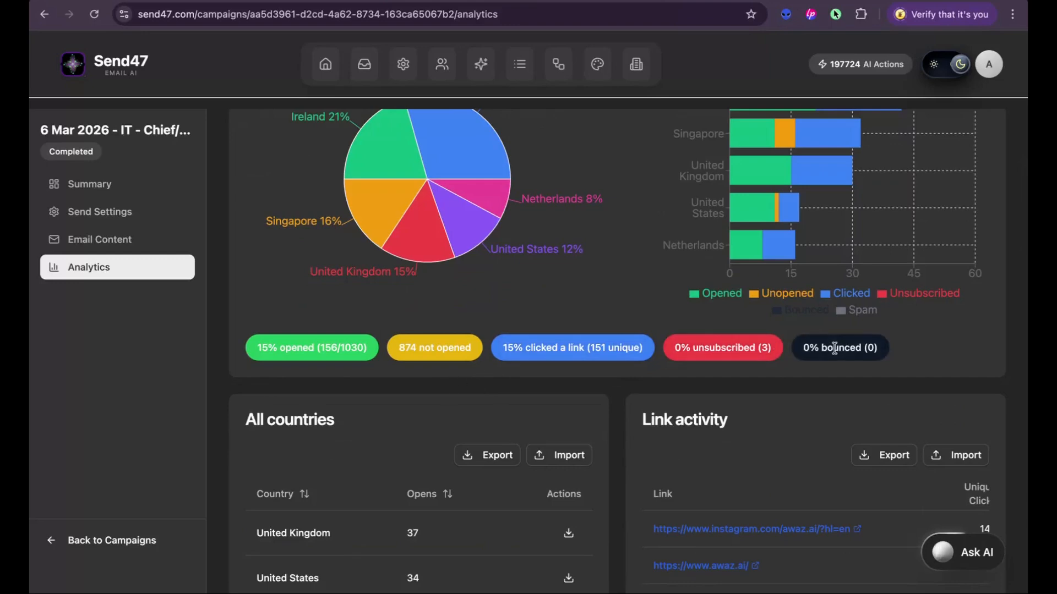
scroll(718, 448, "down", 5)
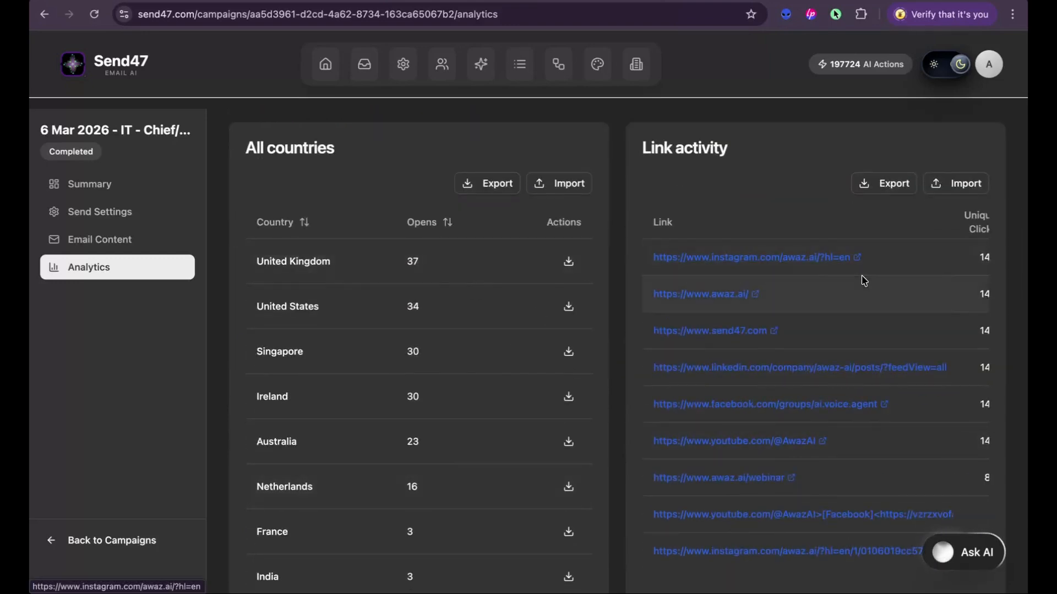
scroll(880, 369, "up", 6)
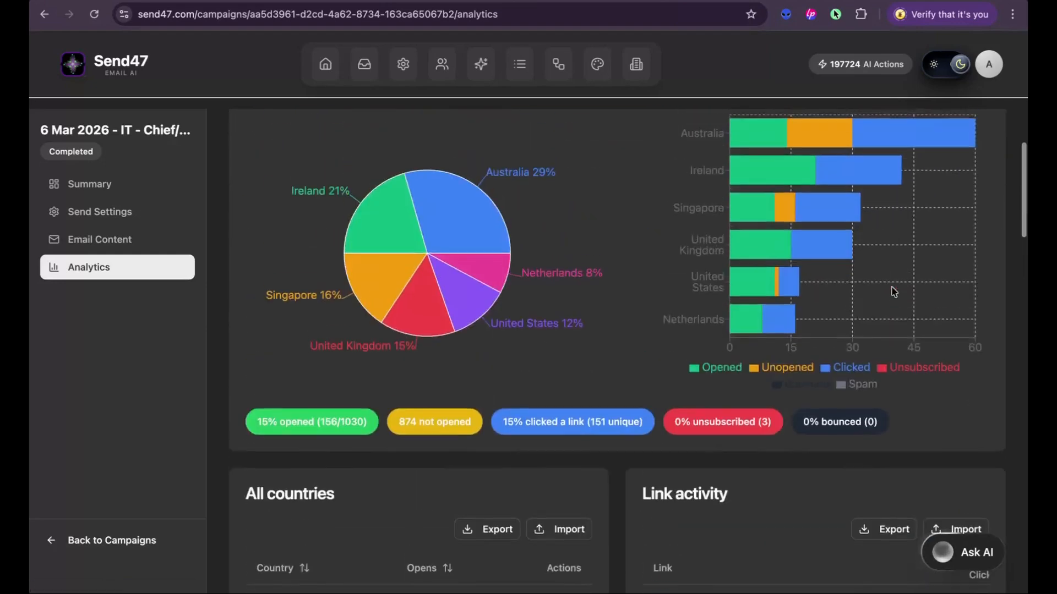
Examine the analytics lists of the last opened, clicked and bounced emails, and return to the campaign's summary
scroll(895, 330, "down", 7)
scroll(893, 291, "down", 10)
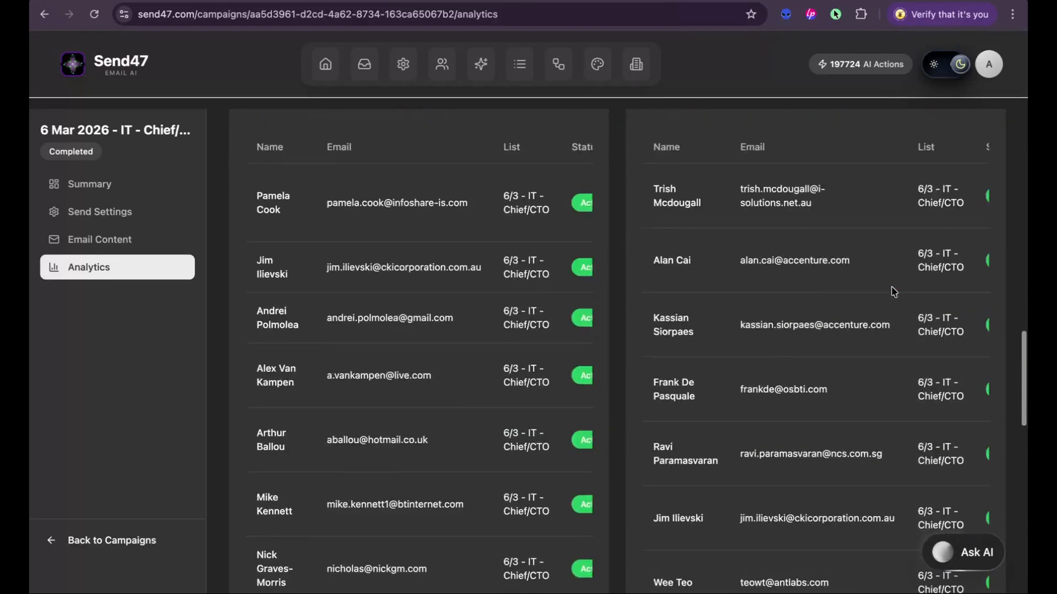
scroll(893, 292, "down", 1)
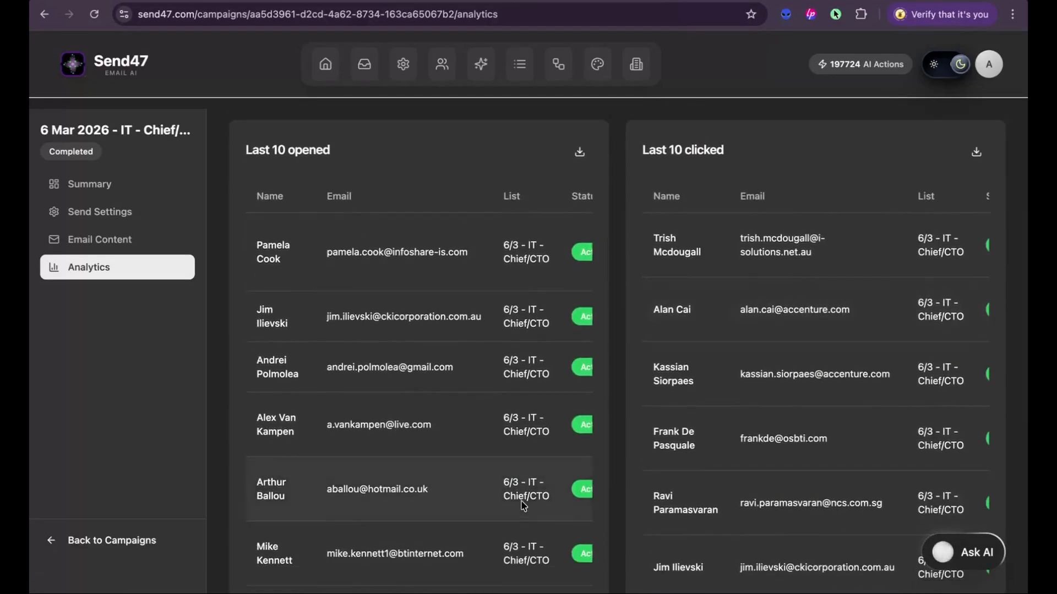
scroll(872, 445, "down", 18)
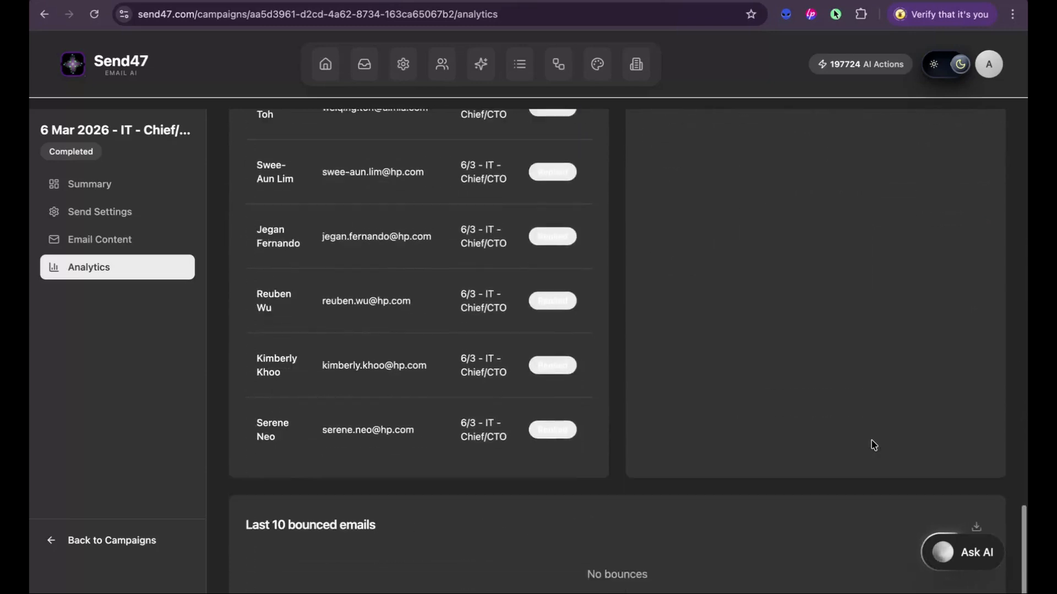
scroll(872, 443, "up", 20)
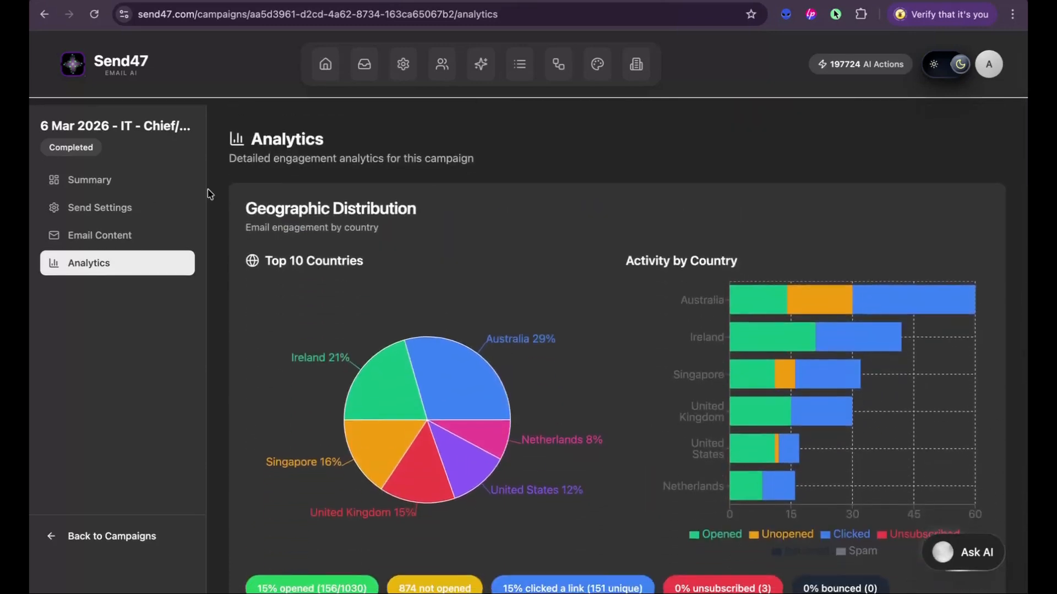
left_click(116, 189)
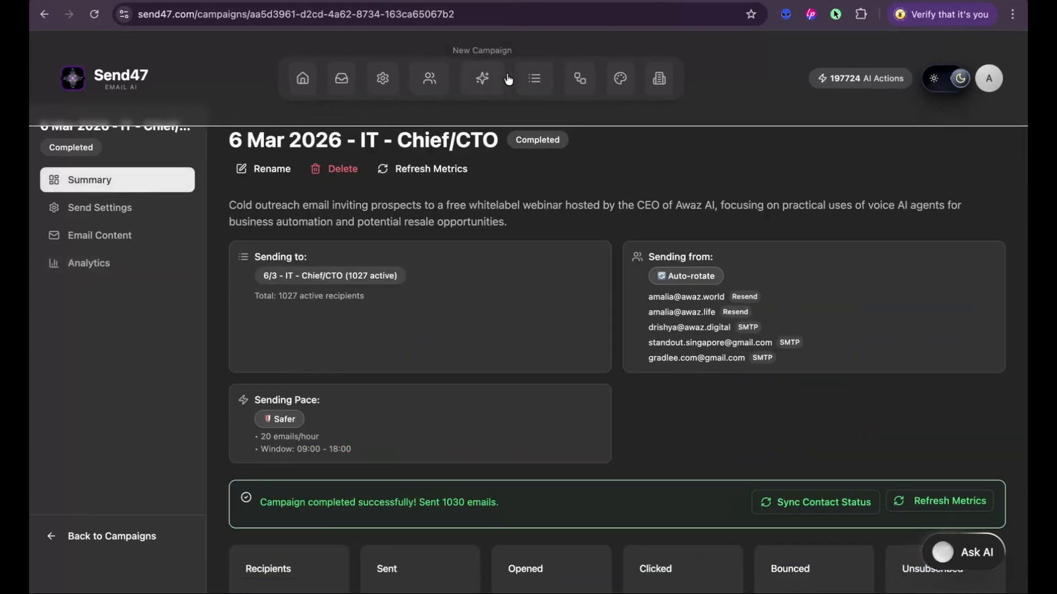
Go back to the campaign list, open the inbox and look through the replies received from contacts
left_click(528, 94)
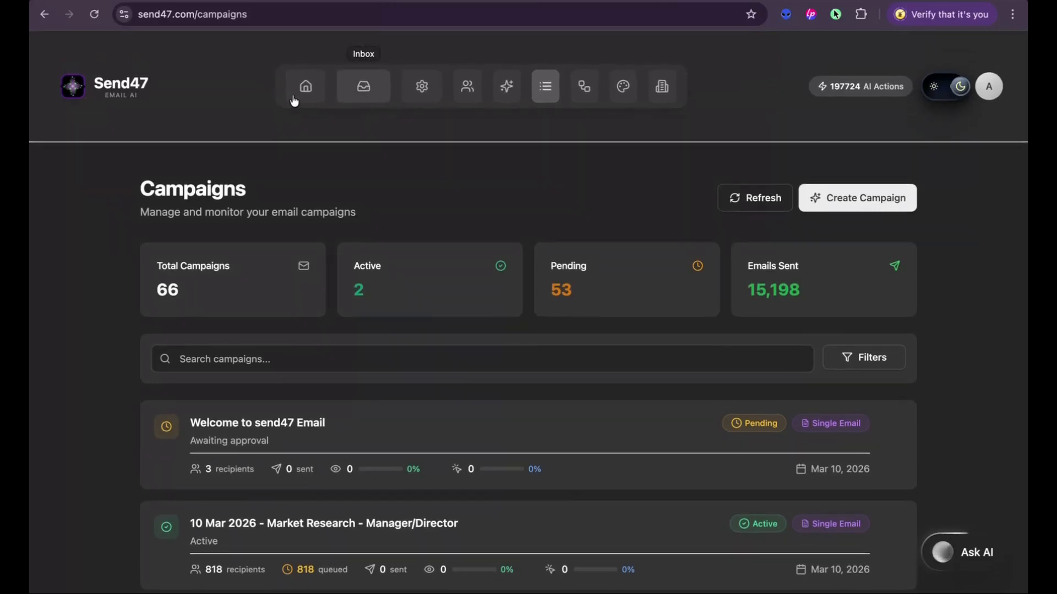
left_click(361, 98)
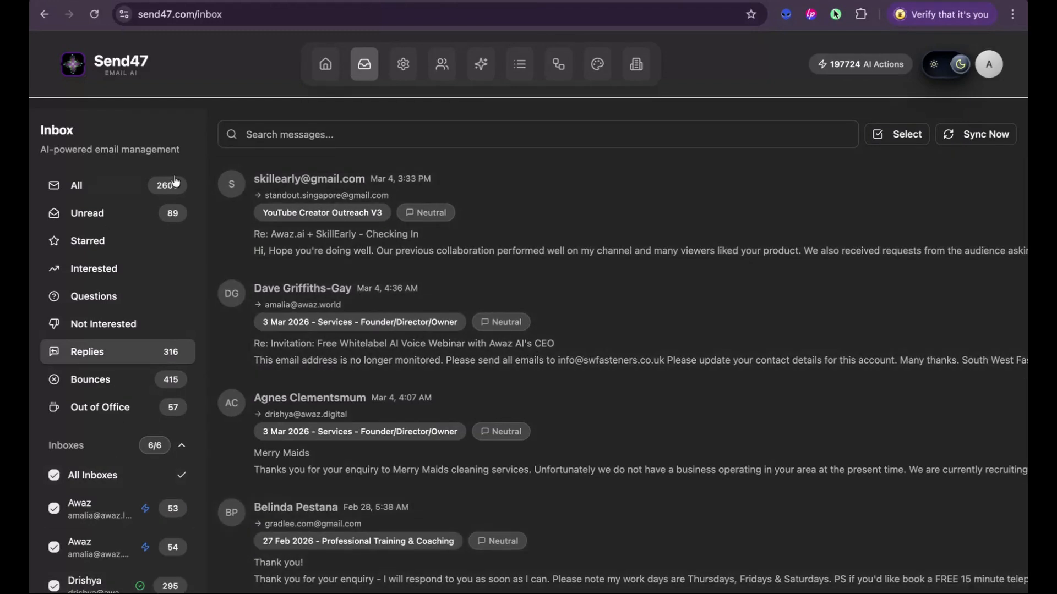
scroll(410, 307, "down", 8)
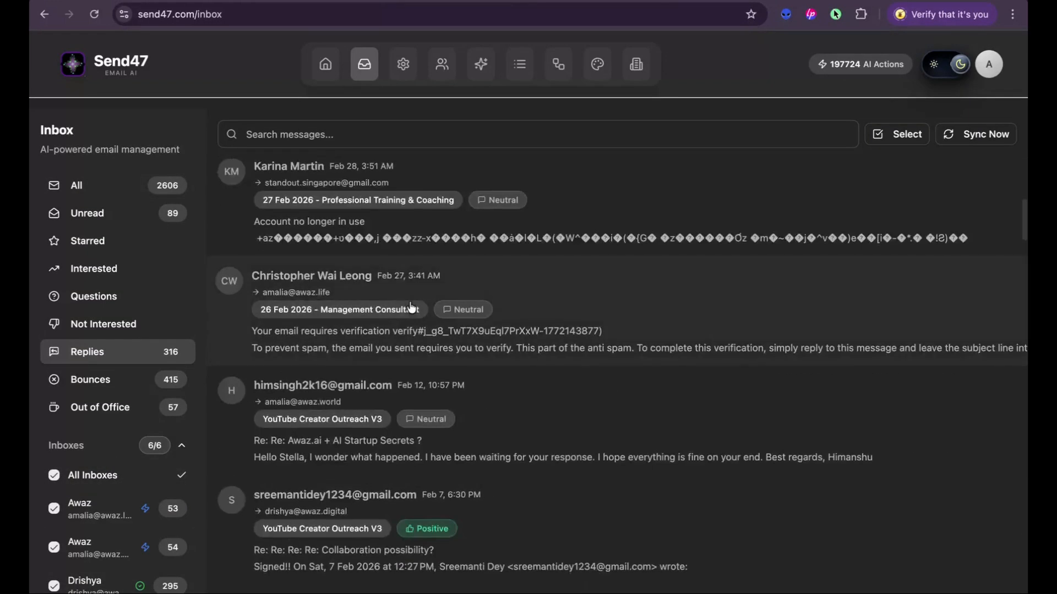
scroll(410, 305, "down", 2)
scroll(411, 303, "up", 10)
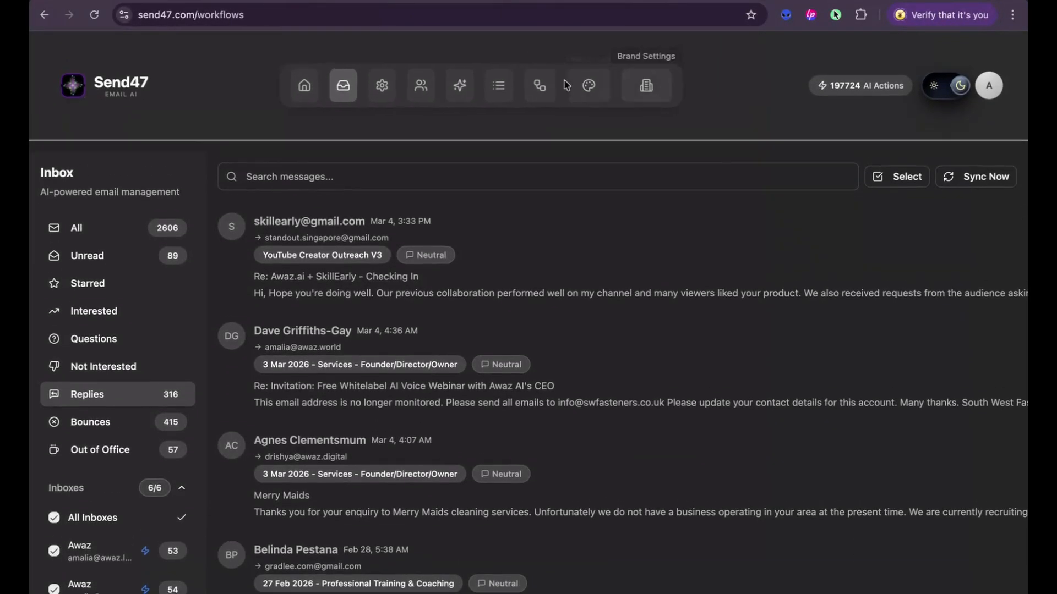
Open the form for a new automated workflow and look at its trigger and brand options
left_click(557, 99)
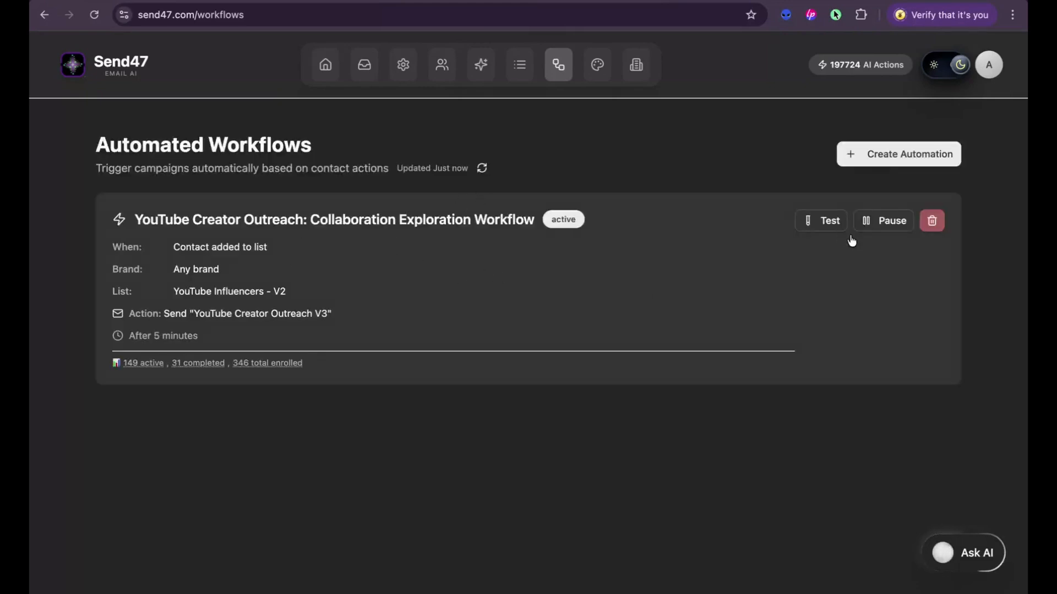
left_click(876, 165)
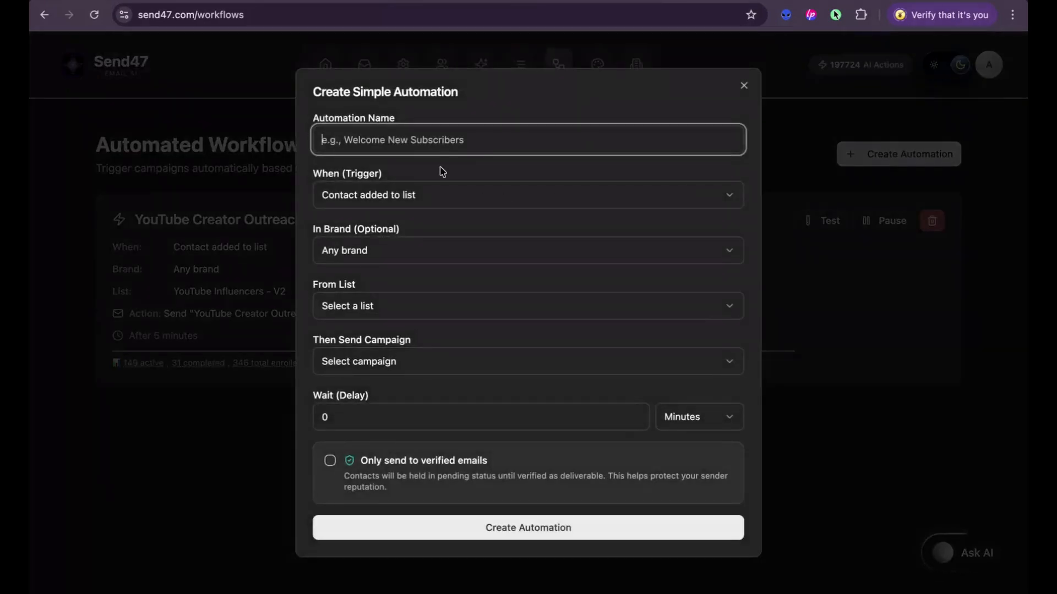
left_click(432, 200)
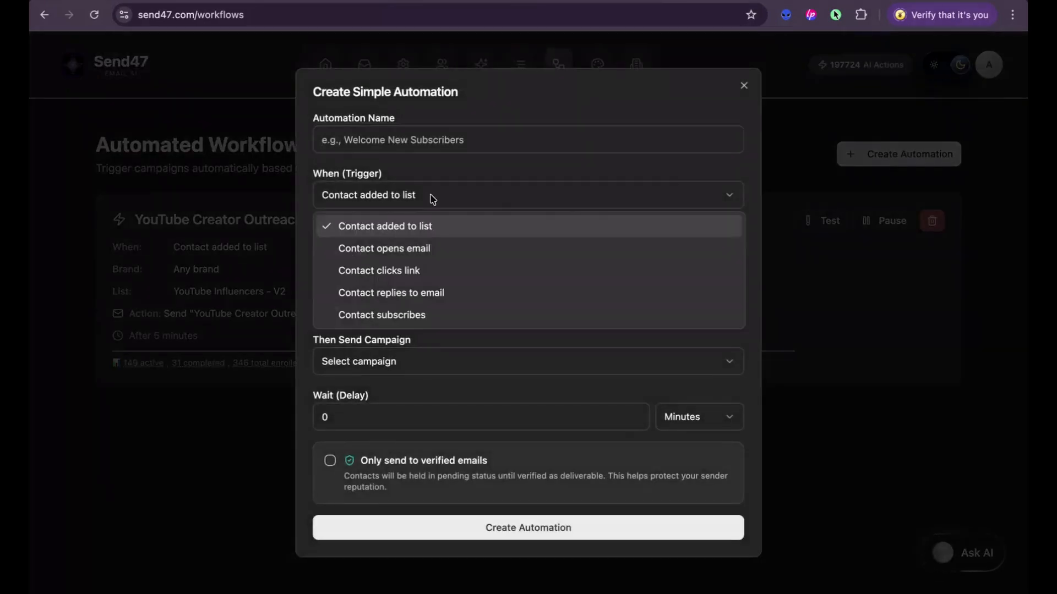
left_click(302, 186)
left_click(390, 258)
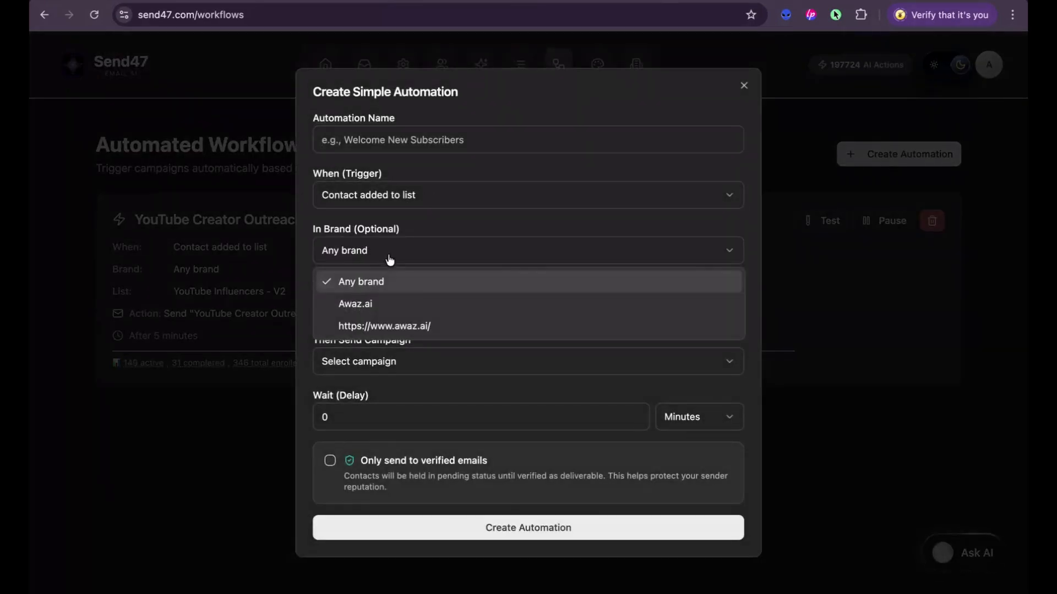
left_click(408, 220)
Look at the contact list, campaign and wait delay settings available for the new automation
left_click(407, 307)
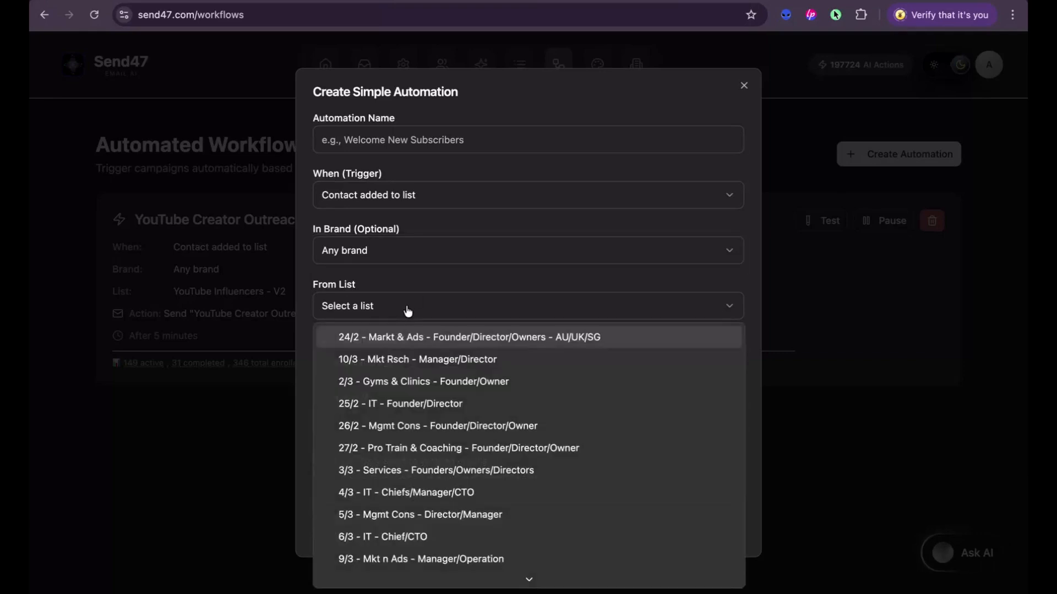
left_click(428, 278)
left_click(418, 366)
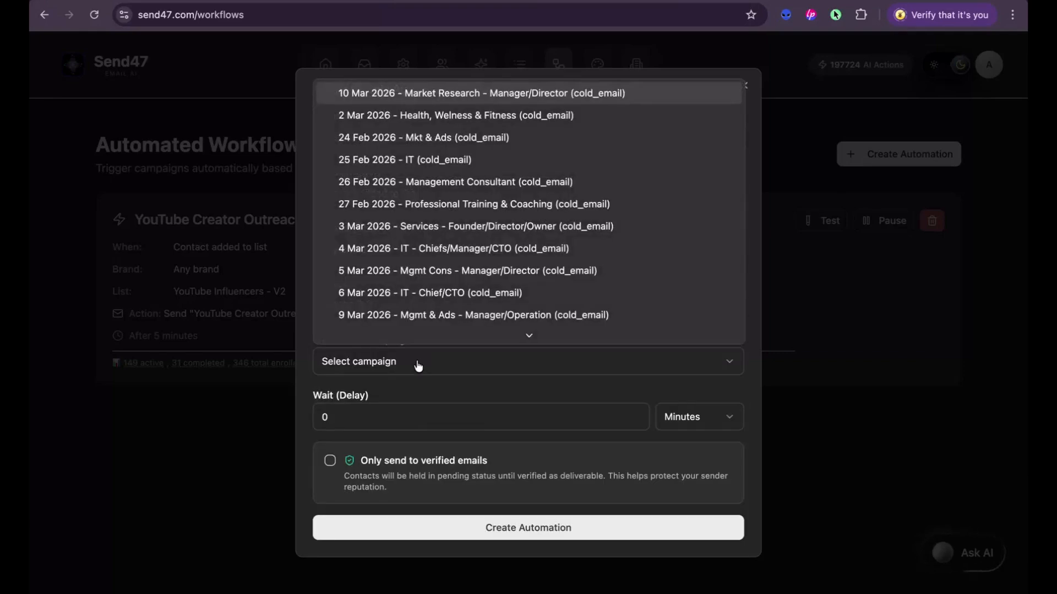
left_click(418, 391)
left_click(413, 417)
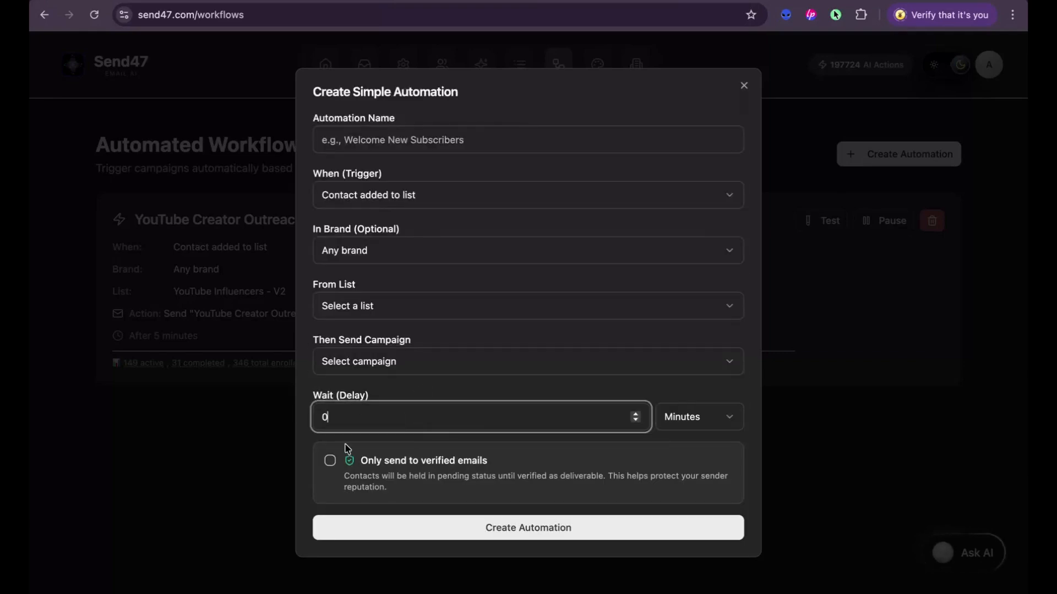
Dismiss the new automation form without creating it, and look at the Send47 Assistant chat before closing it
left_click(744, 86)
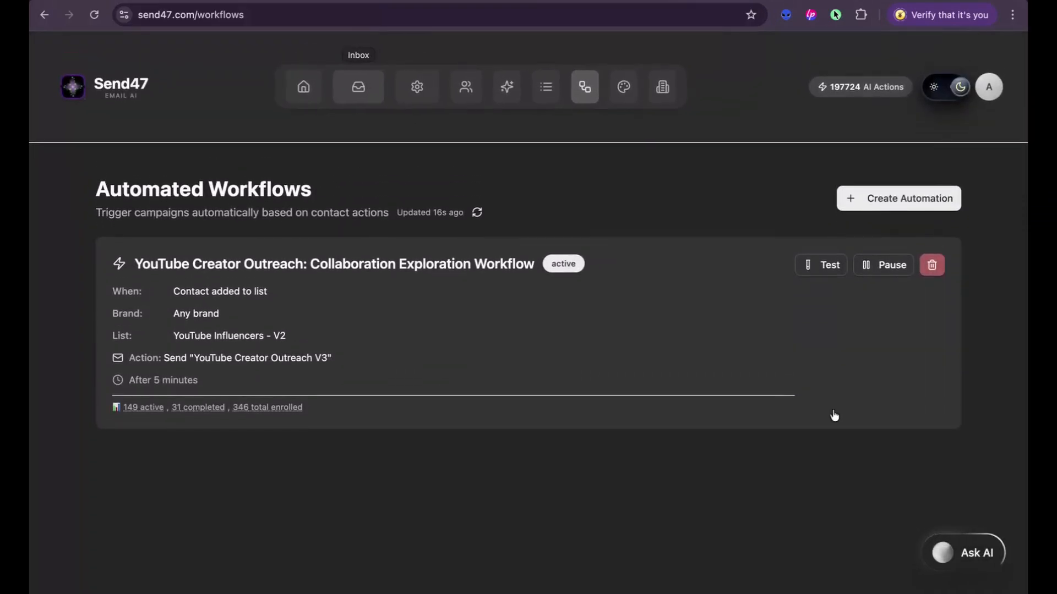
left_click(974, 561)
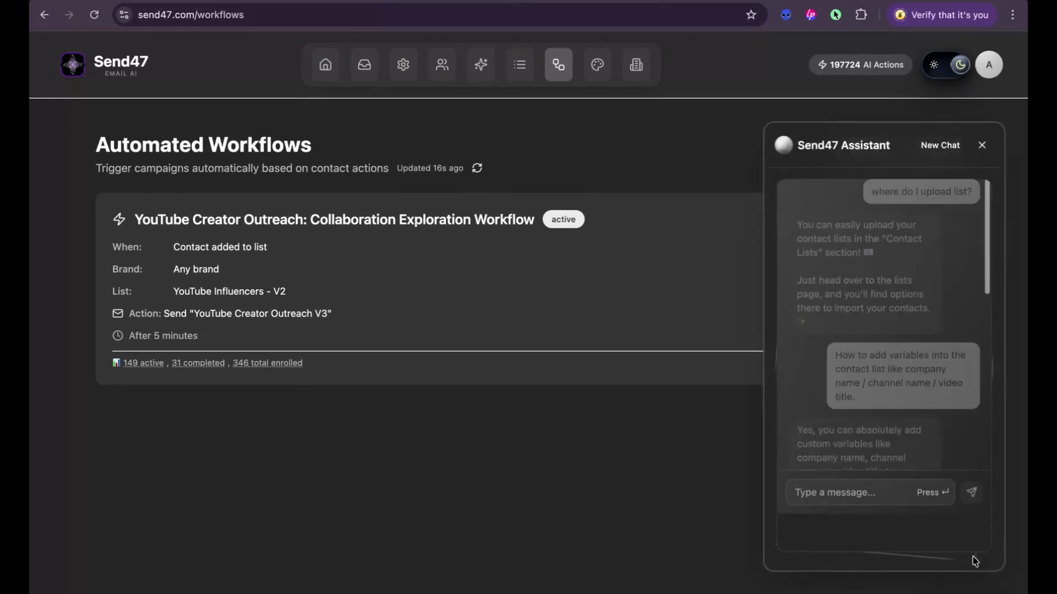
left_click(982, 146)
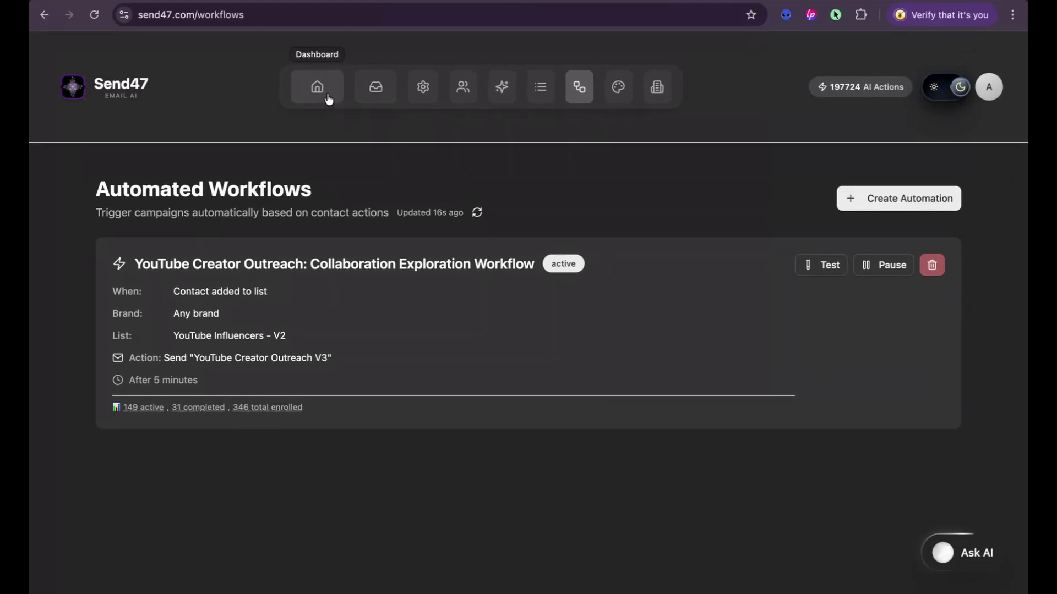
Return to the dashboard, and open the public send47.com website in a new browser tab
left_click(327, 97)
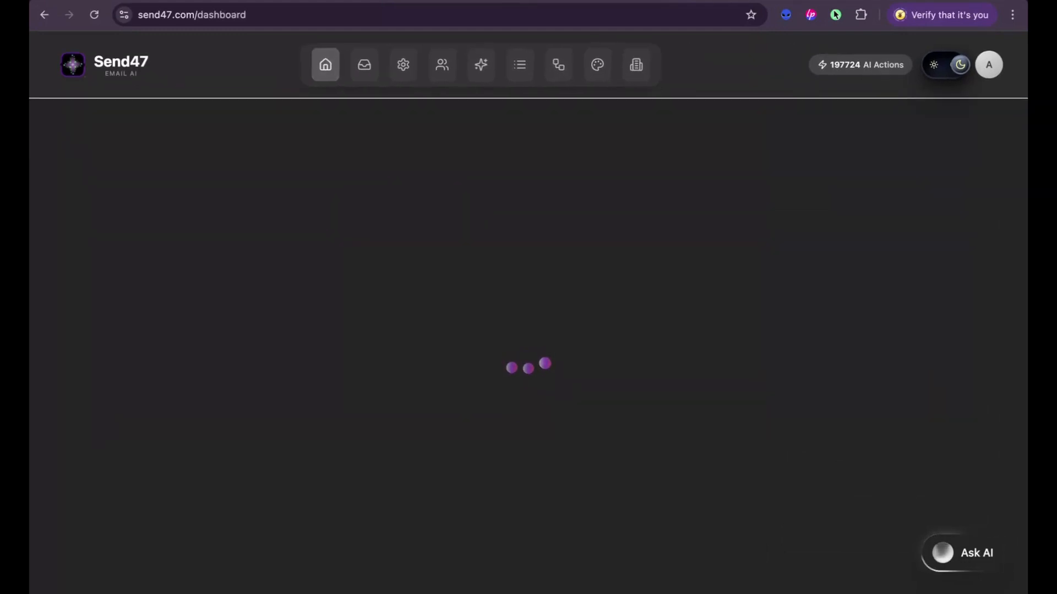
key("super+t")
type("send")
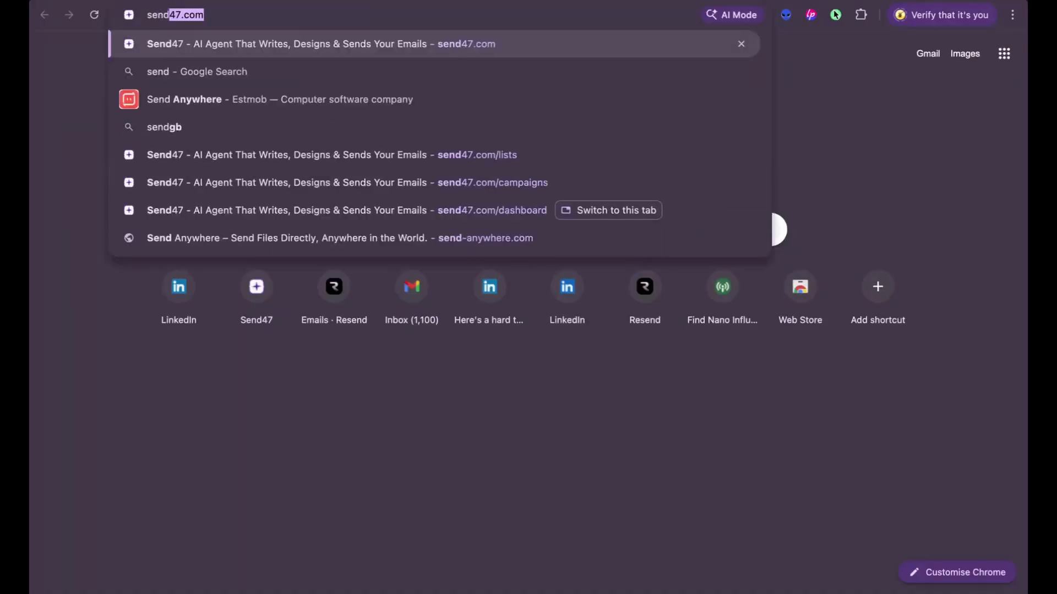
left_click(553, 45)
left_click(548, 19)
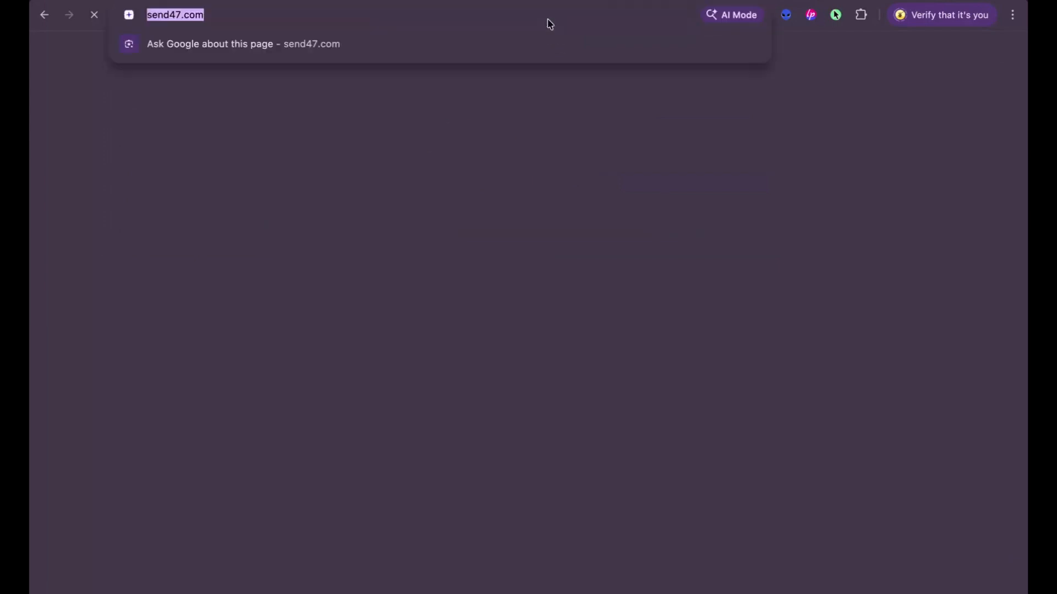
left_click(548, 20)
type("//")
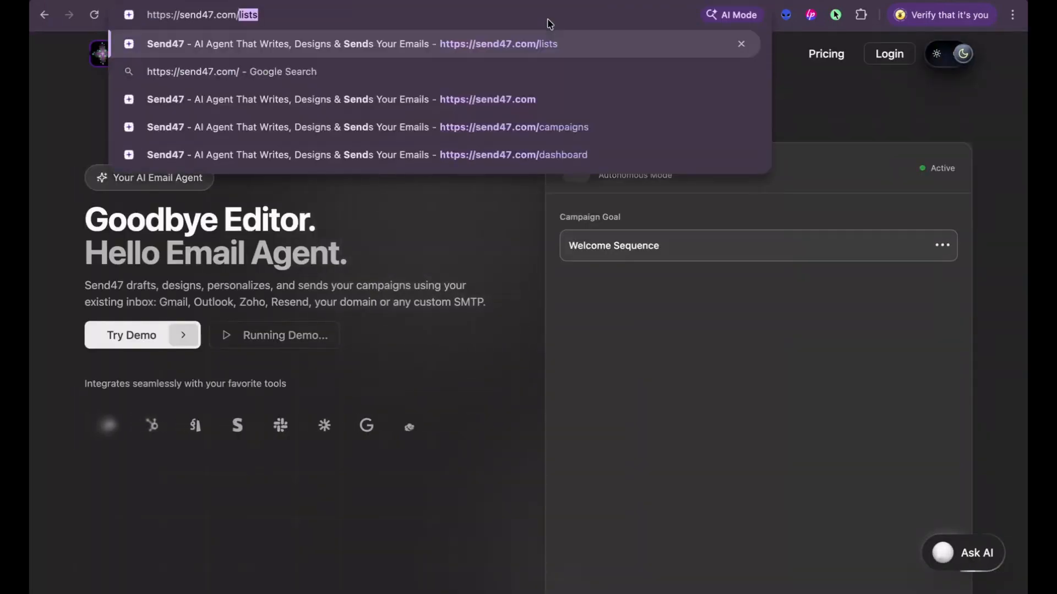
key("Return")
Look through the Send47 website down to the customer testimonials and the footer's resource links
scroll(486, 440, "down", 15)
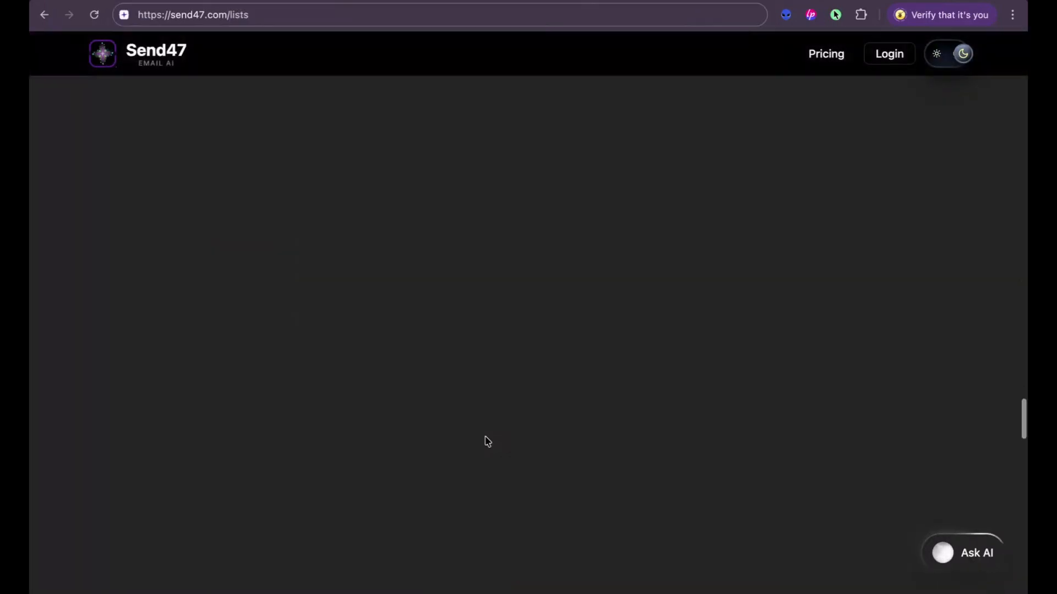
scroll(485, 437, "up", 15)
scroll(484, 436, "down", 14)
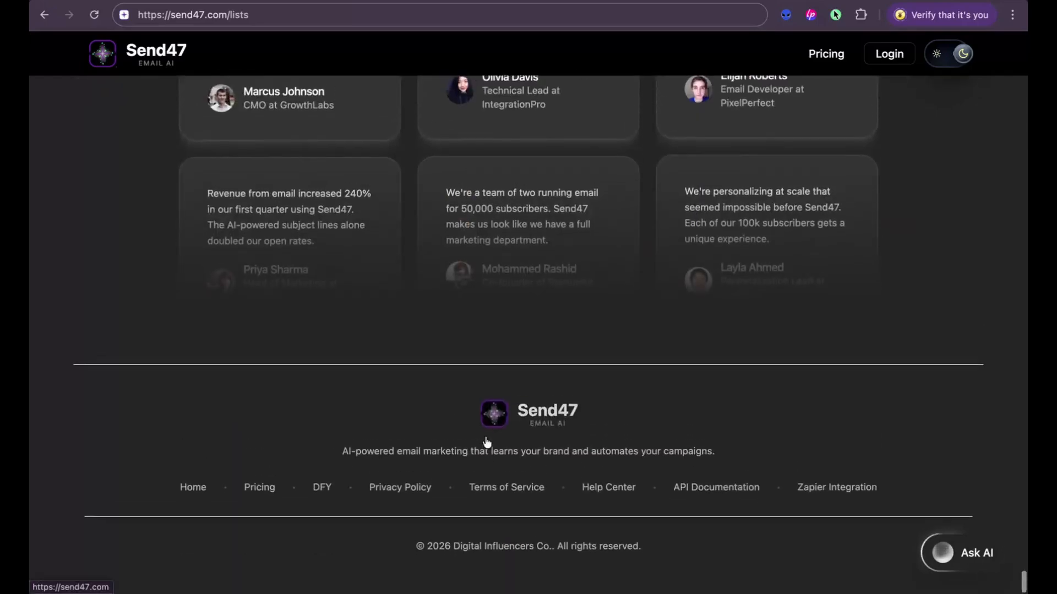
scroll(192, 515, "up", 4)
scroll(192, 516, "down", 3)
scroll(346, 457, "up", 2)
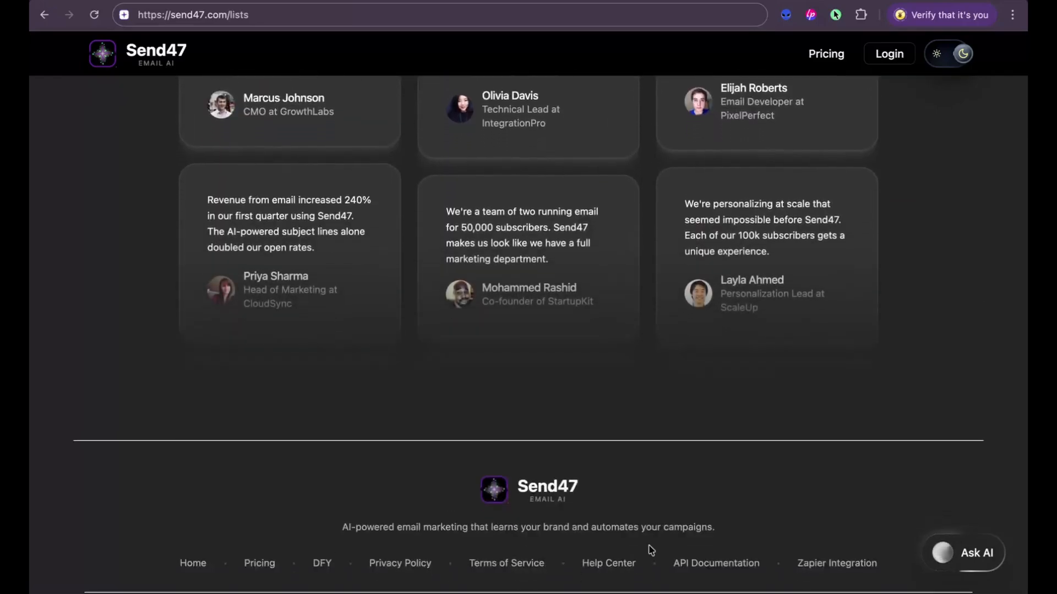
scroll(722, 564, "down", 2)
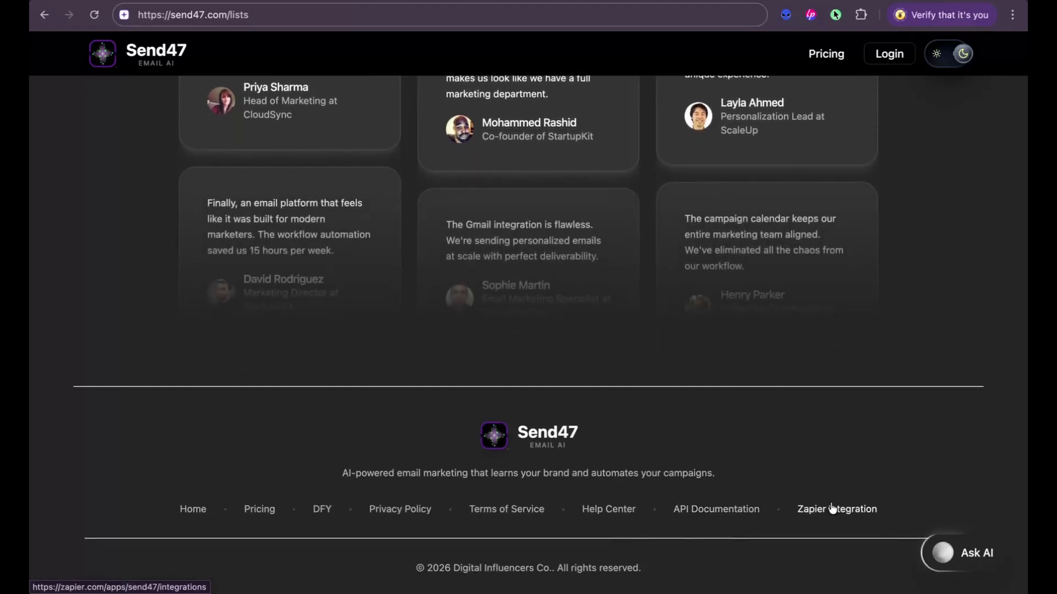
Open the Help Center documentation and browse its list of topics beyond Getting Started
left_click(608, 518)
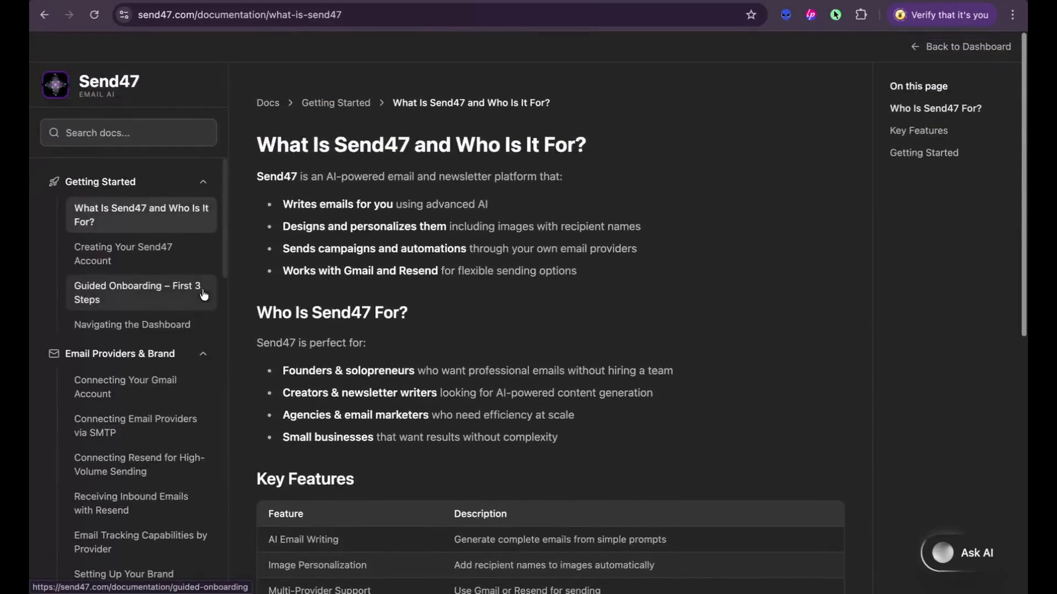
scroll(181, 424, "down", 12)
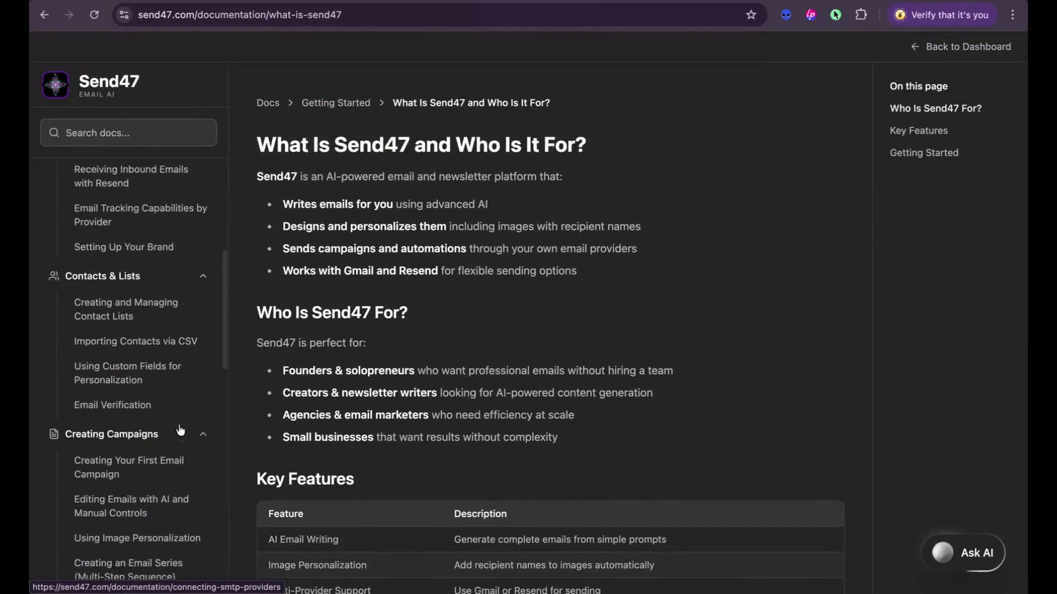
scroll(184, 434, "down", 8)
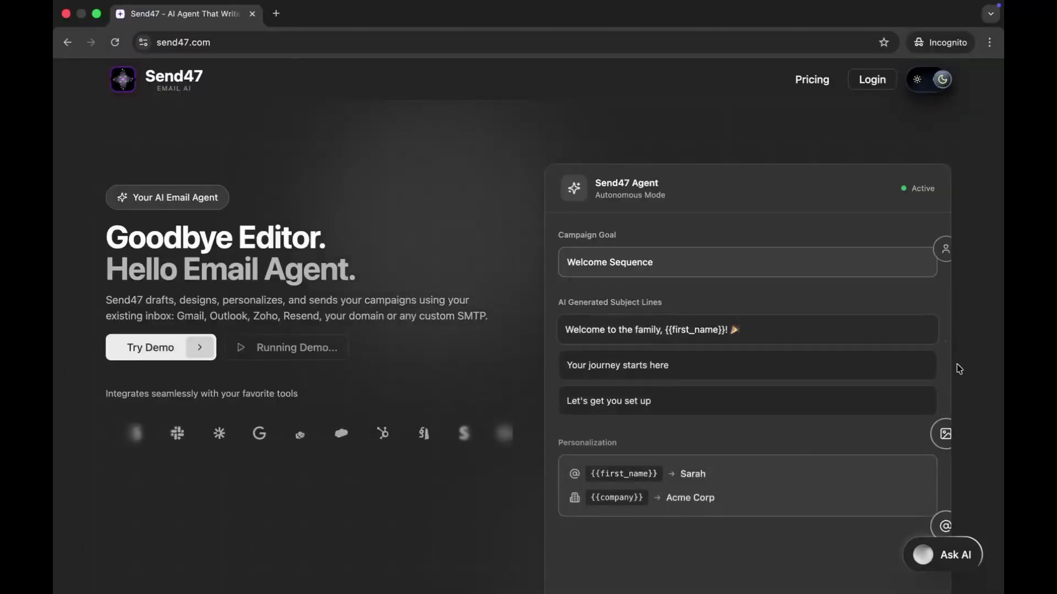
Look at the Send47 Agent demo on the public home page in the incognito window
scroll(989, 341, "down", 10)
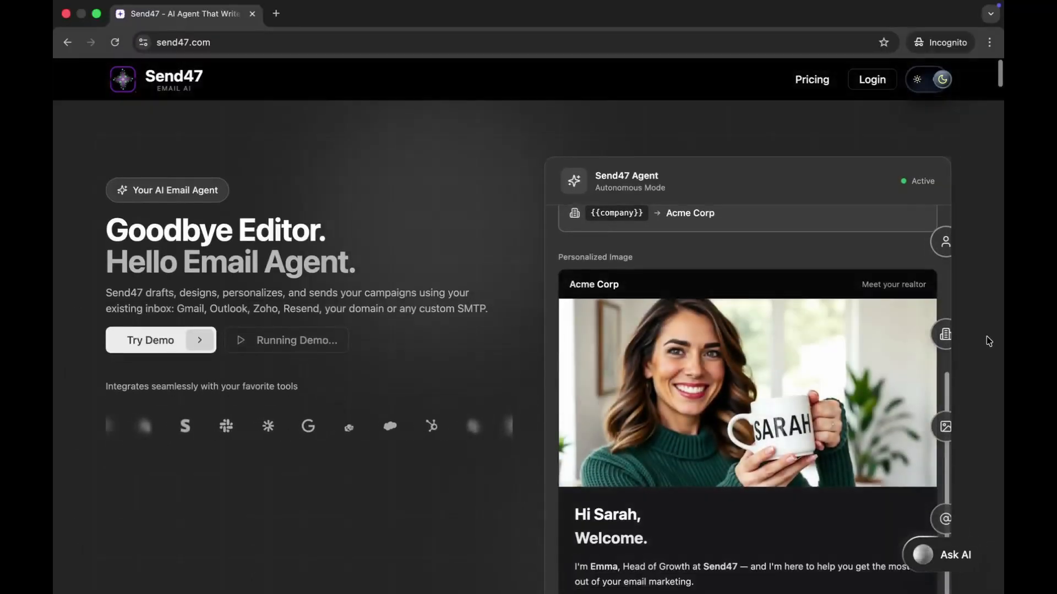